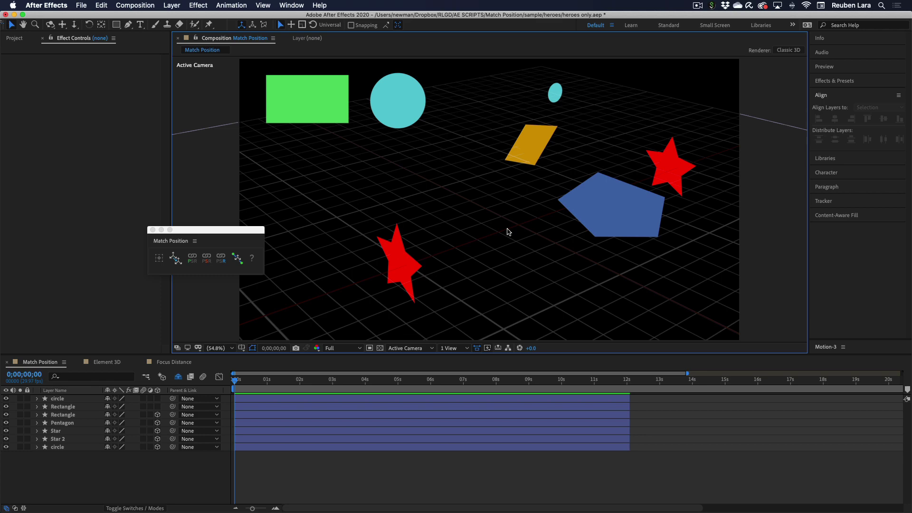
Step: Look through the Element 3D and Focus Distance compositions, then return to the Match Position composition
{"action": "mouse_move", "coordinate": [263, 274]}
{"action": "left_mouse_down"}
{"action": "mouse_move", "coordinate": [172, 373]}
{"action": "mouse_move", "coordinate": [276, 289]}
{"action": "mouse_move", "coordinate": [268, 280]}
{"action": "left_mouse_up"}
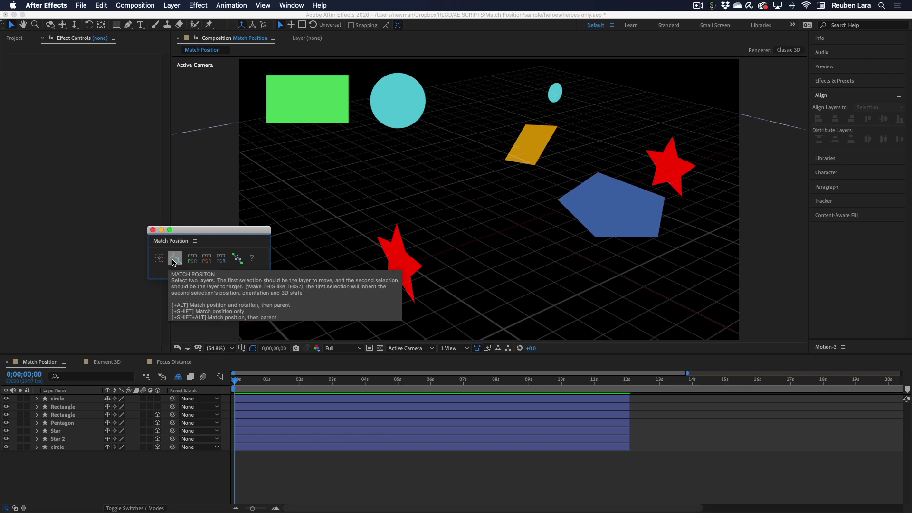
{"action": "left_click", "coordinate": [213, 196]}
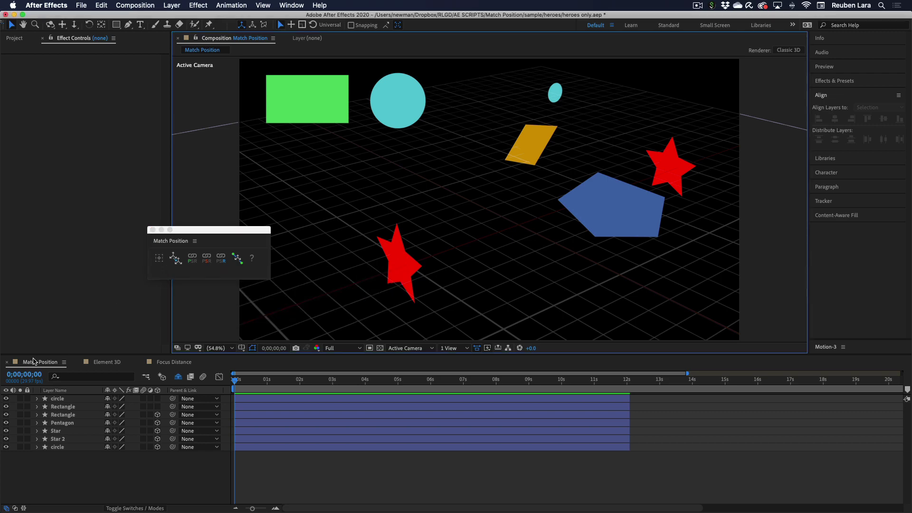
{"action": "left_click_drag", "start_coordinate": [508, 250], "coordinate": [509, 251]}
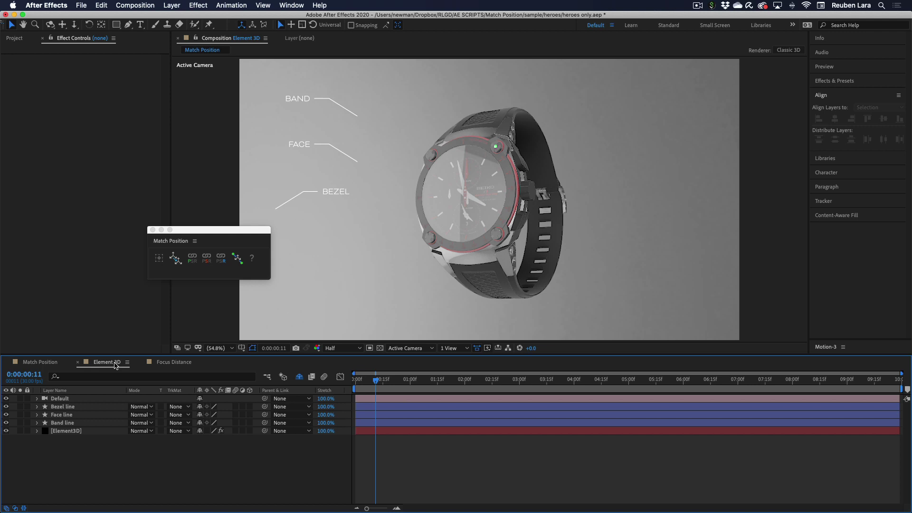
{"action": "left_click", "coordinate": [114, 364]}
{"action": "left_click", "coordinate": [175, 364]}
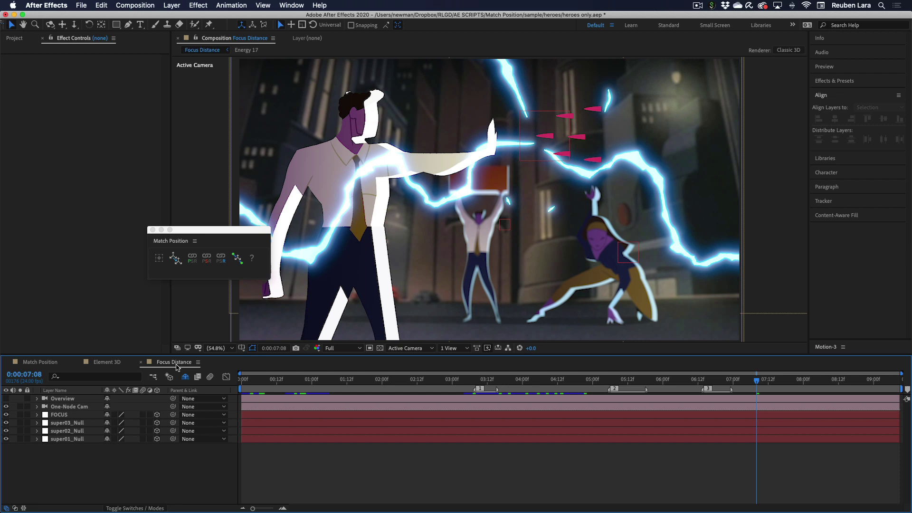
{"action": "left_click", "coordinate": [37, 364]}
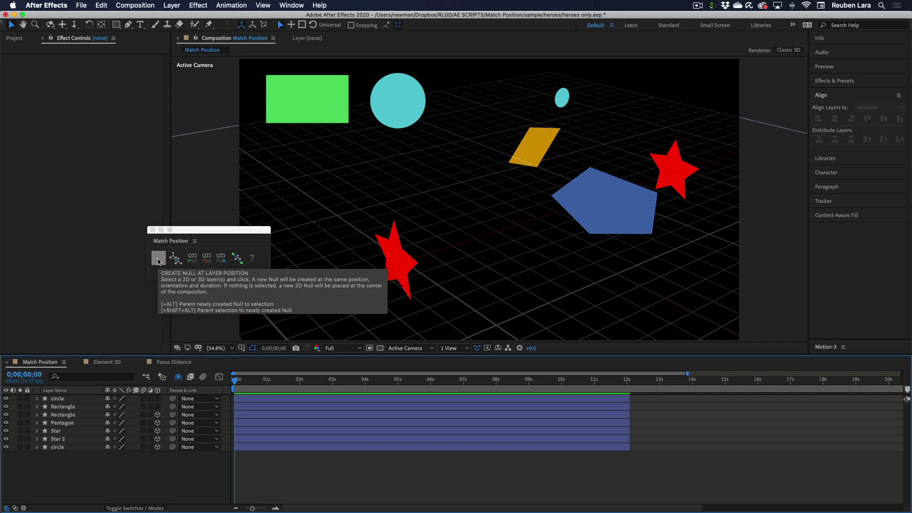
Step: Create nulls at the positions of the foreground red star and the green rectangle with the Match Position script
{"action": "left_click", "coordinate": [395, 256]}
{"action": "left_click", "coordinate": [158, 258]}
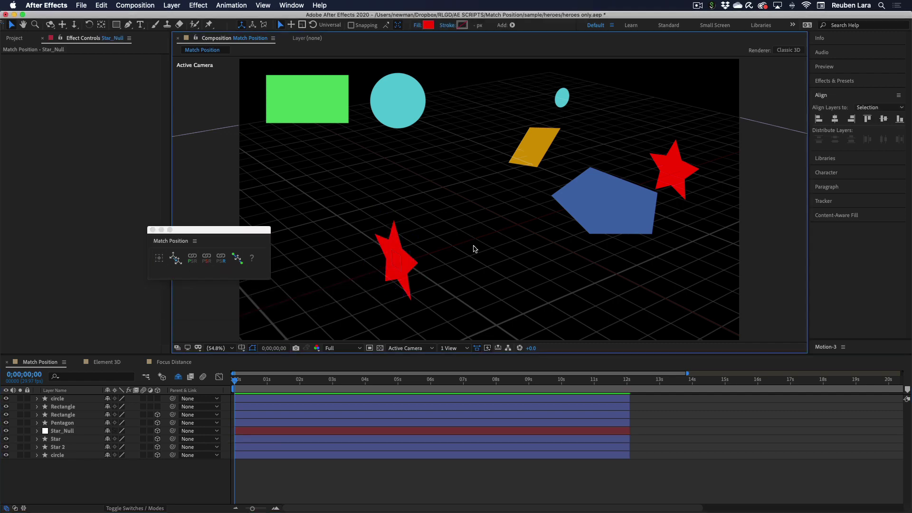
{"action": "left_click", "coordinate": [428, 260]}
{"action": "left_click", "coordinate": [336, 104]}
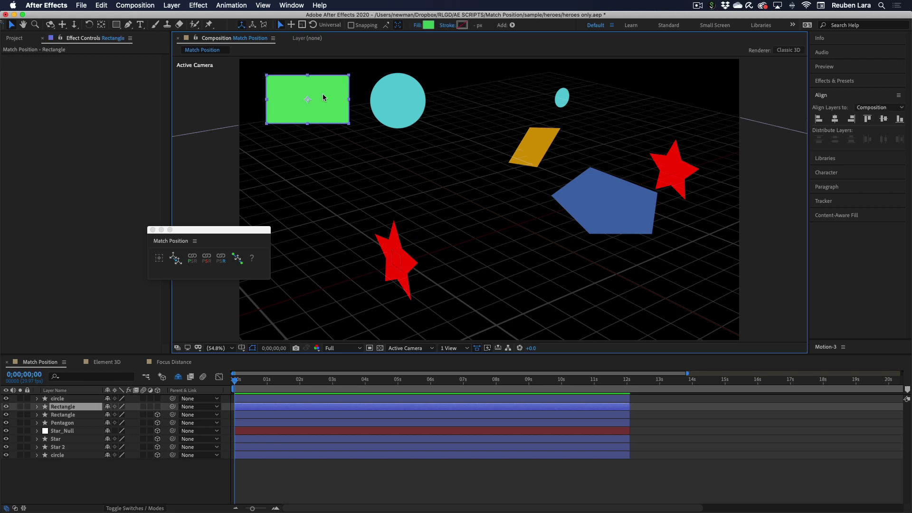
{"action": "left_click", "coordinate": [159, 257]}
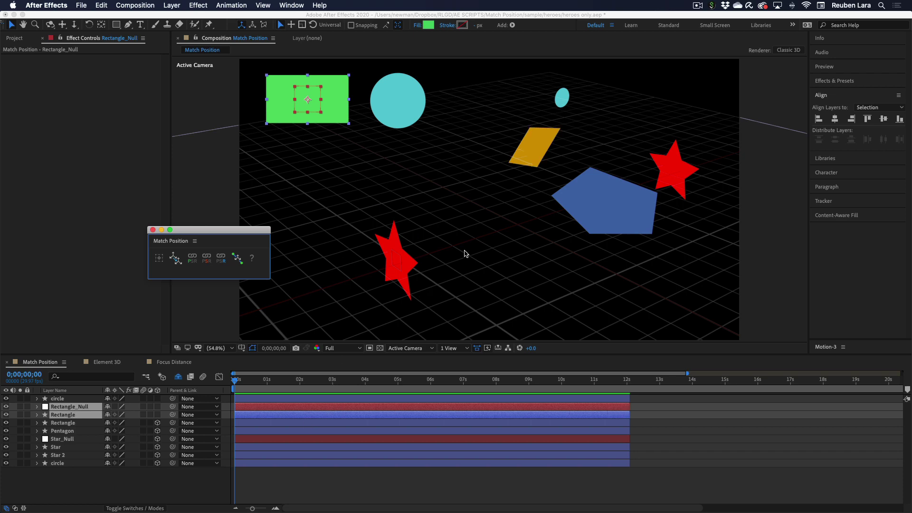
{"action": "left_click", "coordinate": [158, 259]}
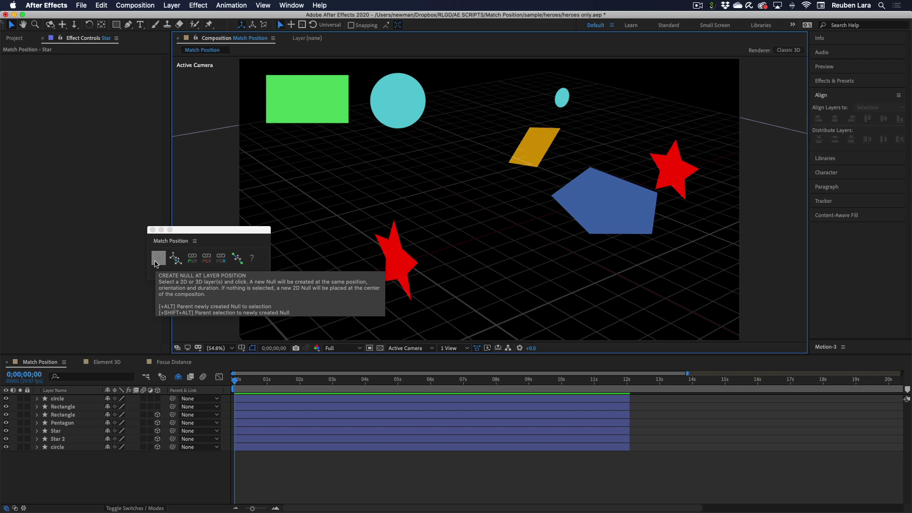
Step: Create a null parented to the foreground red star, undo it, and run the null creation on the star again
{"action": "left_click", "coordinate": [393, 258]}
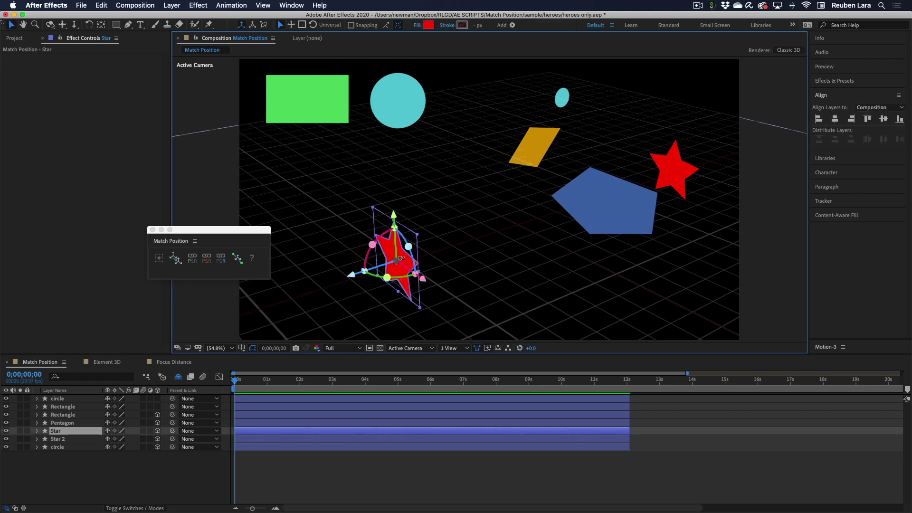
{"action": "left_click", "coordinate": [175, 259]}
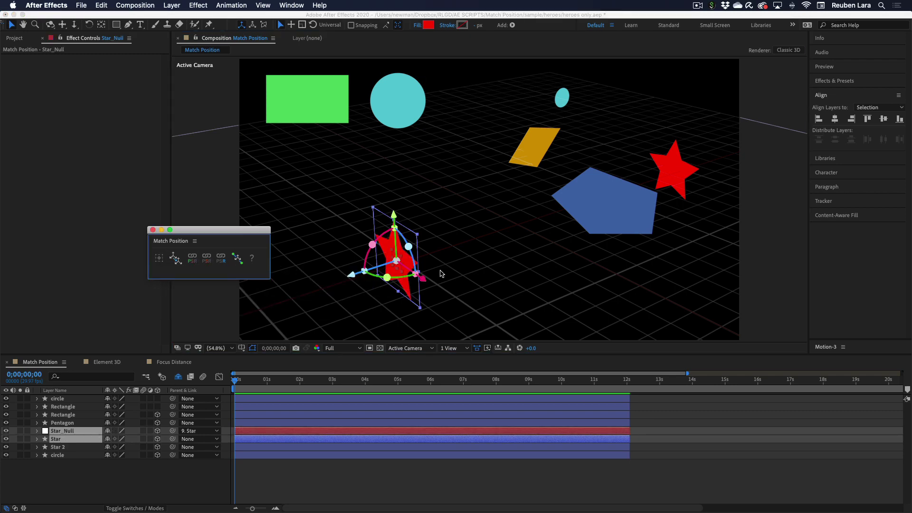
{"action": "key", "text": "super+z"}
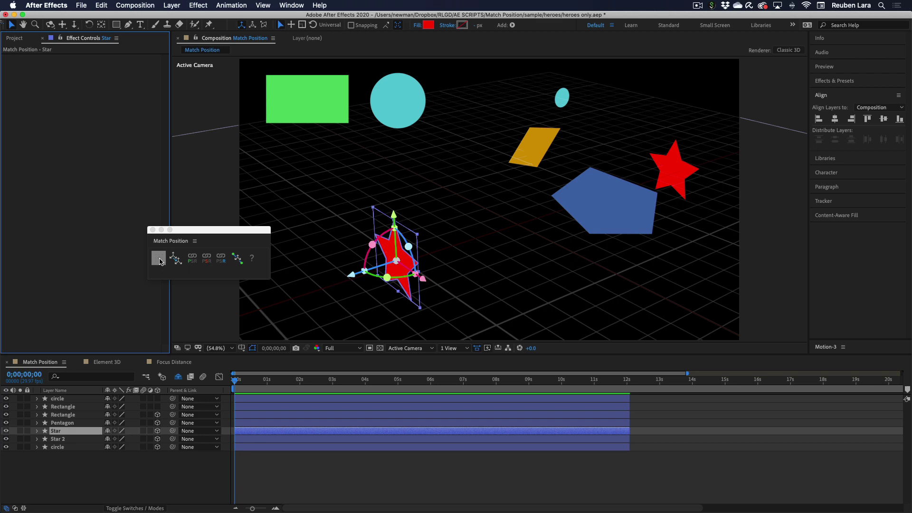
{"action": "left_click", "coordinate": [158, 259]}
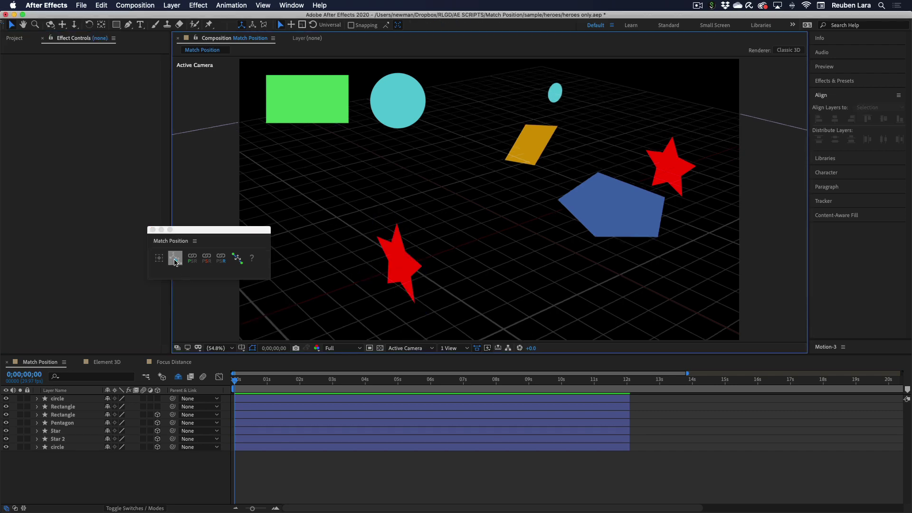
Step: Match the foreground red star to the orange rectangle's position and orientation, and nudge the rectangle slightly along its Z axis
{"action": "left_click", "coordinate": [403, 256]}
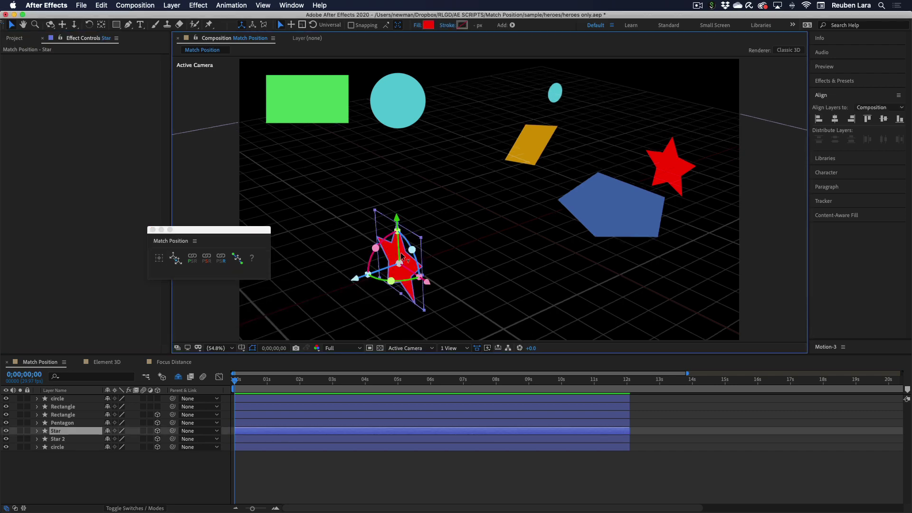
{"action": "left_click", "coordinate": [534, 151], "text": "shift"}
{"action": "left_click", "coordinate": [176, 258]}
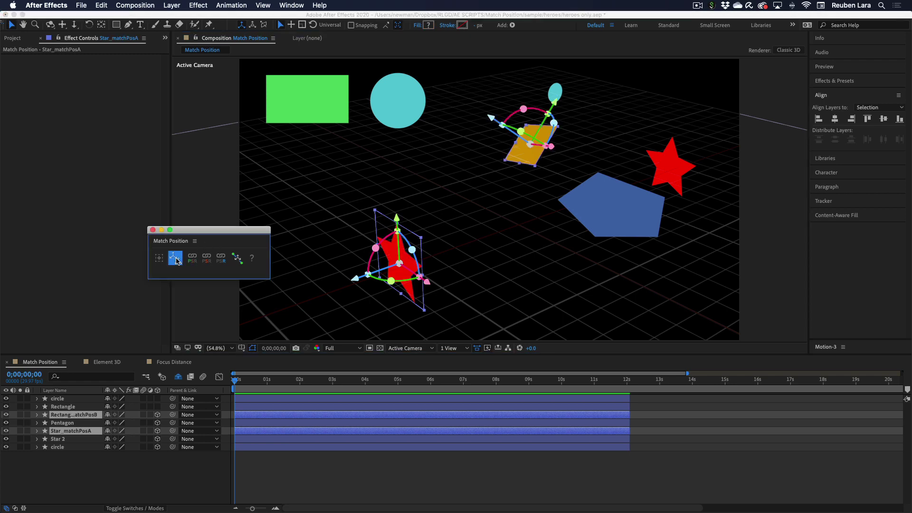
{"action": "left_click", "coordinate": [475, 198]}
{"action": "left_click", "coordinate": [527, 145]}
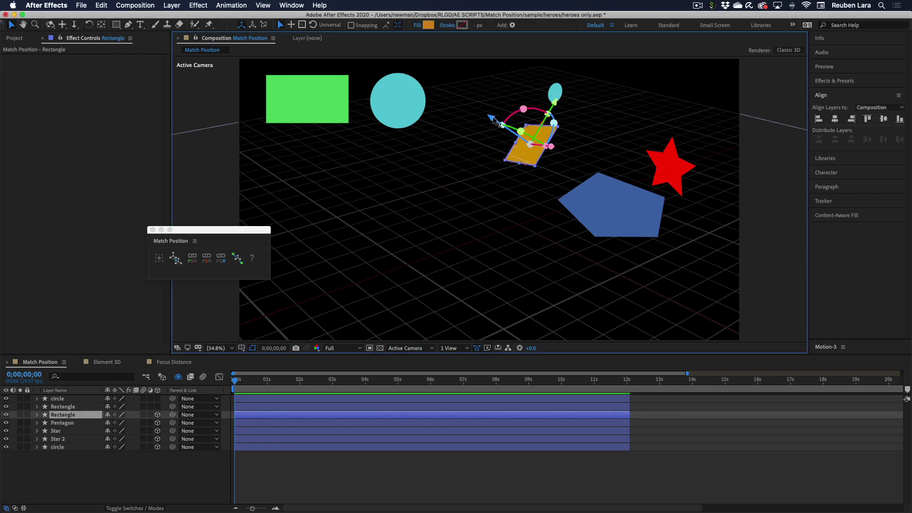
{"action": "left_click_drag", "start_coordinate": [492, 119], "coordinate": [491, 117]}
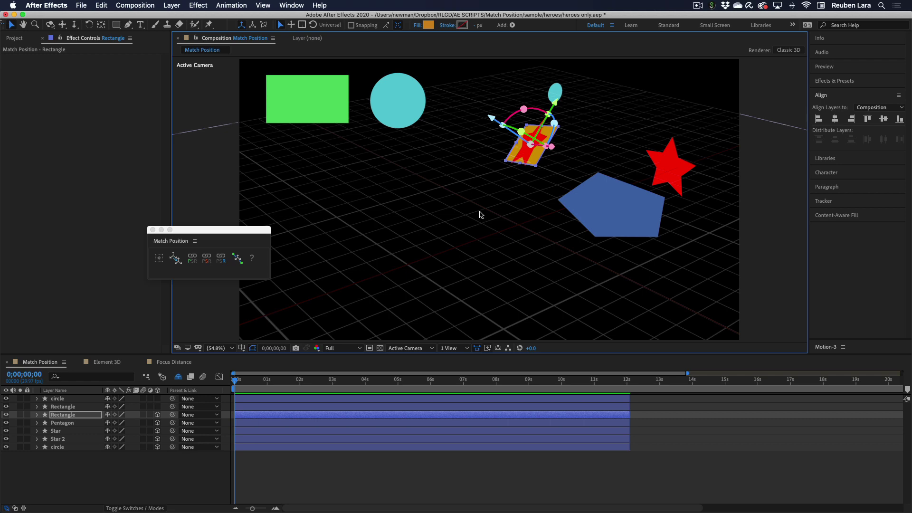
Step: Undo the rectangle nudge and the star's position match, and deselect the layers
{"action": "key", "text": "super+z"}
{"action": "key", "text": "super+z"}
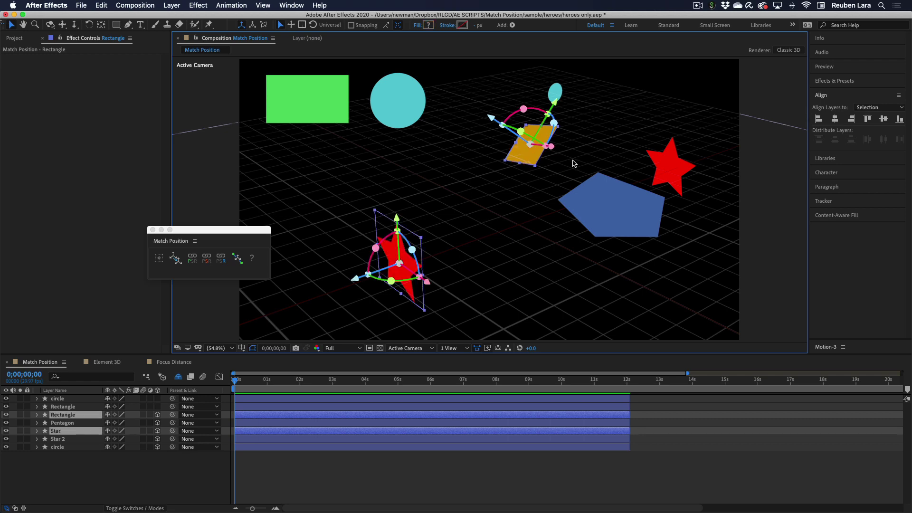
{"action": "left_click", "coordinate": [576, 161]}
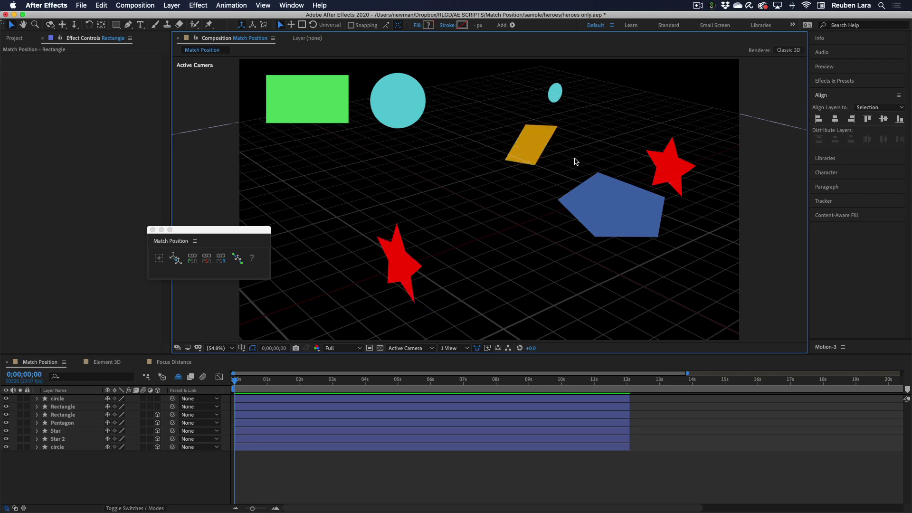
Step: Parent the Pentagon layer to the Star layer and rotate the star about its vertical axis
{"action": "left_click", "coordinate": [599, 205]}
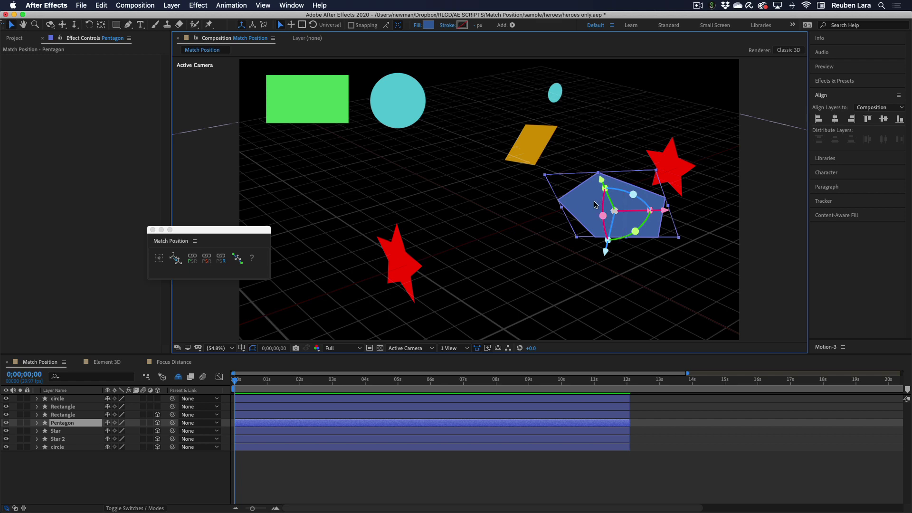
{"action": "left_click", "coordinate": [173, 424]}
{"action": "left_click_drag", "start_coordinate": [173, 424], "coordinate": [90, 431]}
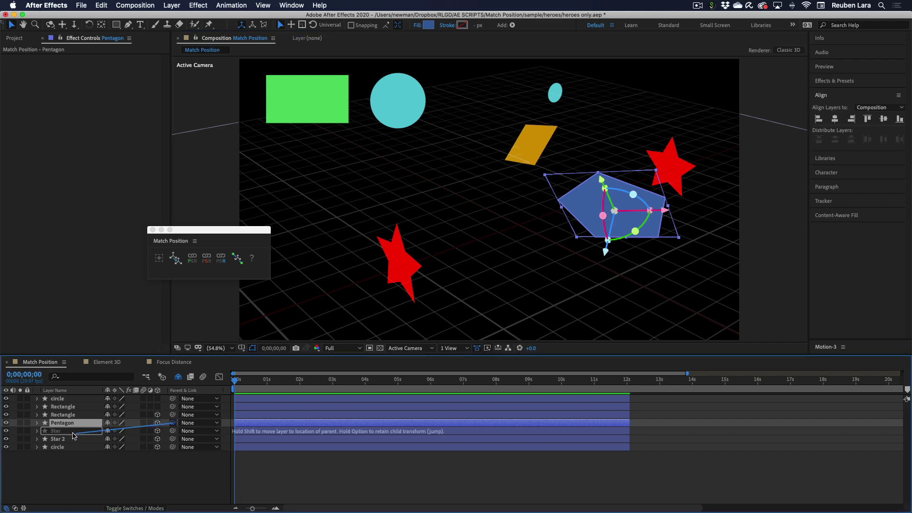
{"action": "left_click", "coordinate": [408, 274]}
{"action": "left_click_drag", "start_coordinate": [409, 274], "coordinate": [374, 285]}
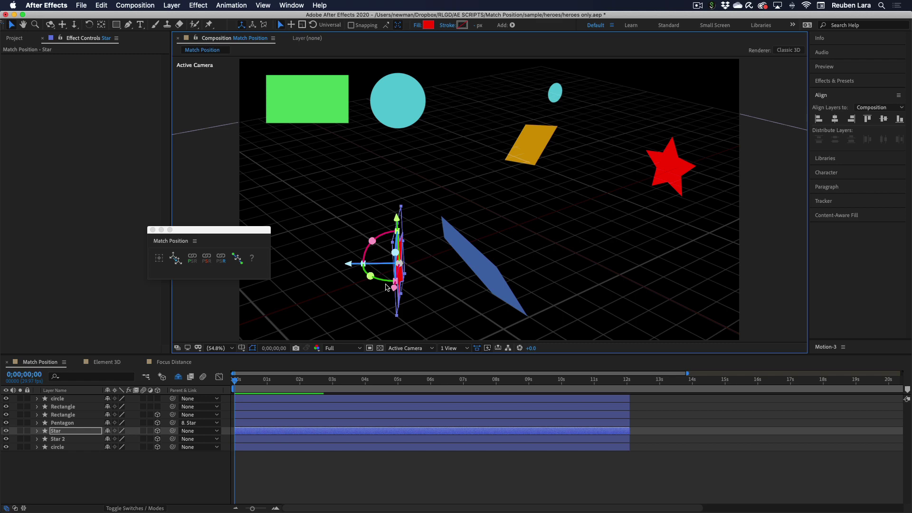
Step: Copy the Pentagon layer's Orientation property onto the orange Rectangle layer
{"action": "left_click", "coordinate": [480, 271]}
{"action": "key", "text": "r"}
{"action": "left_click", "coordinate": [86, 434]}
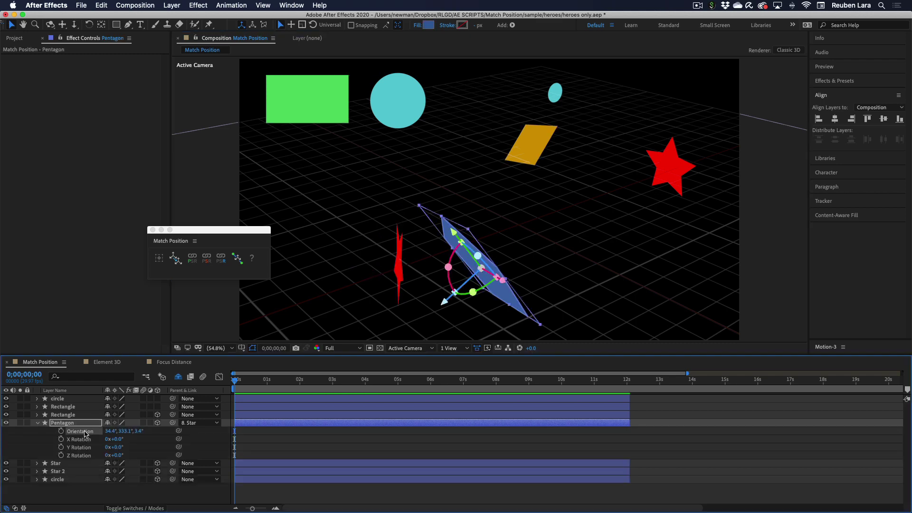
{"action": "left_click", "coordinate": [531, 149]}
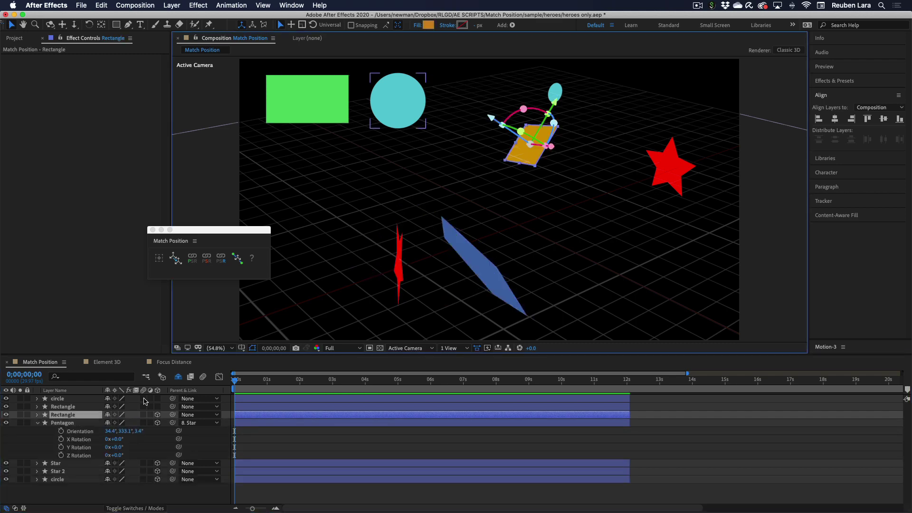
{"action": "key", "text": "r"}
{"action": "left_click", "coordinate": [80, 426]}
{"action": "key", "text": "super+v"}
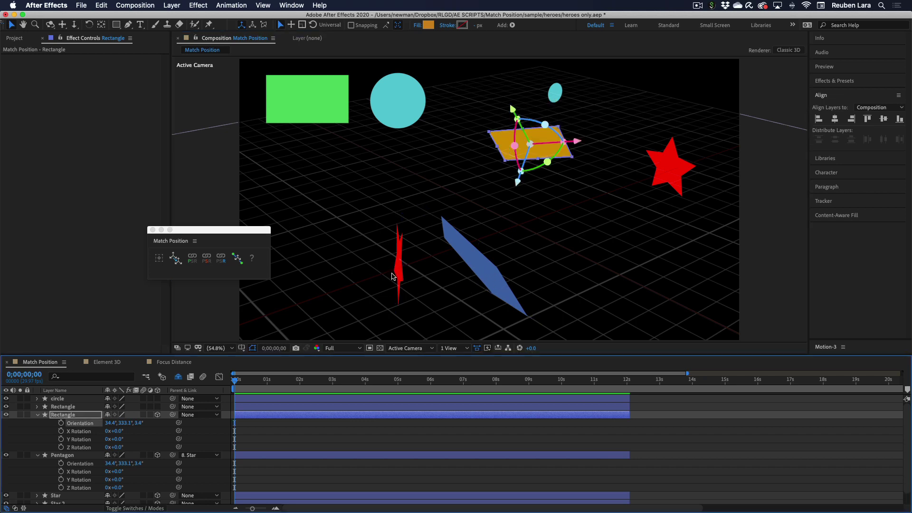
Step: Match the orange rectangle to the parented pentagon's position and orientation using the Match Position script
{"action": "left_click", "coordinate": [563, 211]}
{"action": "left_click", "coordinate": [529, 142]}
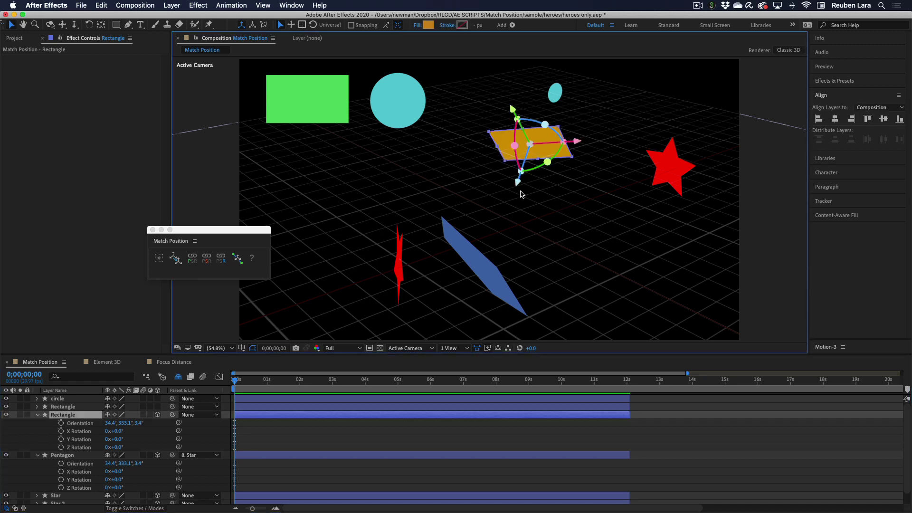
{"action": "left_click", "coordinate": [480, 266], "text": "shift"}
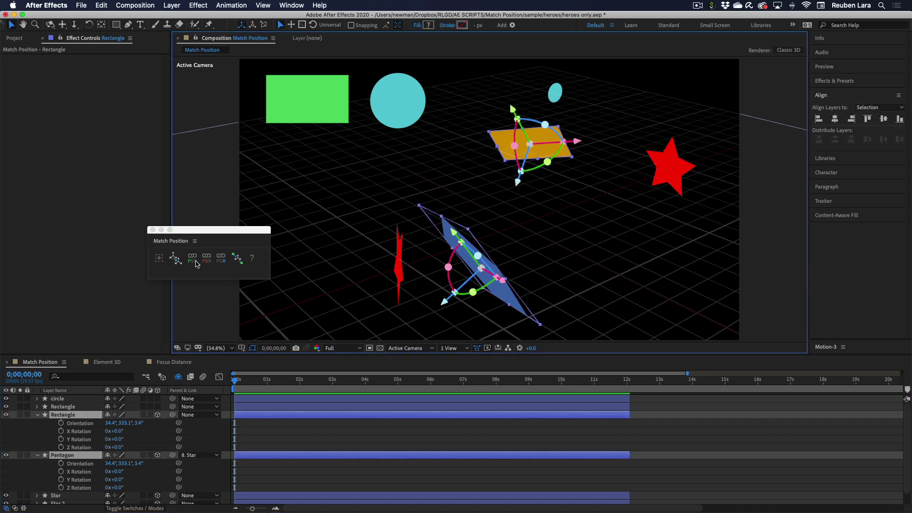
{"action": "left_click", "coordinate": [175, 259]}
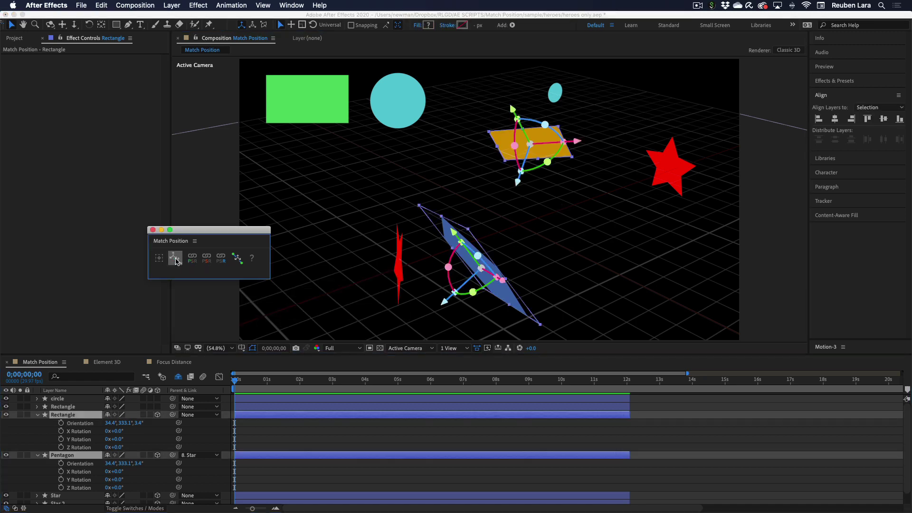
{"action": "left_click", "coordinate": [549, 208]}
{"action": "mouse_move", "coordinate": [490, 263]}
{"action": "left_mouse_down"}
{"action": "mouse_move", "coordinate": [514, 254]}
{"action": "mouse_move", "coordinate": [489, 262]}
{"action": "left_mouse_up"}
Step: Undo the rectangle match, the pasted orientation, the star rotation and the pentagon's parenting
{"action": "key", "text": "super+z"}
{"action": "key", "text": "super+z"}
{"action": "key", "text": "super+z"}
{"action": "key", "text": "super+z"}
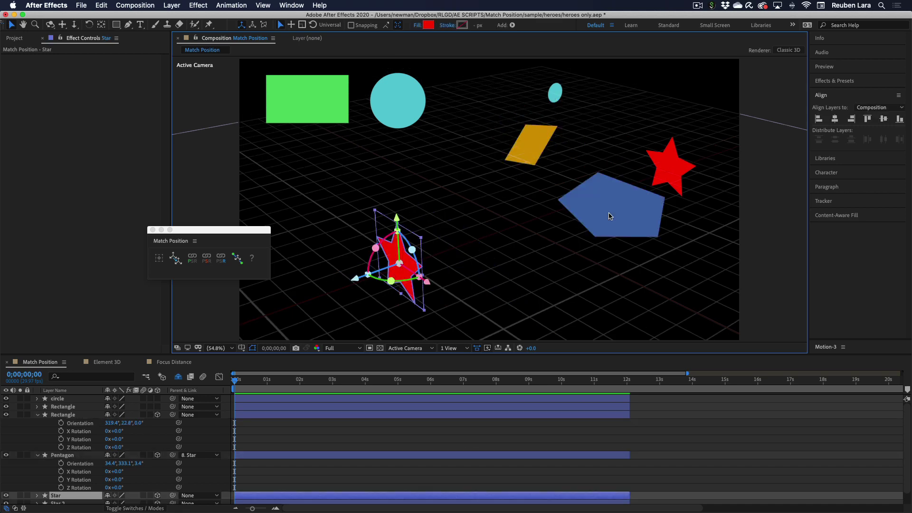
{"action": "key", "text": "super+z"}
{"action": "key", "text": "super+z"}
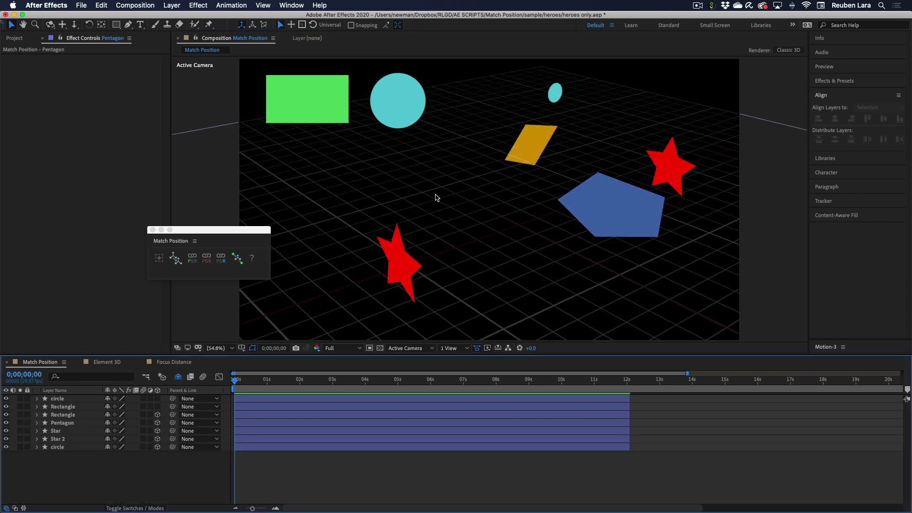
Step: Match the green 2D rectangle to the Star 2 layer's position, orientation and 3D state
{"action": "left_click", "coordinate": [311, 110]}
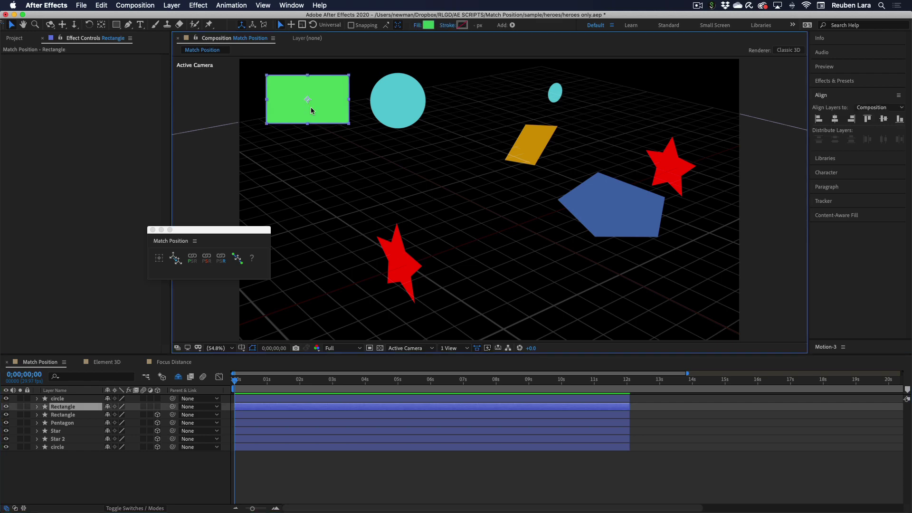
{"action": "left_click", "coordinate": [677, 178], "text": "shift"}
{"action": "left_click", "coordinate": [175, 258]}
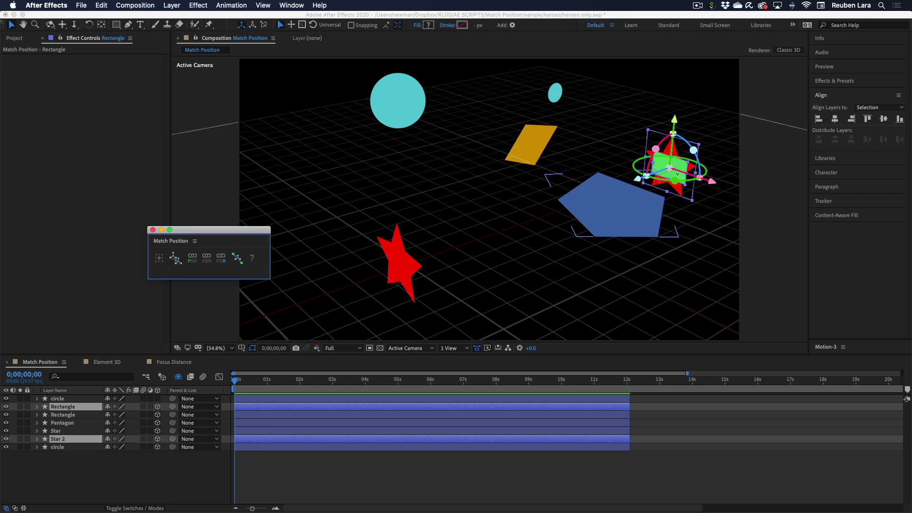
{"action": "left_click", "coordinate": [674, 172]}
{"action": "left_click", "coordinate": [713, 140]}
Step: Match the Star 2 layer to the large 2D circle's position and 2D state
{"action": "left_click", "coordinate": [670, 146]}
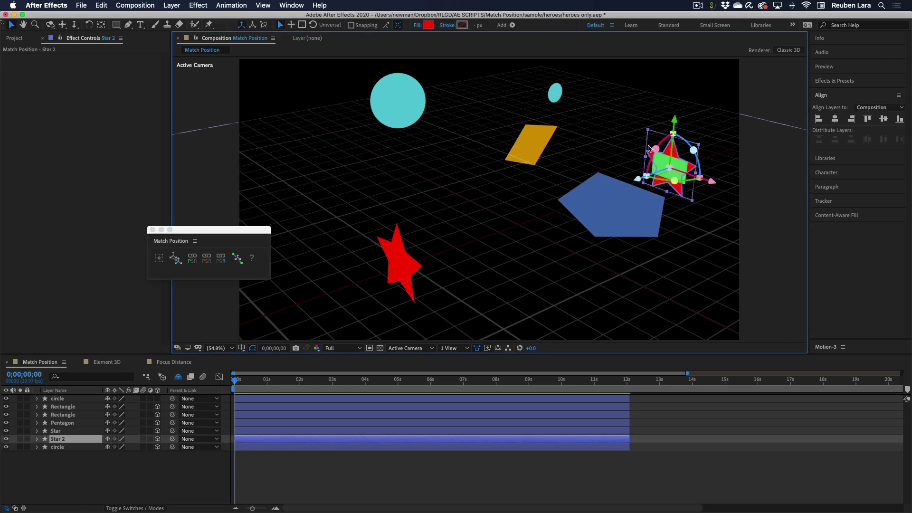
{"action": "left_click", "coordinate": [398, 116], "text": "shift"}
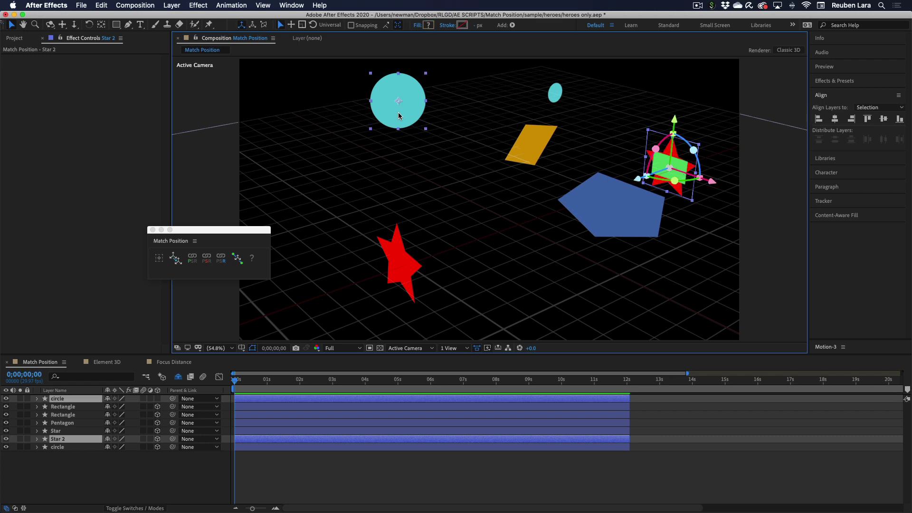
{"action": "left_click", "coordinate": [175, 258]}
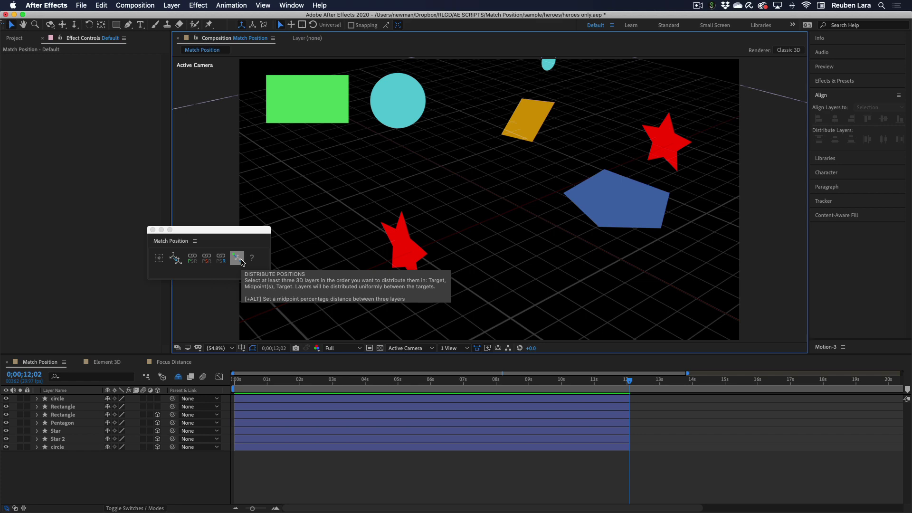
Step: Distribute the orange 3D rectangle evenly between the Star and Star 2 layers using Distribute Positions
{"action": "left_click_drag", "start_coordinate": [500, 220], "coordinate": [504, 218]}
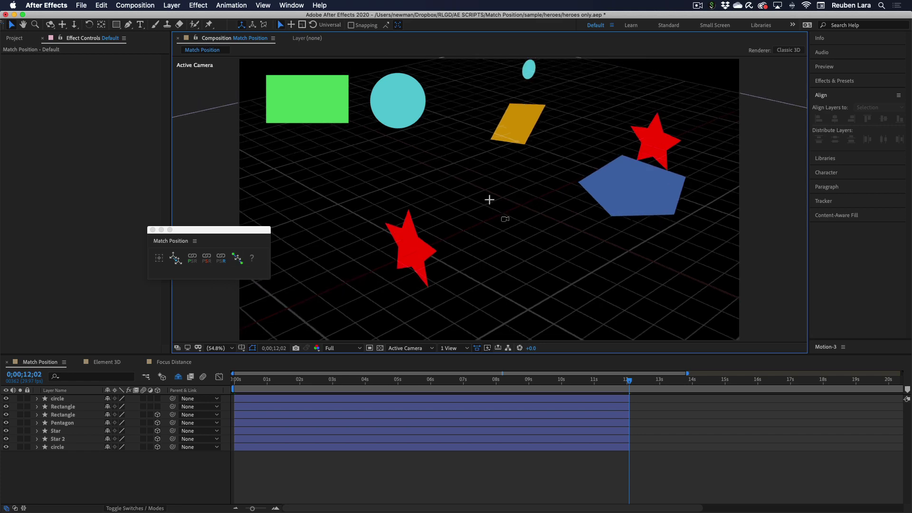
{"action": "left_click", "coordinate": [420, 252]}
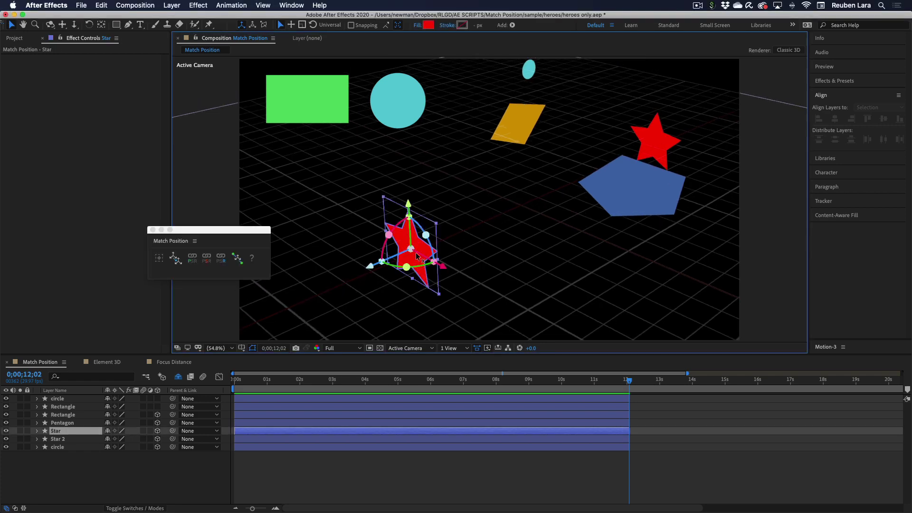
{"action": "left_click", "coordinate": [520, 135], "text": "shift"}
{"action": "left_click", "coordinate": [637, 136], "text": "shift"}
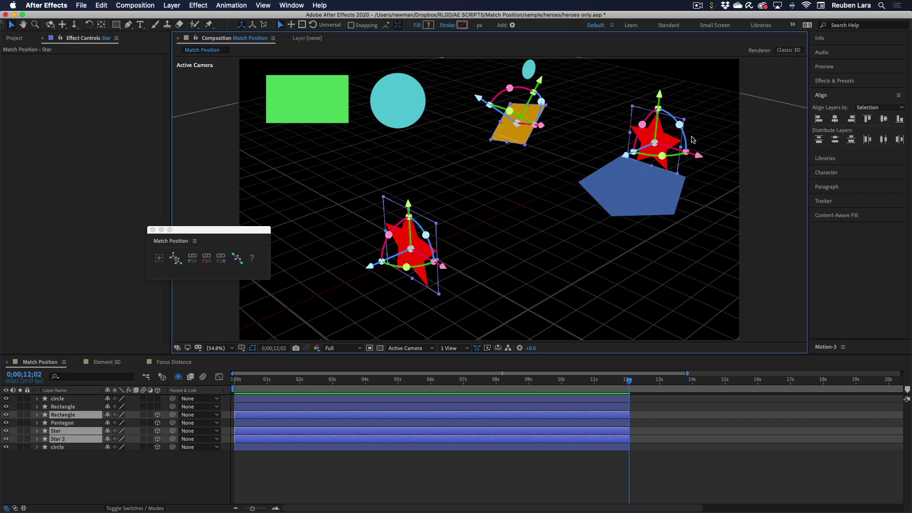
{"action": "left_click", "coordinate": [237, 258]}
Step: Move Star 2 to a new place in 3D space and redistribute the orange rectangle between the two stars
{"action": "left_click_drag", "start_coordinate": [651, 165], "coordinate": [677, 157]}
{"action": "left_click", "coordinate": [678, 133]}
{"action": "left_click", "coordinate": [624, 125]}
{"action": "left_click_drag", "start_coordinate": [609, 79], "coordinate": [611, 57]}
{"action": "left_click_drag", "start_coordinate": [655, 112], "coordinate": [618, 104]}
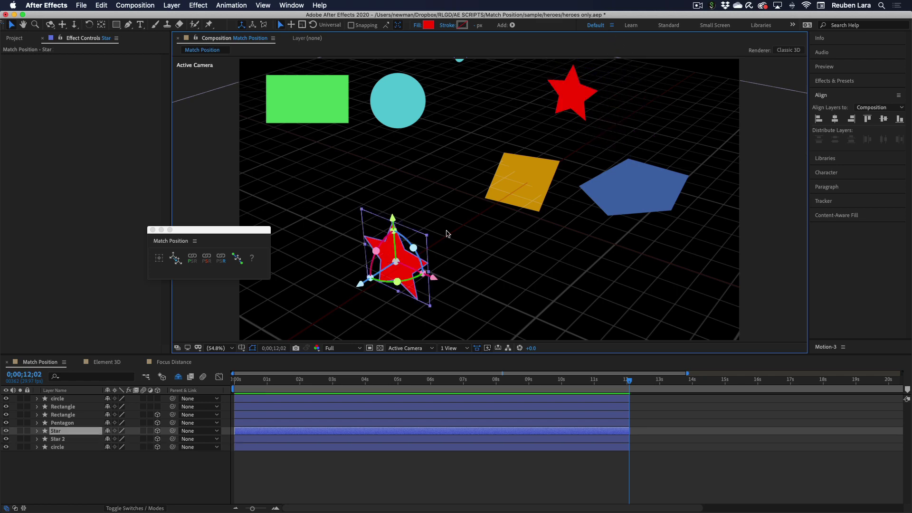
{"action": "left_click", "coordinate": [537, 195], "text": "shift"}
{"action": "left_click", "coordinate": [571, 95], "text": "shift"}
{"action": "left_click", "coordinate": [236, 258]}
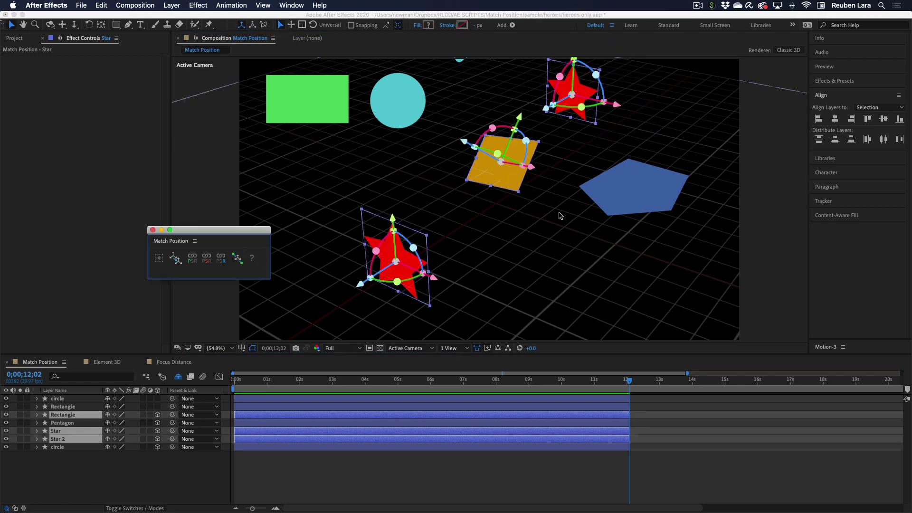
Step: Distribute the green rectangle, large circle, orange rectangle, small circle and pentagon evenly, in that order, between Star and Star 2
{"action": "left_click_drag", "start_coordinate": [556, 206], "coordinate": [620, 194]}
{"action": "left_click", "coordinate": [588, 210]}
{"action": "left_click", "coordinate": [413, 266]}
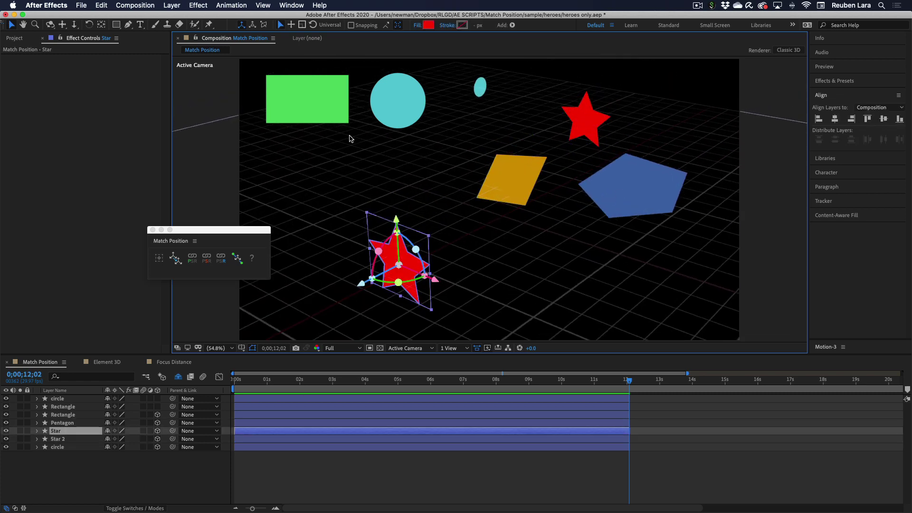
{"action": "left_click", "coordinate": [340, 114], "text": "shift"}
{"action": "left_click", "coordinate": [411, 105], "text": "shift"}
{"action": "left_click", "coordinate": [511, 180], "text": "shift"}
{"action": "left_click", "coordinate": [480, 87], "text": "shift"}
{"action": "left_click", "coordinate": [629, 184], "text": "shift"}
{"action": "left_click", "coordinate": [599, 135], "text": "shift"}
{"action": "left_click", "coordinate": [236, 258]}
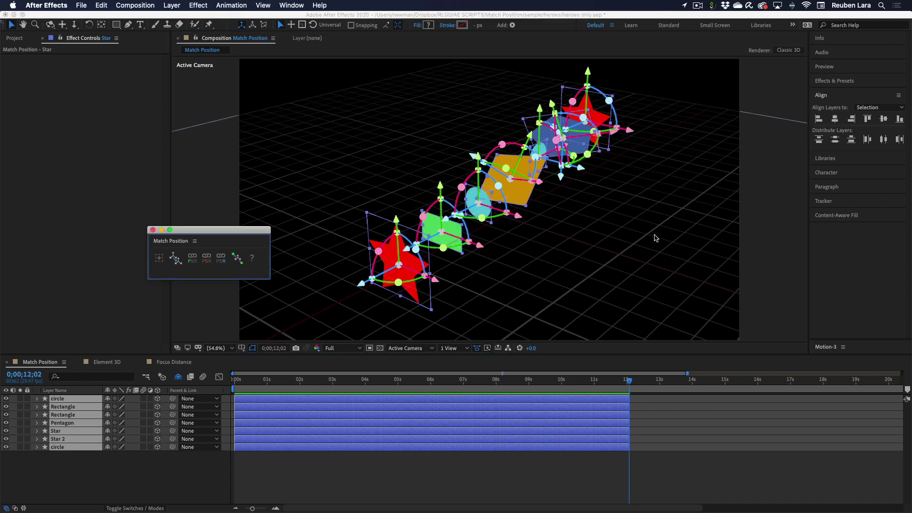
Step: Move Star, the large circle and Star 2 together along the X axis, away from the other distributed shapes
{"action": "left_click", "coordinate": [612, 212]}
{"action": "left_click_drag", "start_coordinate": [572, 145], "coordinate": [572, 145]}
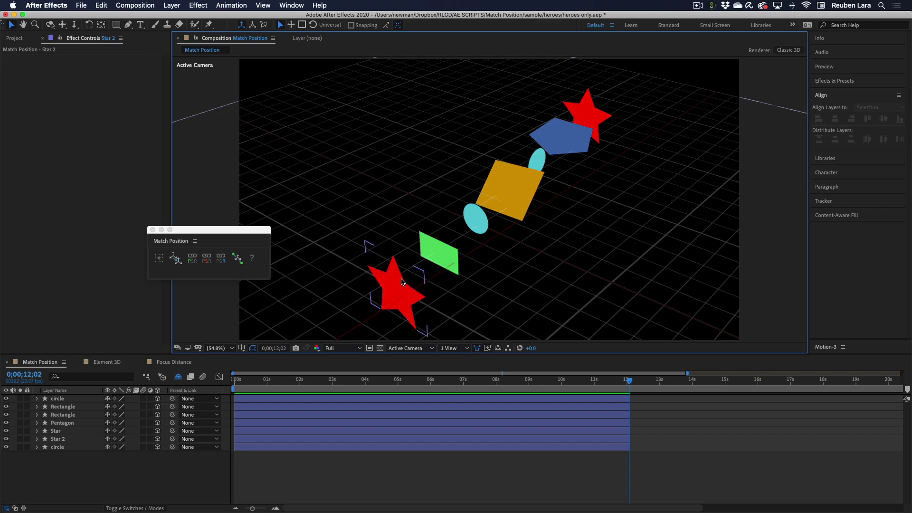
{"action": "left_click", "coordinate": [396, 290]}
{"action": "left_click", "coordinate": [475, 218], "text": "shift"}
{"action": "left_click", "coordinate": [601, 118], "text": "shift"}
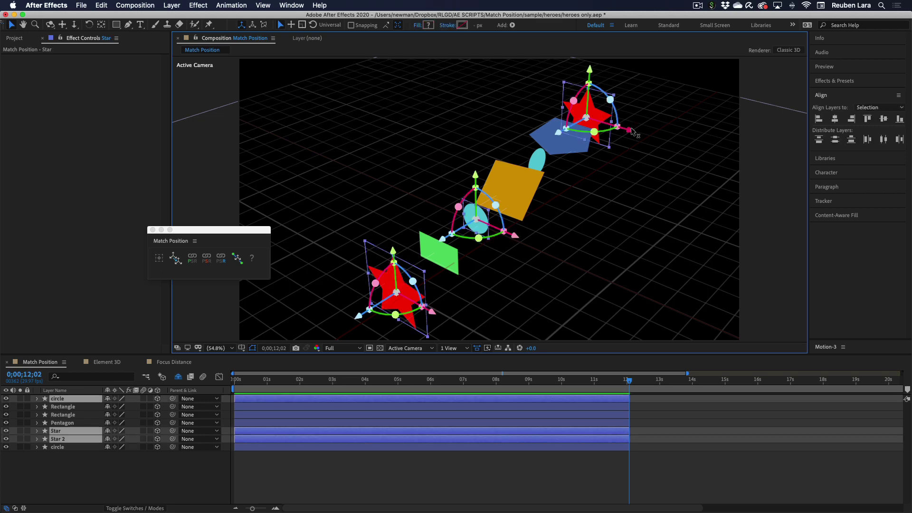
{"action": "left_click_drag", "start_coordinate": [629, 129], "coordinate": [447, 114]}
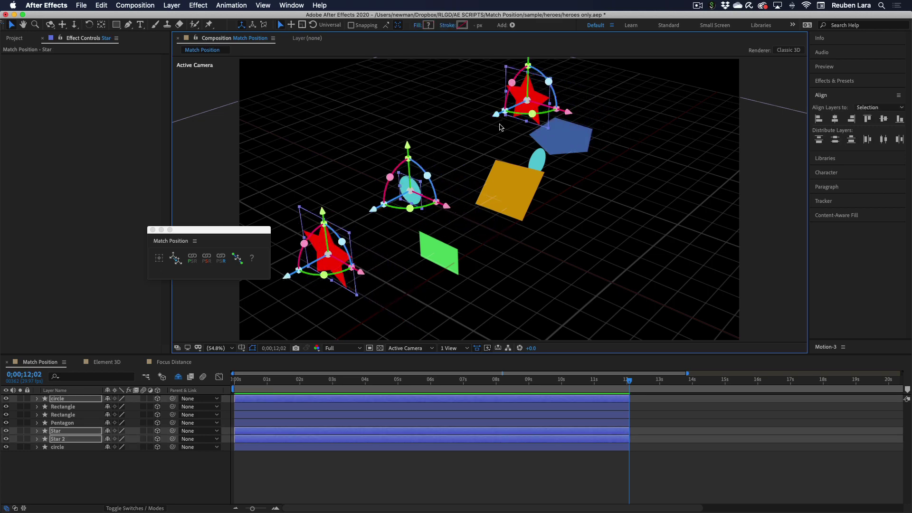
{"action": "left_click", "coordinate": [438, 167]}
Step: Place the large circle closer to Star by distributing it between Star and Star 2 with a midpoint percentage below 50
{"action": "left_click", "coordinate": [333, 247]}
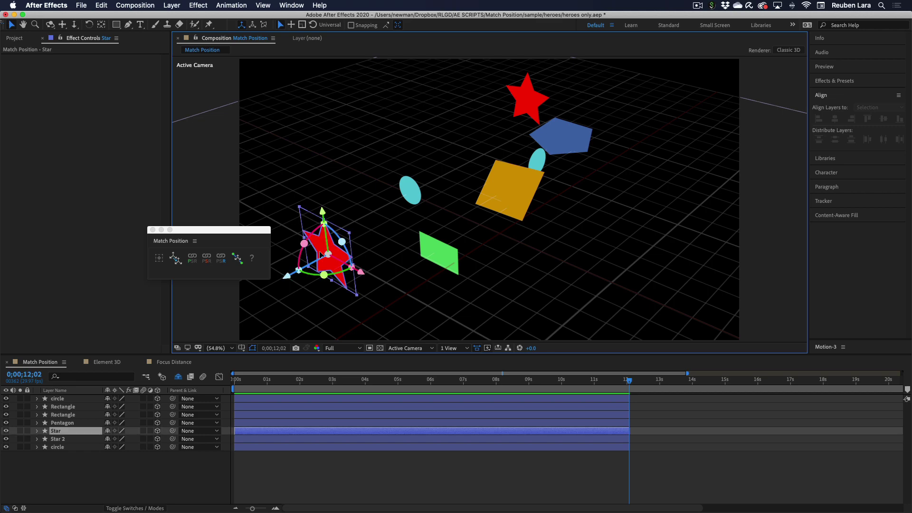
{"action": "left_click", "coordinate": [418, 192], "text": "shift"}
{"action": "left_click", "coordinate": [526, 107], "text": "shift"}
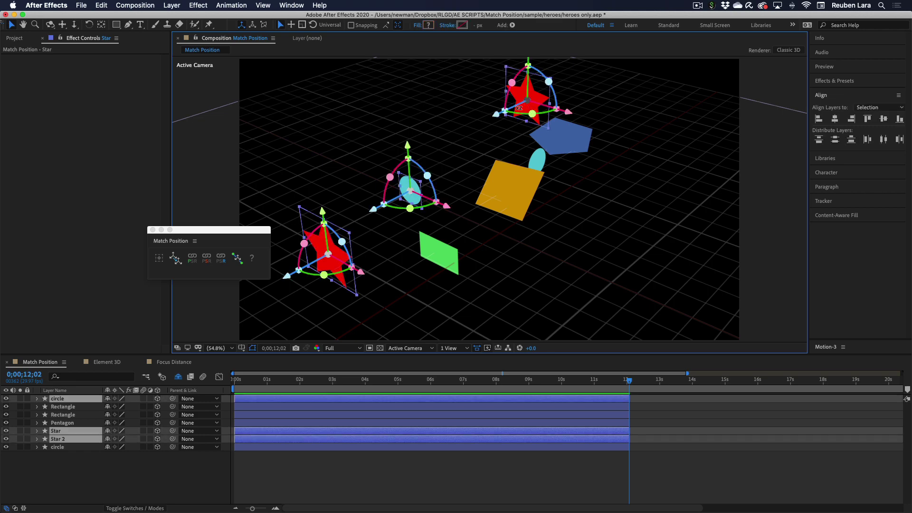
{"action": "left_click", "coordinate": [237, 258]}
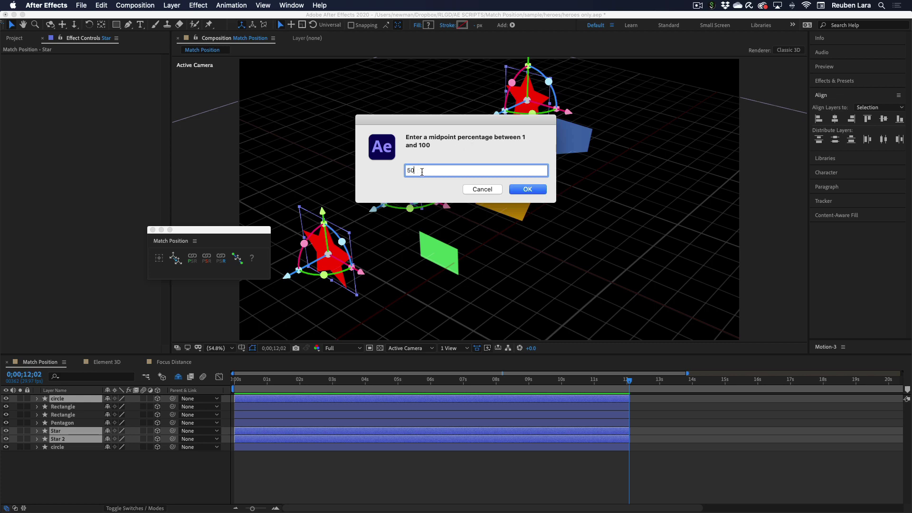
{"action": "left_click_drag", "start_coordinate": [427, 171], "coordinate": [387, 171]}
{"action": "left_click", "coordinate": [534, 193]}
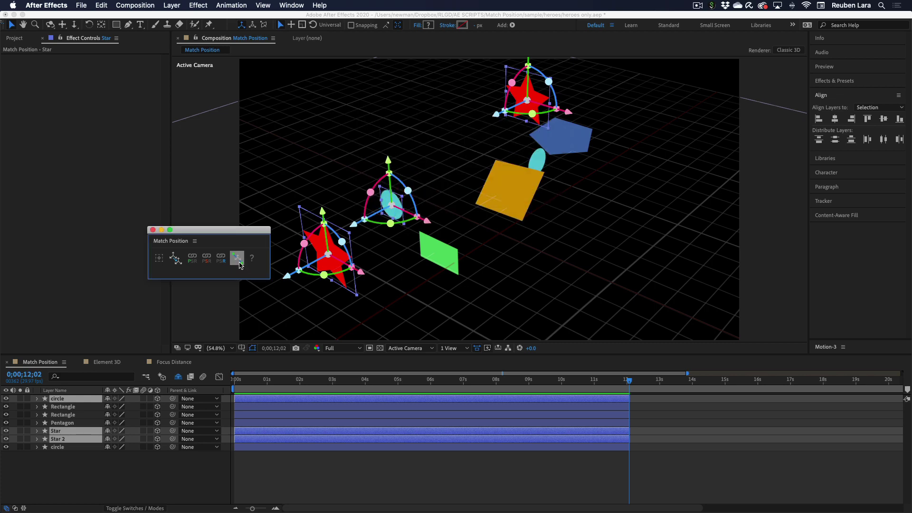
Step: Reposition the large circle closer to Star 2 by entering higher midpoint percentages between the two stars
{"action": "left_click", "coordinate": [237, 259]}
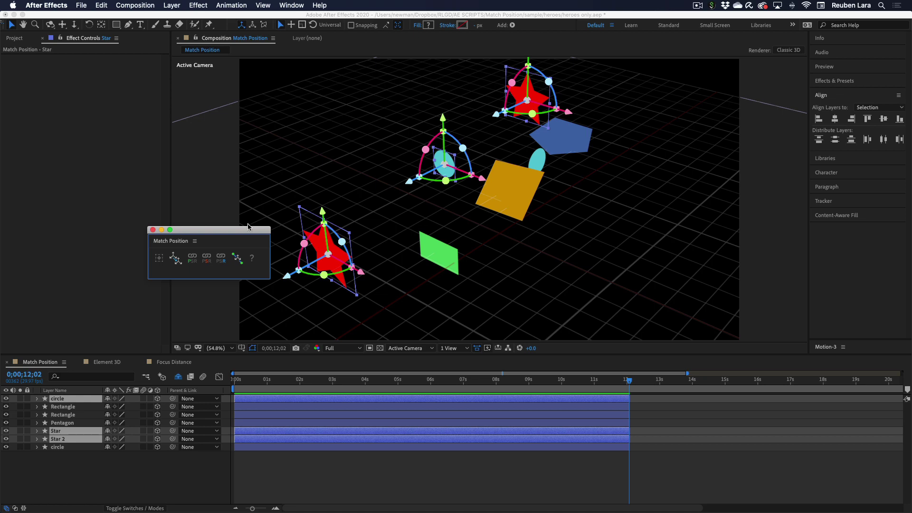
{"action": "left_click", "coordinate": [238, 258]}
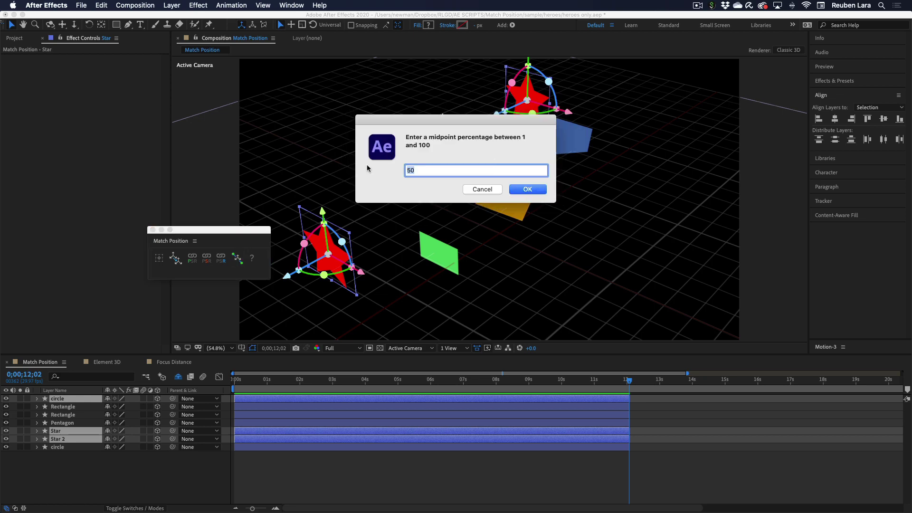
{"action": "left_click", "coordinate": [528, 189]}
{"action": "mouse_move", "coordinate": [527, 189]}
{"action": "left_mouse_down"}
{"action": "mouse_move", "coordinate": [497, 191]}
{"action": "mouse_move", "coordinate": [526, 189]}
{"action": "left_mouse_up"}
{"action": "left_click", "coordinate": [527, 190]}
Step: Select the orange rectangle, small circle, pentagon and large circle in the 3D scene
{"action": "left_click", "coordinate": [543, 160], "text": "shift"}
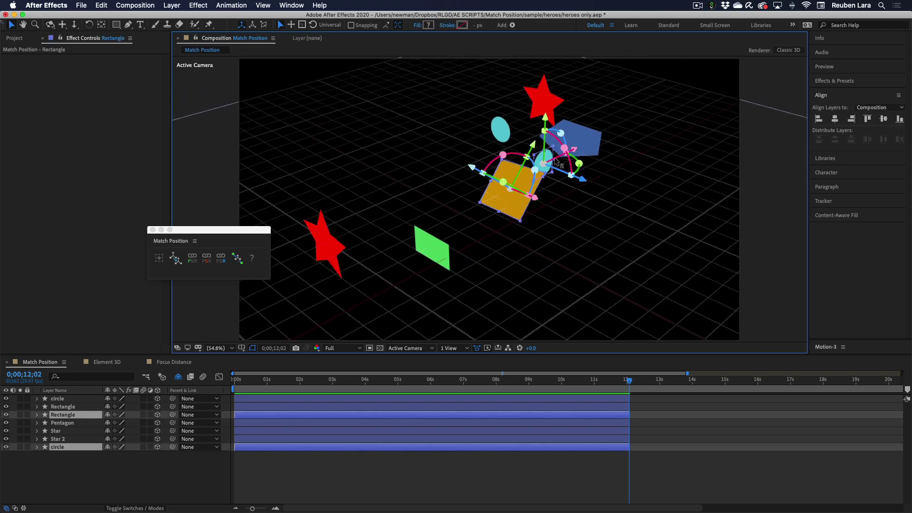
{"action": "left_click", "coordinate": [573, 140], "text": "shift"}
{"action": "left_click", "coordinate": [500, 129], "text": "shift"}
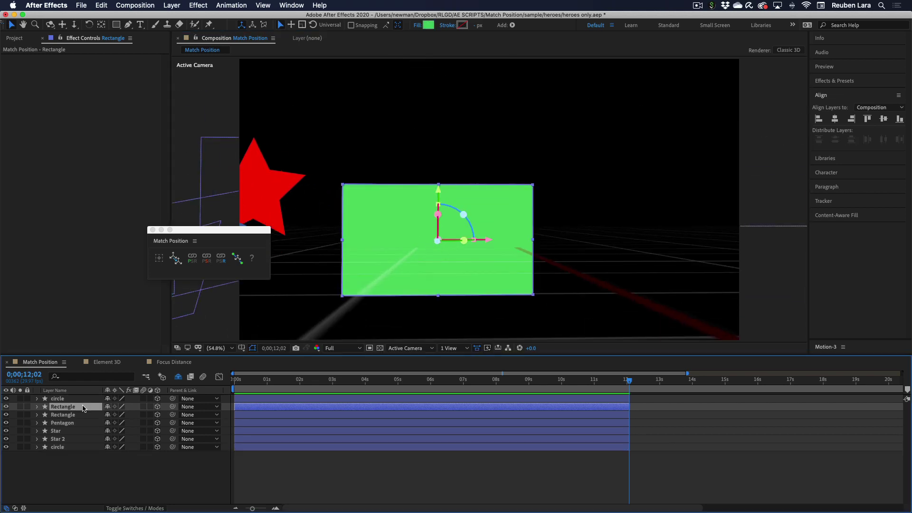
Step: Duplicate the green rectangle and scale the copy to 1049.4% on all axes
{"action": "key", "text": "shift+s"}
{"action": "left_click_drag", "start_coordinate": [142, 415], "coordinate": [610, 442]}
Step: Try a dark green fill on the enlarged Rectangle 2 and a lower place for it in the layer order
{"action": "left_click", "coordinate": [428, 25]}
{"action": "key", "text": "Return"}
{"action": "left_click", "coordinate": [680, 212]}
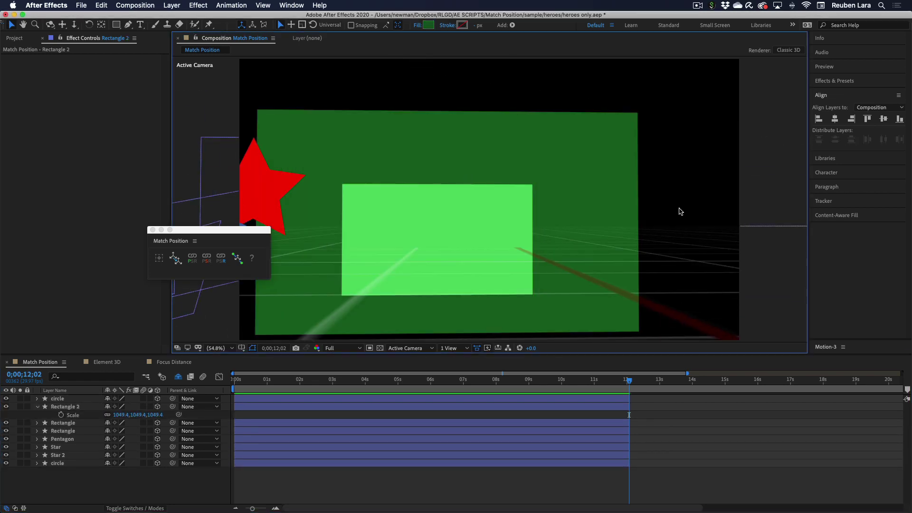
{"action": "left_click", "coordinate": [77, 407]}
{"action": "key", "text": "super+["}
{"action": "left_click", "coordinate": [77, 406]}
{"action": "key", "text": "super+z"}
{"action": "key", "text": "super+z"}
Step: Change the fill of the enlarged Rectangle 2 to dark blue
{"action": "left_click", "coordinate": [428, 25]}
{"action": "left_click_drag", "start_coordinate": [440, 232], "coordinate": [440, 200]}
{"action": "left_click", "coordinate": [387, 220]}
{"action": "key", "text": "Return"}
{"action": "left_click", "coordinate": [450, 264]}
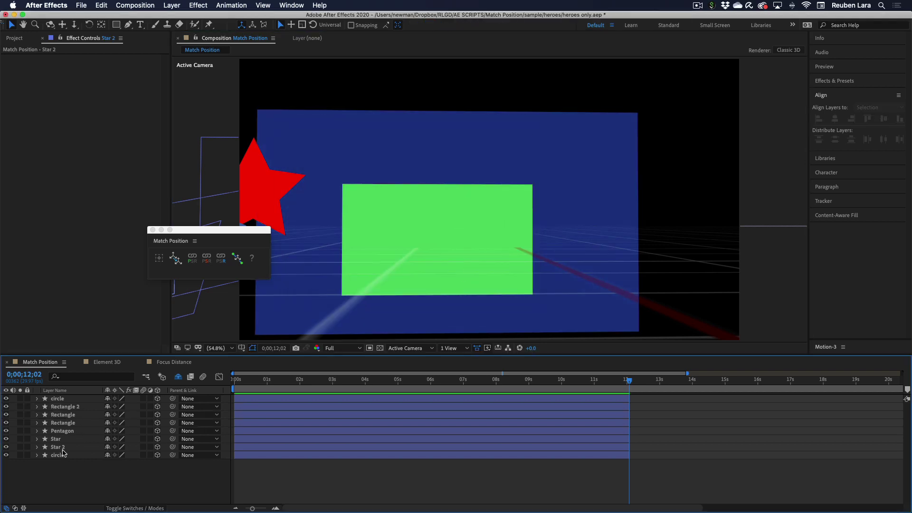
Step: Reorder Star 2 between Rectangle 2 and the green Rectangle, and distribute it midway between those two layers
{"action": "left_click_drag", "start_coordinate": [61, 448], "coordinate": [69, 414]}
{"action": "left_click", "coordinate": [74, 407]}
{"action": "left_click", "coordinate": [67, 416], "text": "shift"}
{"action": "left_click", "coordinate": [70, 423], "text": "shift"}
{"action": "left_click", "coordinate": [236, 258]}
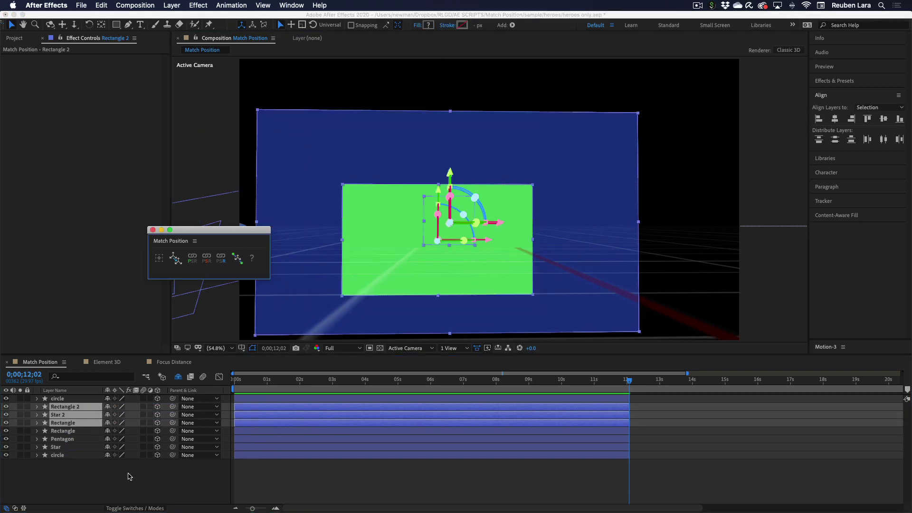
Step: Scale up the Star 2 layer placed between the two rectangles and view it from another camera angle
{"action": "left_click", "coordinate": [126, 476]}
{"action": "left_click", "coordinate": [90, 417]}
{"action": "key", "text": "s"}
{"action": "left_click_drag", "start_coordinate": [124, 423], "coordinate": [228, 423]}
{"action": "mouse_move", "coordinate": [472, 237]}
{"action": "left_mouse_down"}
{"action": "mouse_move", "coordinate": [435, 233]}
{"action": "mouse_move", "coordinate": [512, 218]}
{"action": "mouse_move", "coordinate": [456, 235]}
{"action": "left_mouse_up"}
{"action": "left_click", "coordinate": [599, 273]}
Step: Switch to the Element 3D composition and expand the Utilities settings of the Element3D layer's effect
{"action": "left_click", "coordinate": [101, 362]}
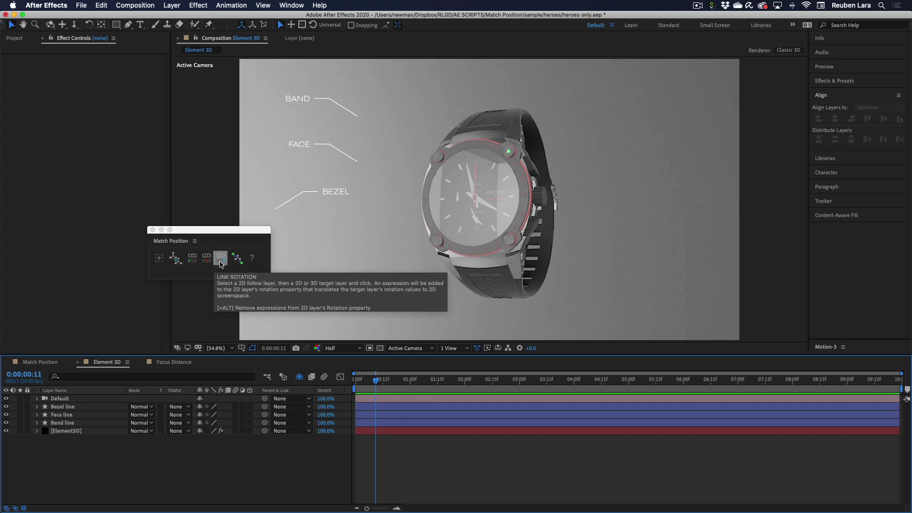
{"action": "left_click_drag", "start_coordinate": [492, 209], "coordinate": [477, 207]}
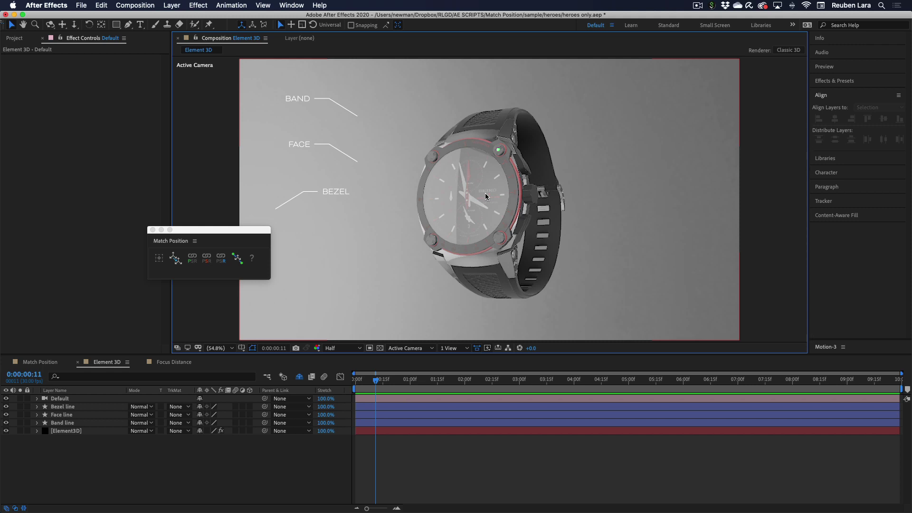
{"action": "left_click", "coordinate": [73, 432]}
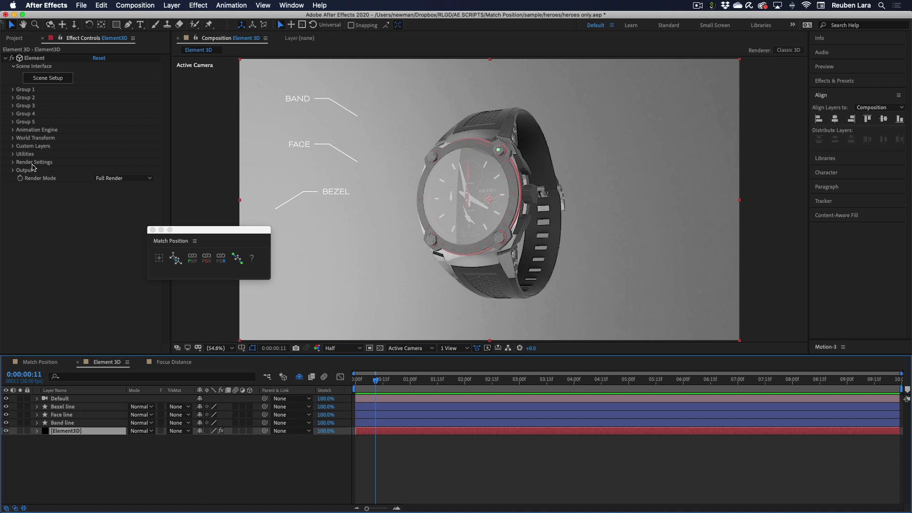
{"action": "left_click", "coordinate": [12, 154]}
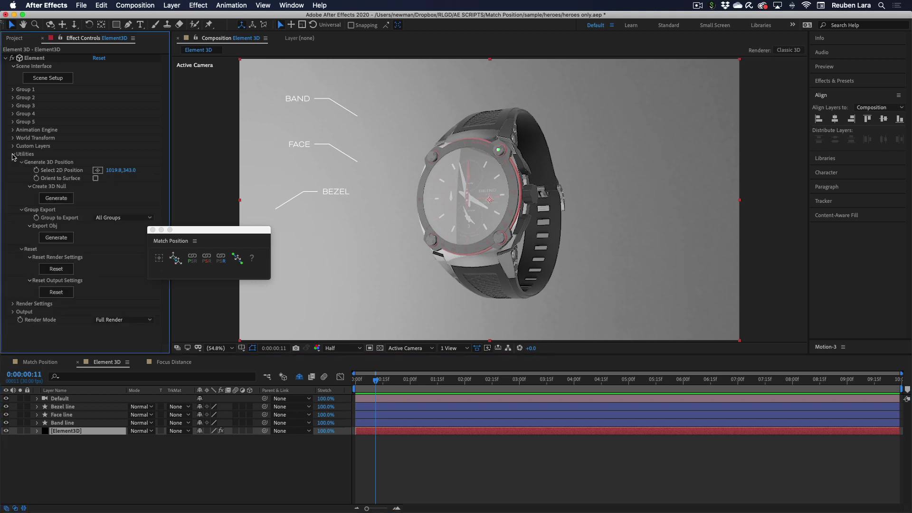
Step: Set the 2D position on the watch bezel to 1081.8, 399.5 and generate a 3D null there
{"action": "left_click", "coordinate": [98, 171]}
{"action": "left_click", "coordinate": [97, 171]}
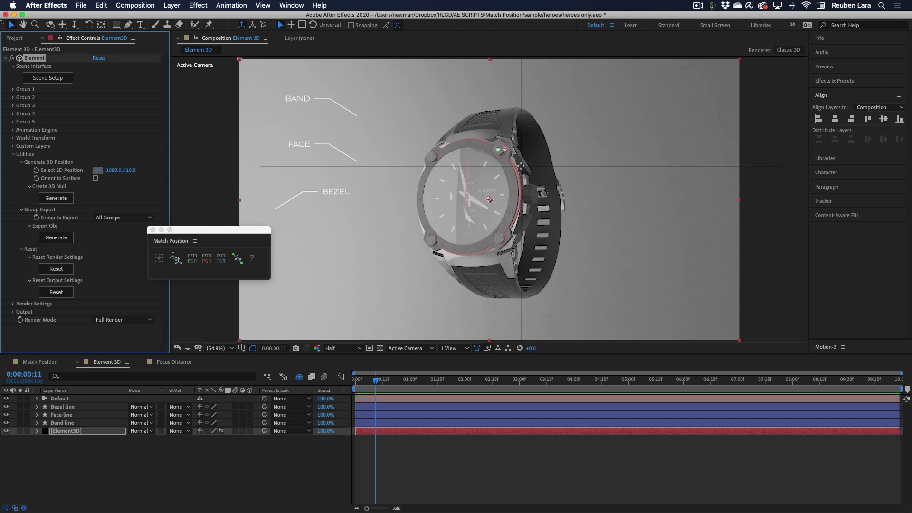
{"action": "left_click", "coordinate": [522, 164]}
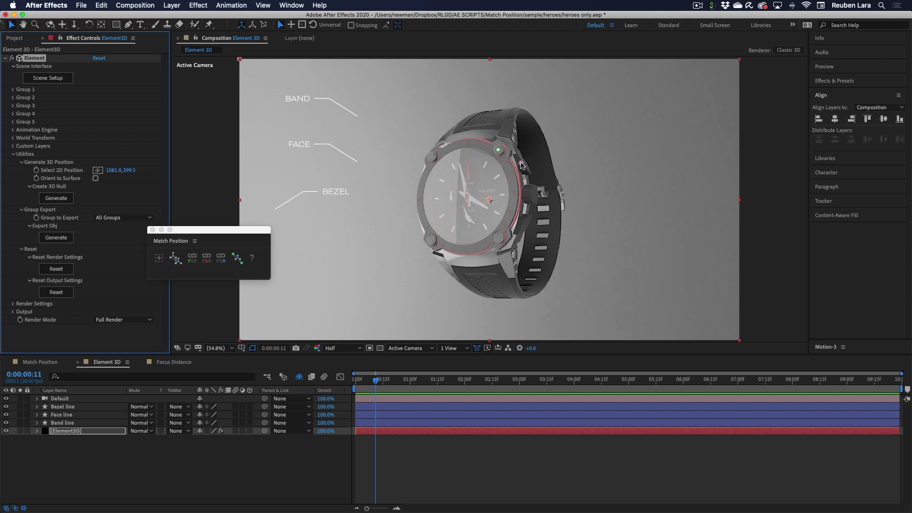
{"action": "left_click", "coordinate": [56, 199]}
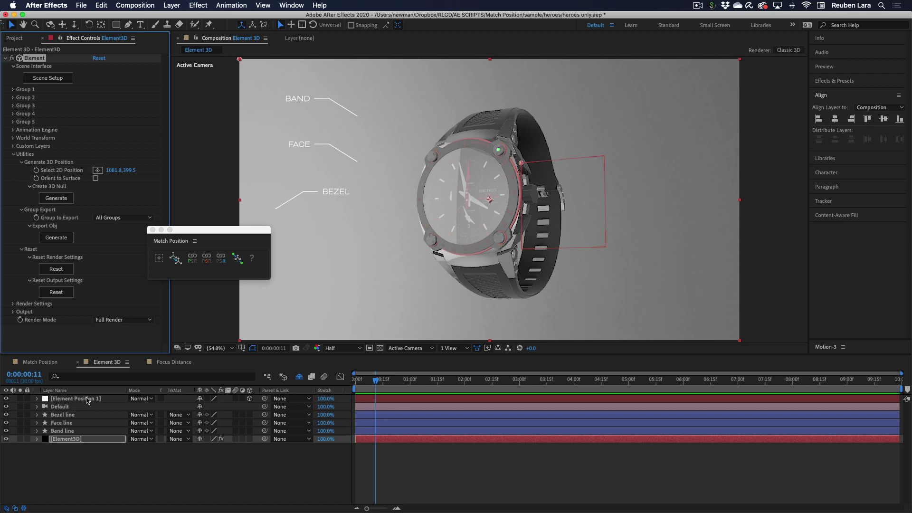
Step: Rename the generated null layer as "bezel NULL"
{"action": "mouse_move", "coordinate": [502, 197]}
{"action": "left_mouse_down"}
{"action": "mouse_move", "coordinate": [486, 197]}
{"action": "mouse_move", "coordinate": [515, 197]}
{"action": "mouse_move", "coordinate": [502, 198]}
{"action": "left_mouse_up"}
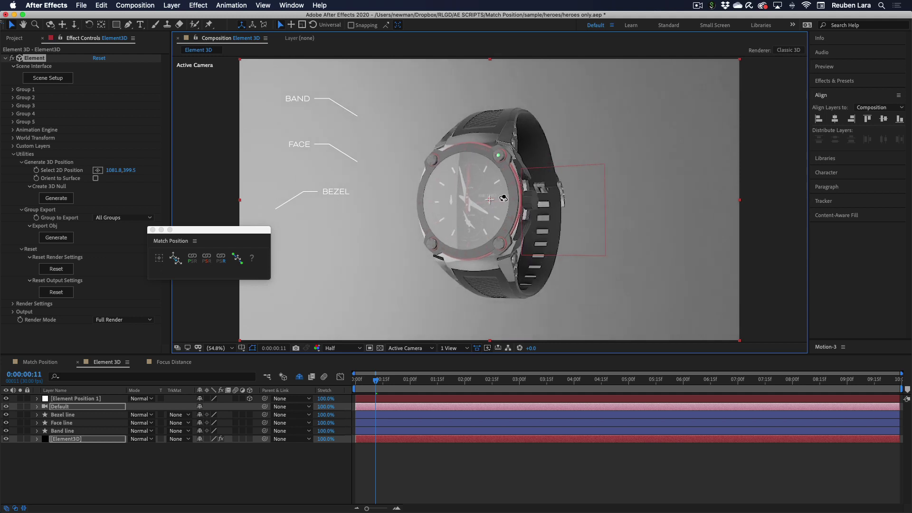
{"action": "left_click", "coordinate": [95, 401]}
{"action": "type", "text": "bezel NULL"}
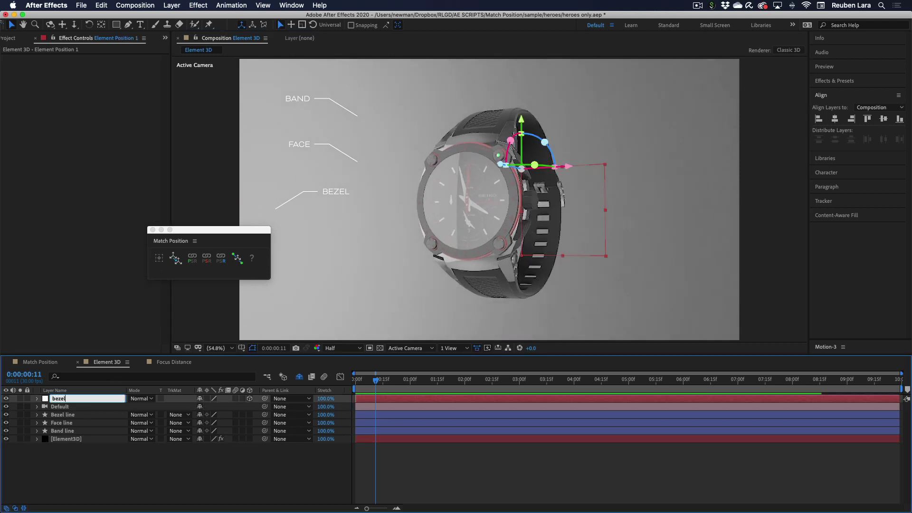
{"action": "key", "text": "Return"}
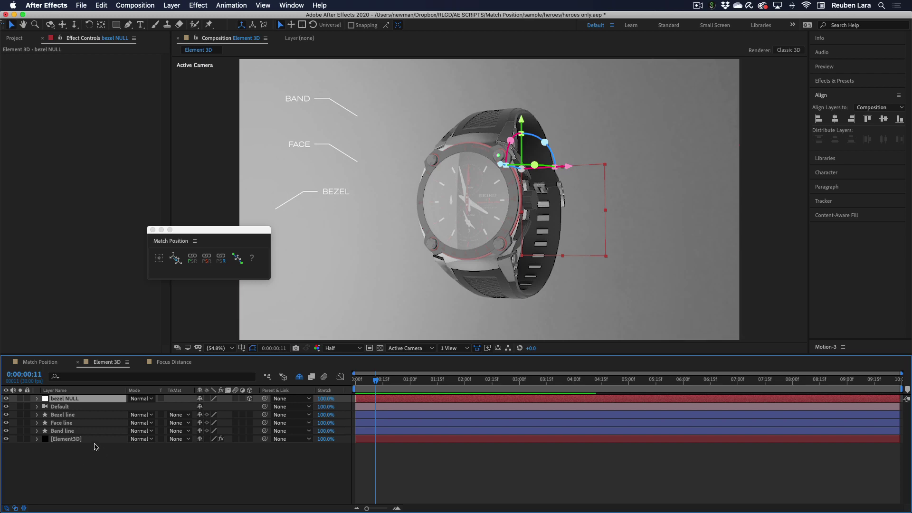
Step: Set the Element3D layer's 2D position on the watch face to 724.3, 505.3 and generate another 3D null
{"action": "left_click", "coordinate": [88, 439]}
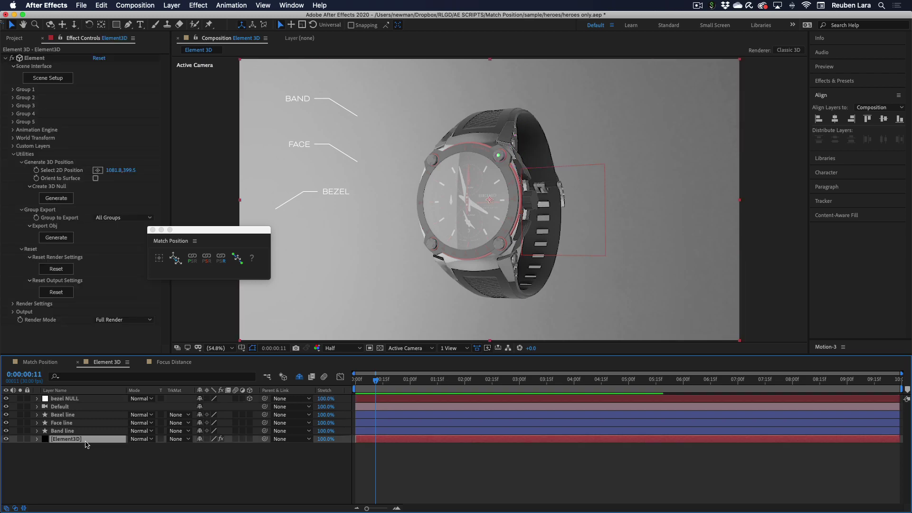
{"action": "left_click", "coordinate": [97, 170]}
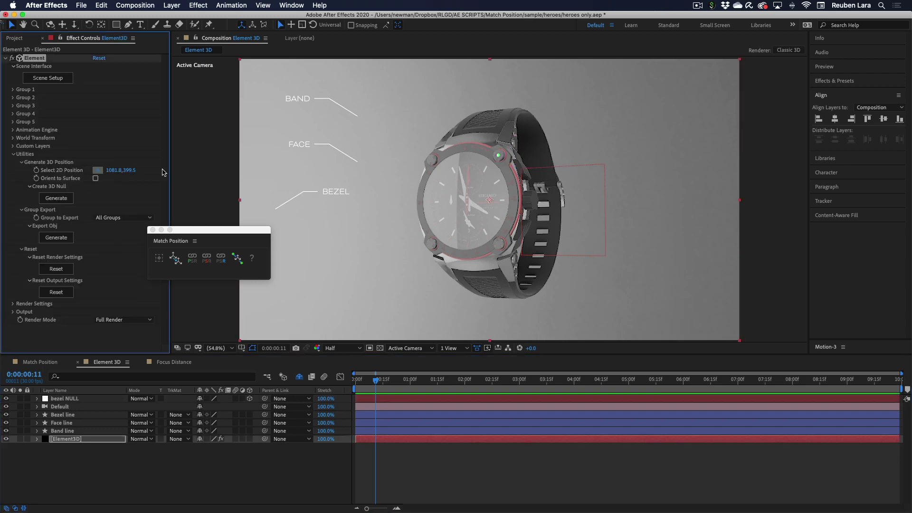
{"action": "left_click", "coordinate": [427, 191]}
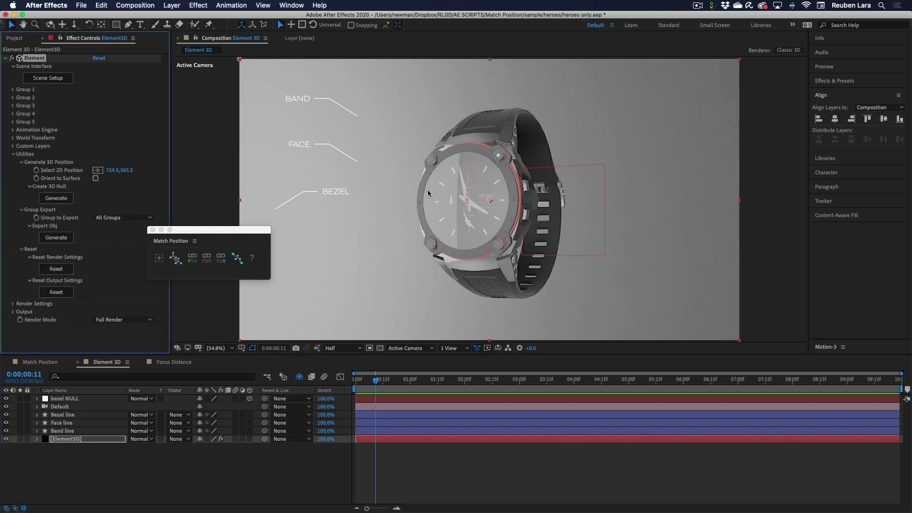
{"action": "left_click", "coordinate": [64, 199]}
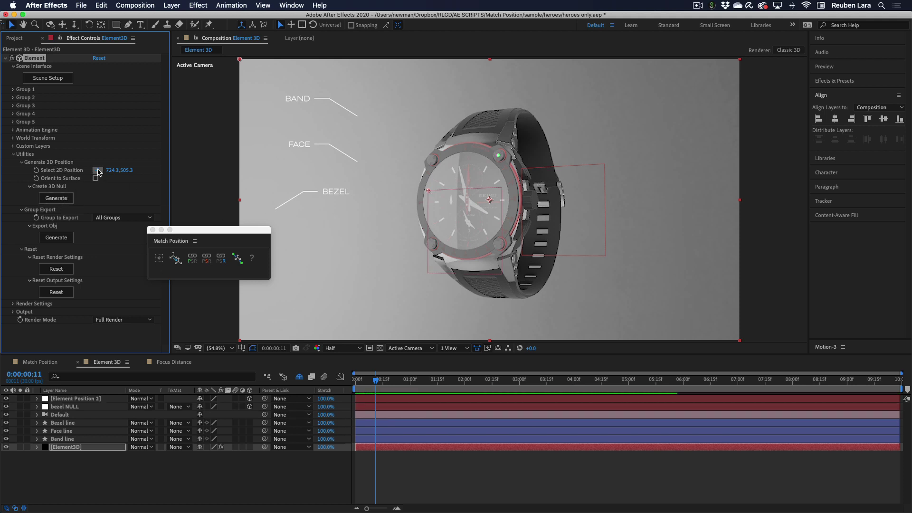
Step: Set the Element3D layer's 2D position on the watch band to 937.7, 224.4 and generate a third 3D null
{"action": "left_click", "coordinate": [97, 169]}
{"action": "left_click", "coordinate": [484, 117]}
{"action": "left_click", "coordinate": [62, 200]}
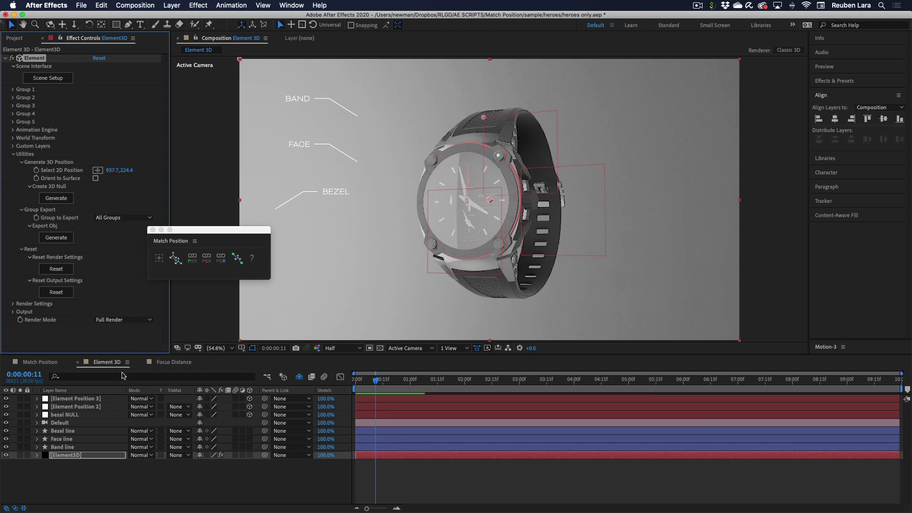
Step: Rename the Element Position 2 layer as "Face NULL" and the Element Position 3 layer as "Band NULL"
{"action": "left_click", "coordinate": [86, 407]}
{"action": "key", "text": "Return"}
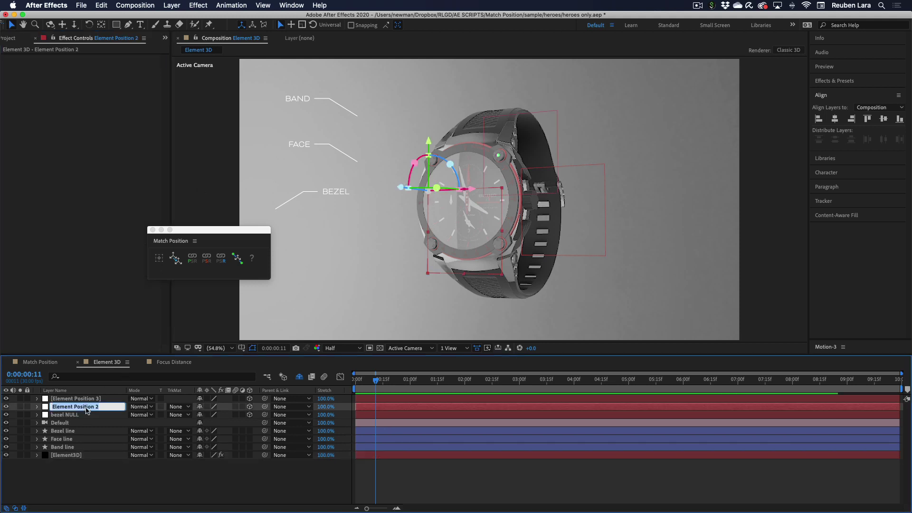
{"action": "type", "text": "Face NULL"}
{"action": "key", "text": "Return"}
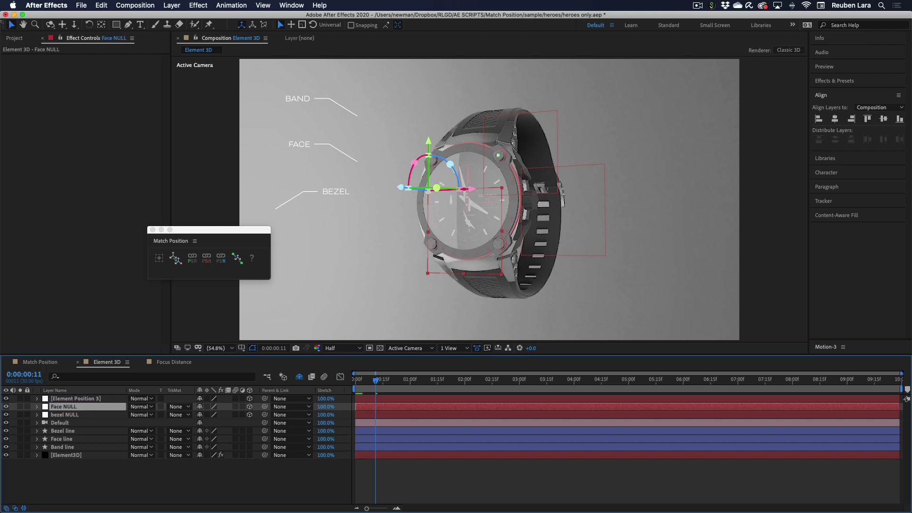
{"action": "left_click", "coordinate": [78, 399]}
{"action": "key", "text": "Return"}
{"action": "type", "text": "Band NULL"}
{"action": "key", "text": "Return"}
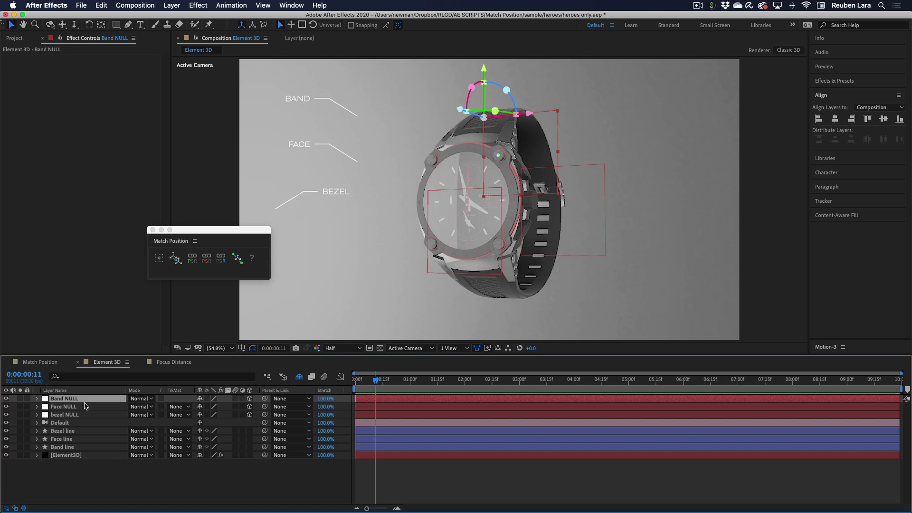
Step: Link the Band line layer's position to Band NULL with the Match Position script
{"action": "left_click", "coordinate": [68, 447]}
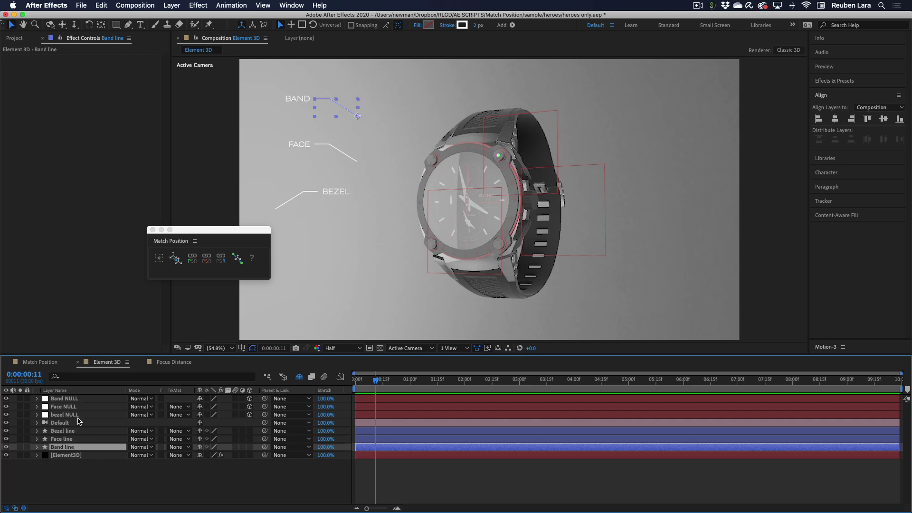
{"action": "left_click", "coordinate": [84, 401], "text": "super"}
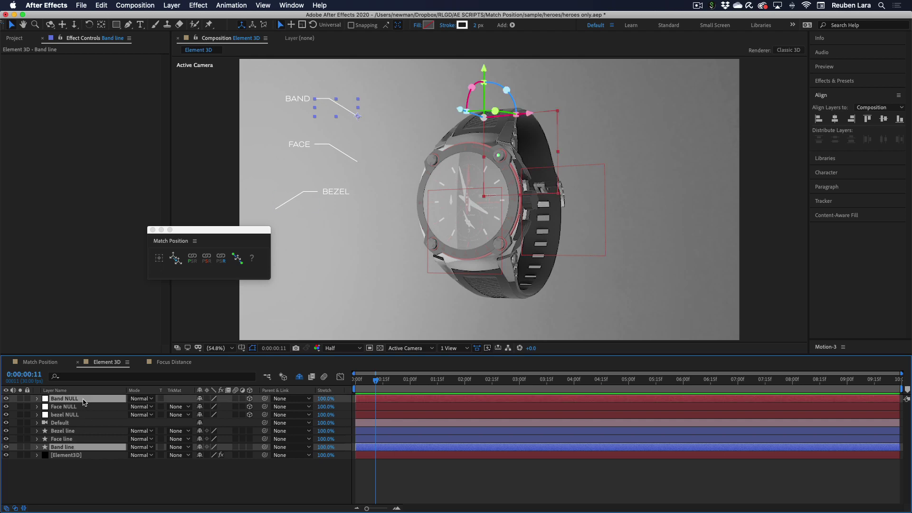
{"action": "left_click", "coordinate": [193, 265]}
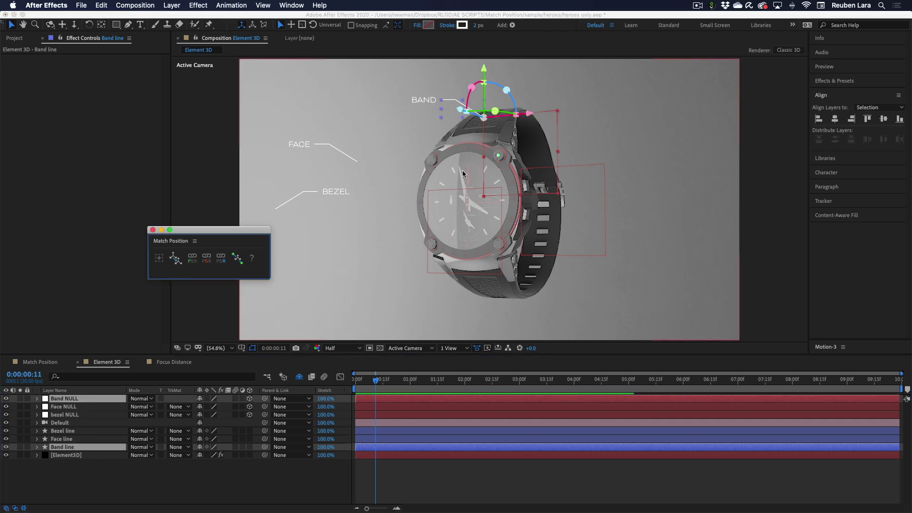
Step: Orbit the camera around the watch to check how the BAND callout follows its null
{"action": "left_click", "coordinate": [392, 197]}
{"action": "key", "text": "c"}
{"action": "left_click_drag", "start_coordinate": [465, 166], "coordinate": [468, 193]}
{"action": "key", "text": "2"}
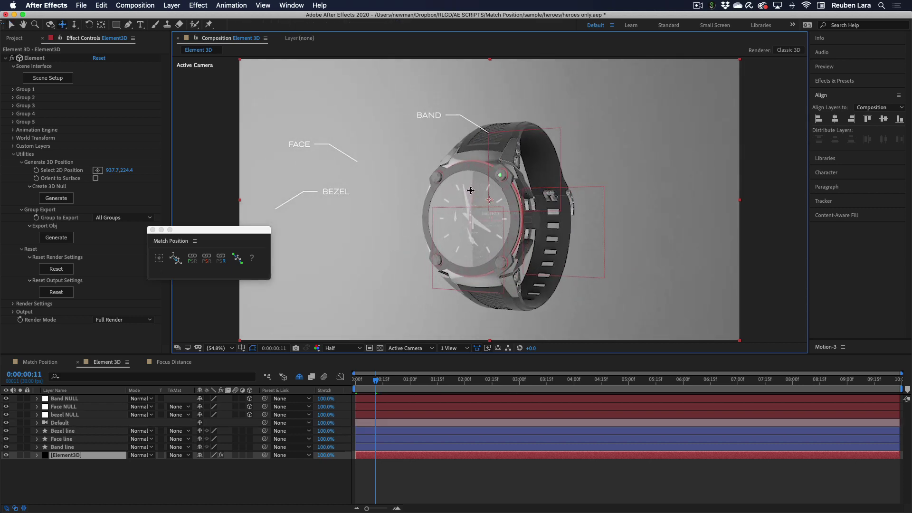
{"action": "key", "text": "3"}
{"action": "key", "text": "c"}
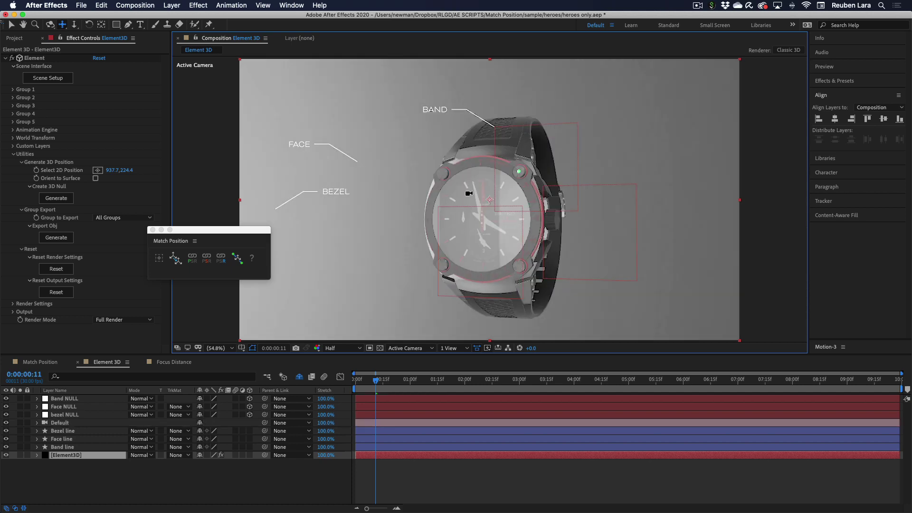
Step: Link the Bezel line layer's position to bezel NULL
{"action": "left_click", "coordinate": [75, 416]}
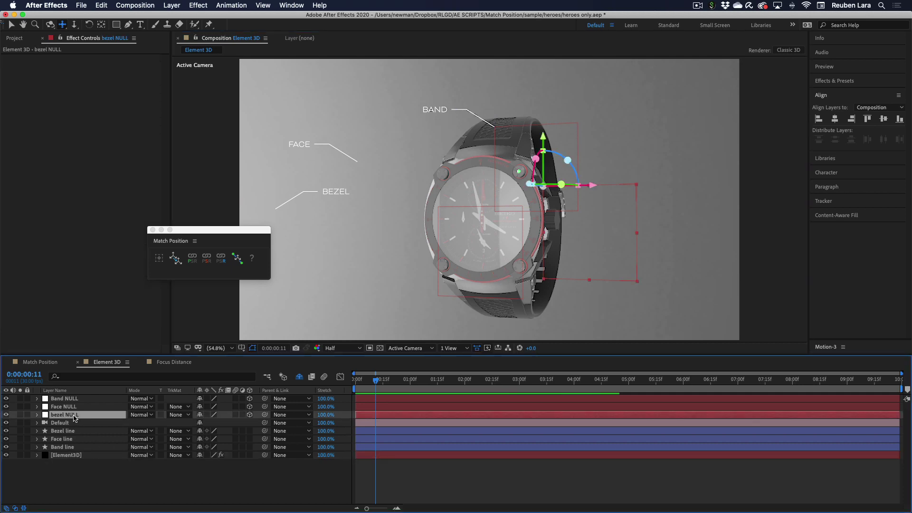
{"action": "left_click", "coordinate": [73, 432]}
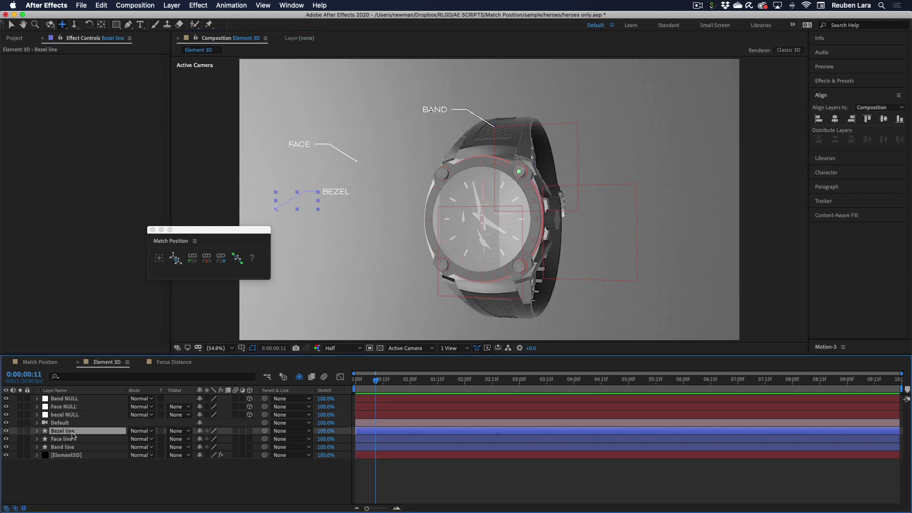
{"action": "left_click", "coordinate": [76, 415], "text": "super"}
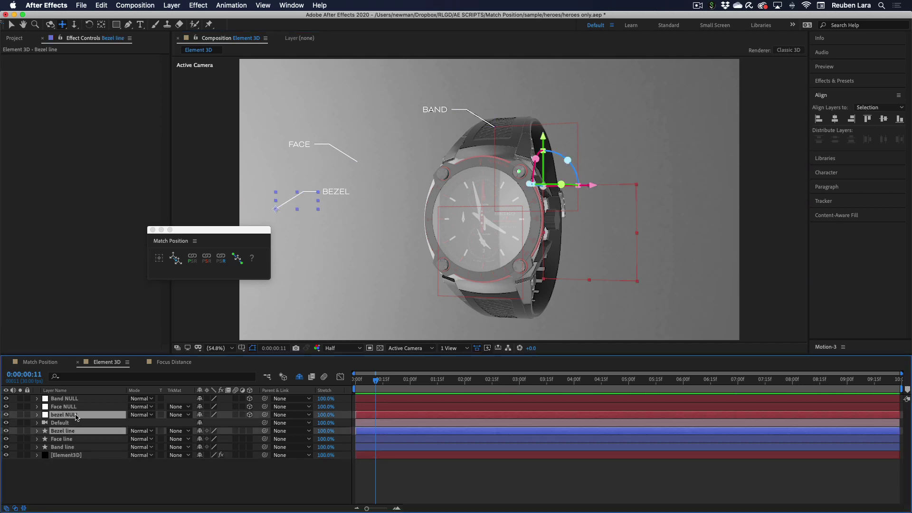
{"action": "left_click", "coordinate": [198, 264]}
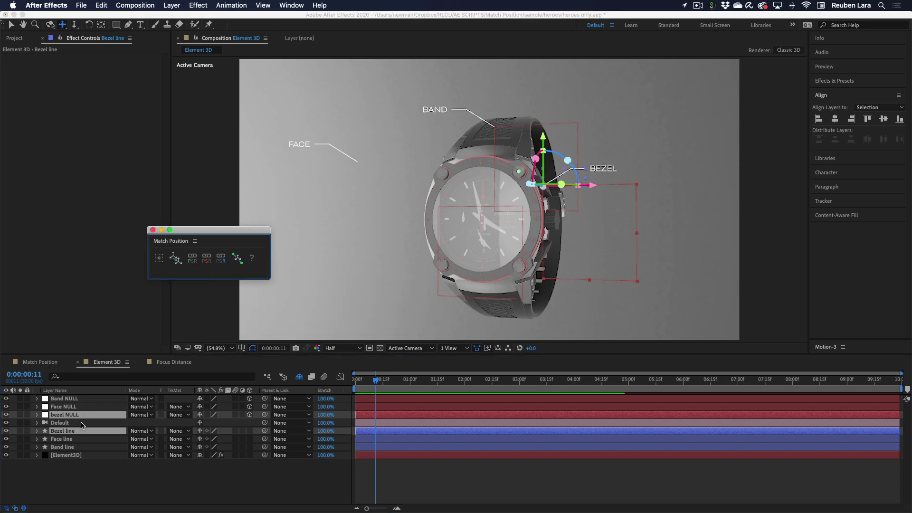
Step: Link the Face line layer's position to Face NULL and orbit the camera to check all three callouts
{"action": "left_click", "coordinate": [76, 407]}
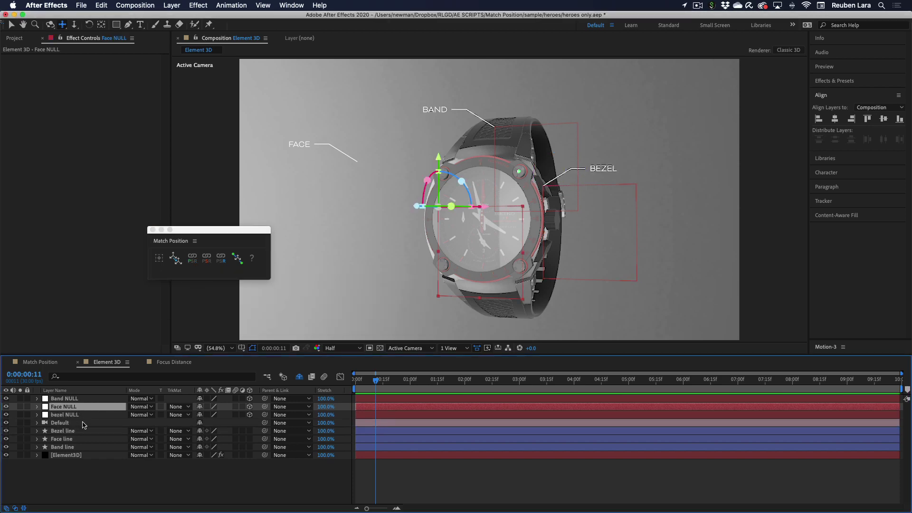
{"action": "left_click", "coordinate": [66, 439]}
{"action": "left_click", "coordinate": [71, 407], "text": "super"}
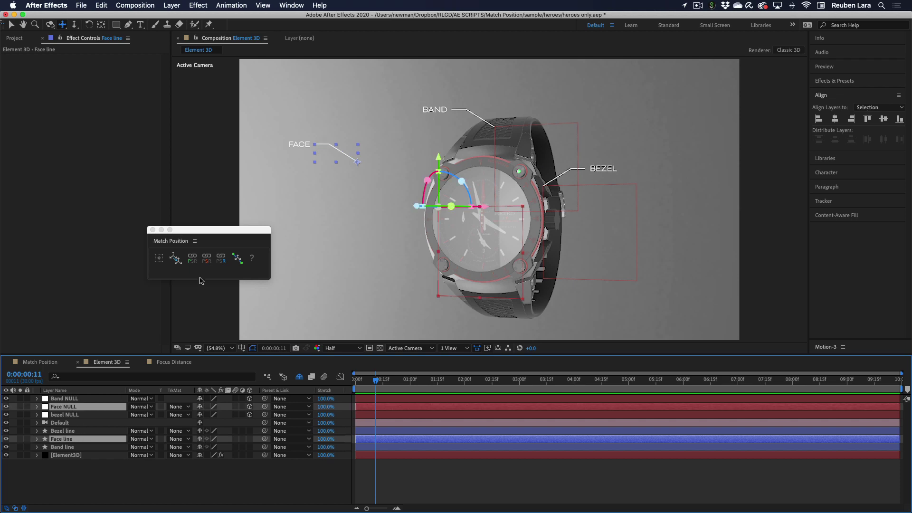
{"action": "left_click", "coordinate": [192, 259]}
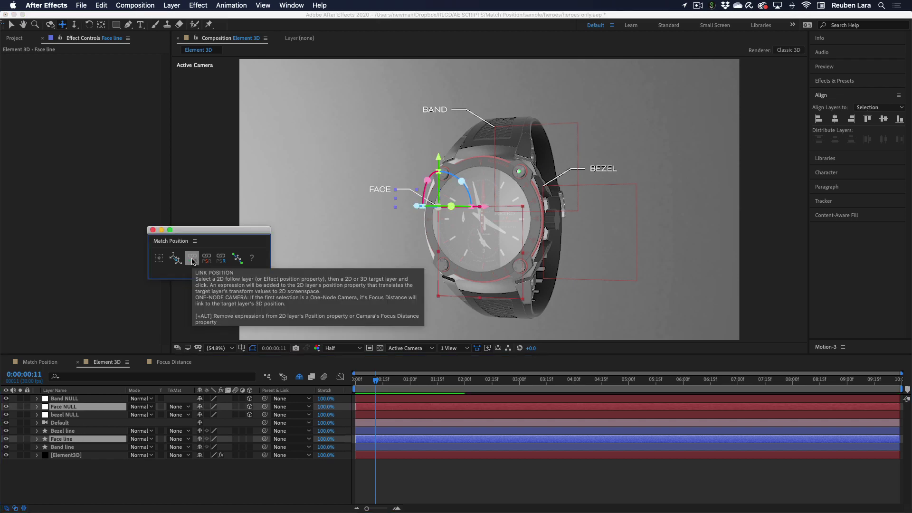
{"action": "left_click", "coordinate": [472, 479]}
{"action": "mouse_move", "coordinate": [494, 220]}
{"action": "left_mouse_down"}
{"action": "mouse_move", "coordinate": [537, 219]}
{"action": "mouse_move", "coordinate": [488, 223]}
{"action": "left_mouse_up"}
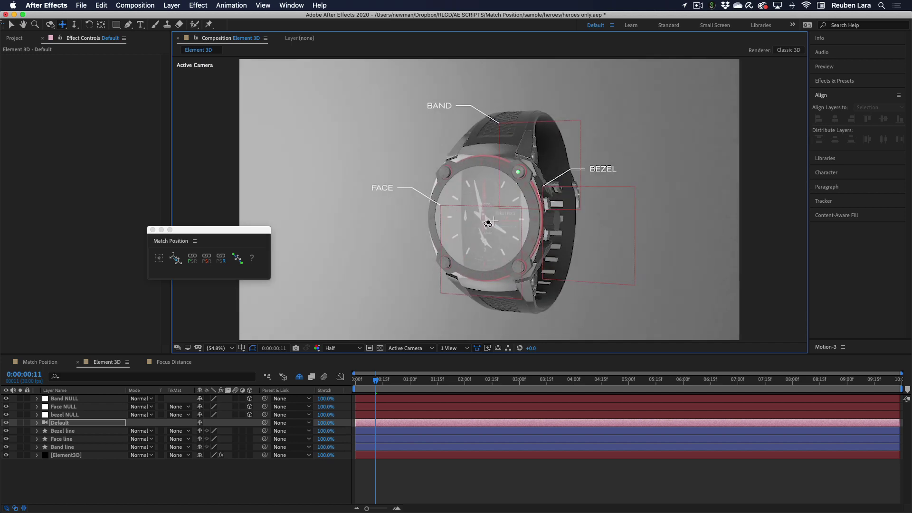
{"action": "key", "text": "F2"}
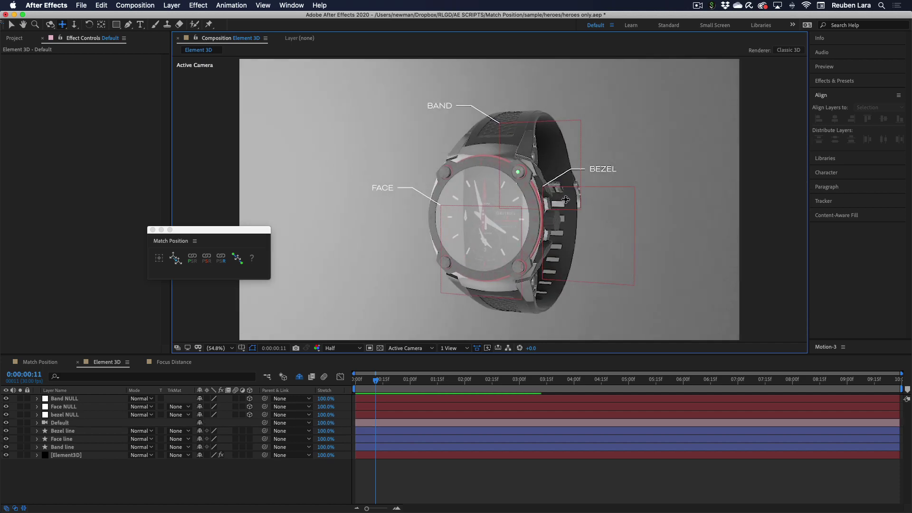
Step: Link the Bezel line layer's position to Face NULL instead, and orbit the camera to check the callout
{"action": "left_click", "coordinate": [73, 433]}
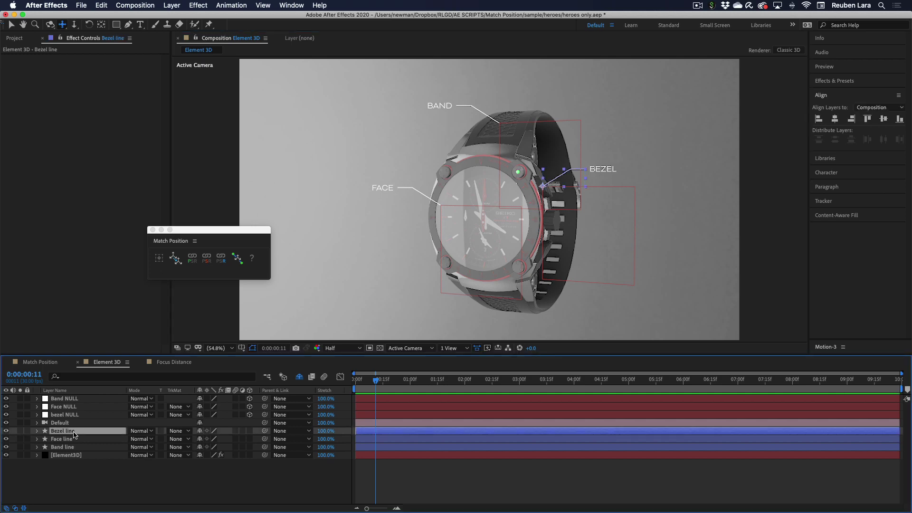
{"action": "left_click", "coordinate": [74, 407], "text": "super"}
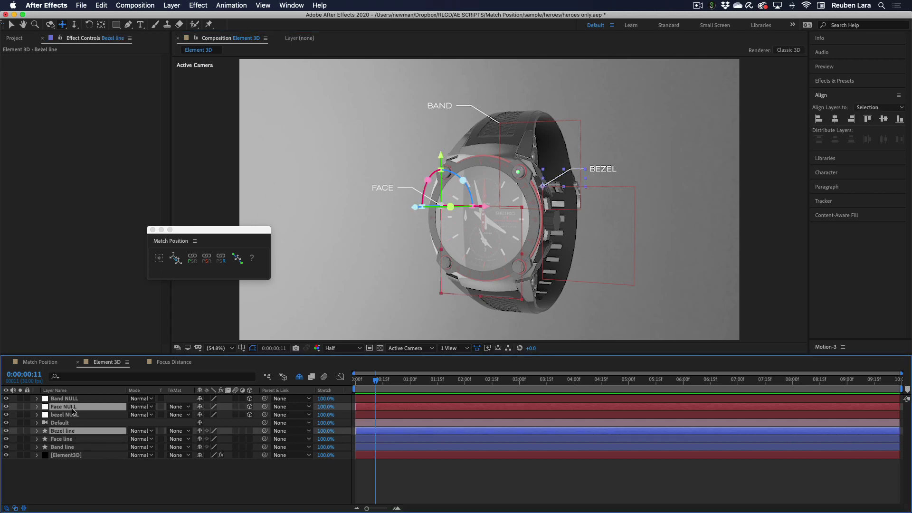
{"action": "left_click", "coordinate": [192, 259]}
{"action": "left_click_drag", "start_coordinate": [520, 229], "coordinate": [477, 252]}
{"action": "left_click", "coordinate": [98, 463]}
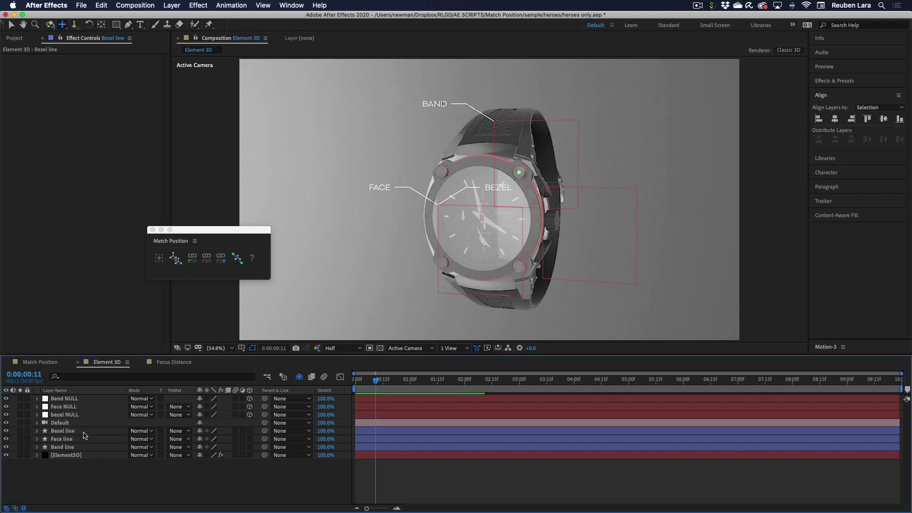
Step: Switch the Bezel line layer's position link back to bezel NULL
{"action": "left_click", "coordinate": [72, 431]}
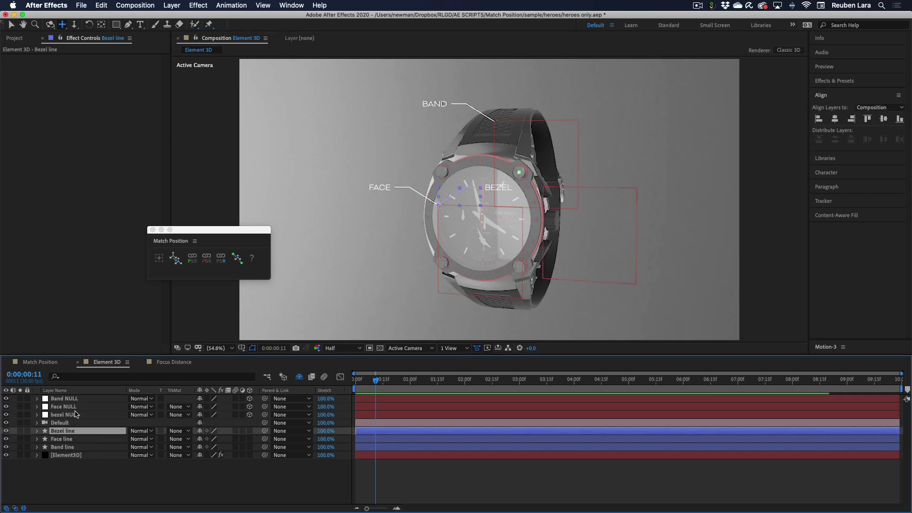
{"action": "left_click", "coordinate": [71, 414], "text": "super"}
{"action": "left_click", "coordinate": [196, 262]}
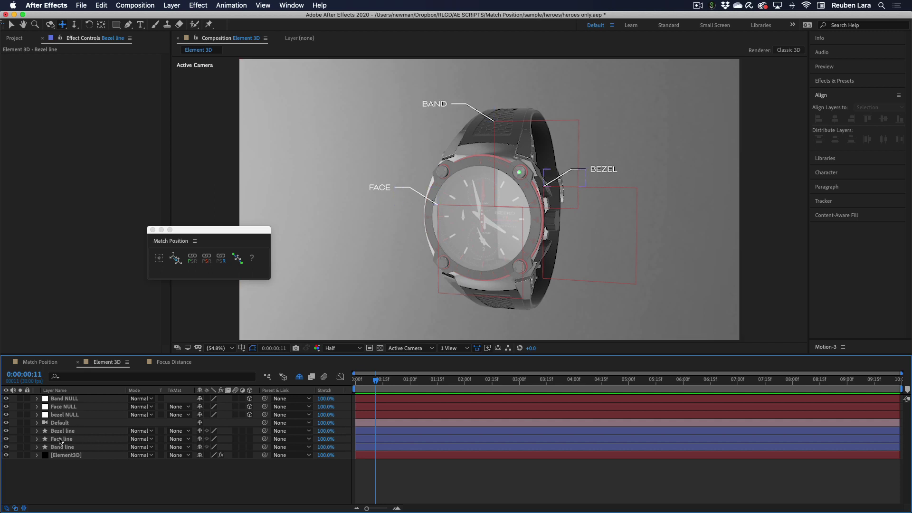
Step: Remove the position link from the Bezel line layer and orbit the camera to check its callout
{"action": "left_click", "coordinate": [74, 433]}
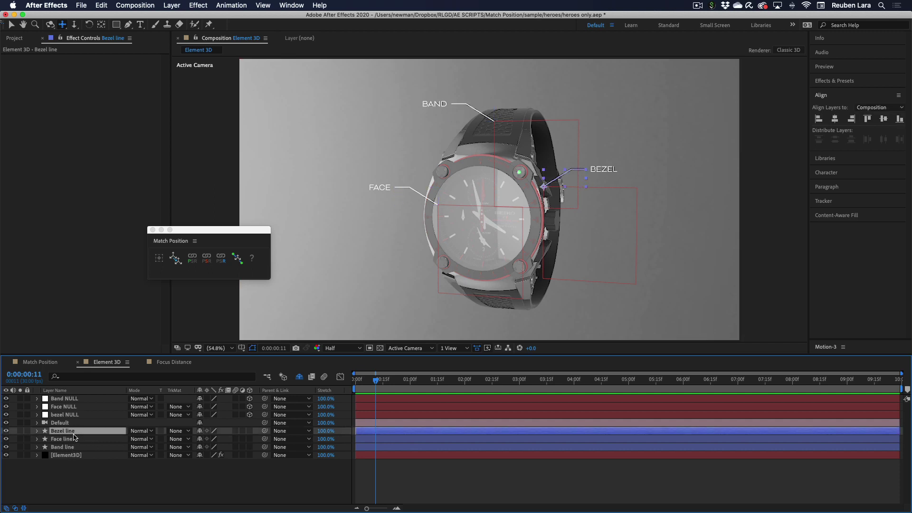
{"action": "left_click", "coordinate": [194, 264]}
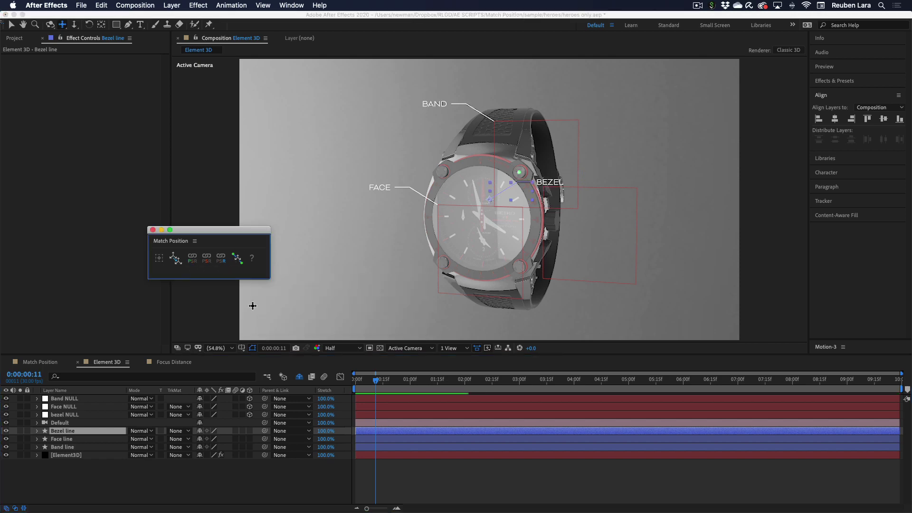
{"action": "left_click_drag", "start_coordinate": [541, 286], "coordinate": [487, 242]}
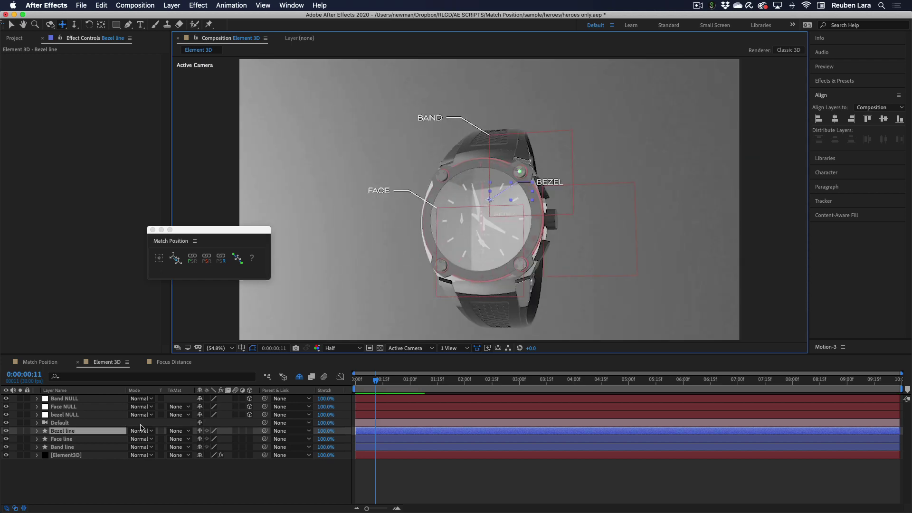
Step: Restore the Bezel line layer's position link to bezel NULL and orbit the camera around the watch to check the callouts
{"action": "left_click", "coordinate": [82, 432]}
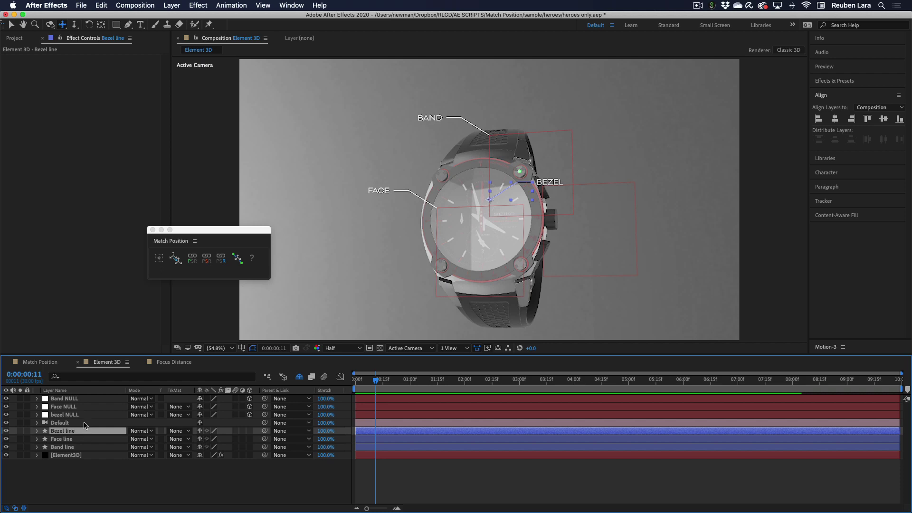
{"action": "left_click", "coordinate": [83, 414], "text": "super"}
{"action": "left_click", "coordinate": [192, 262]}
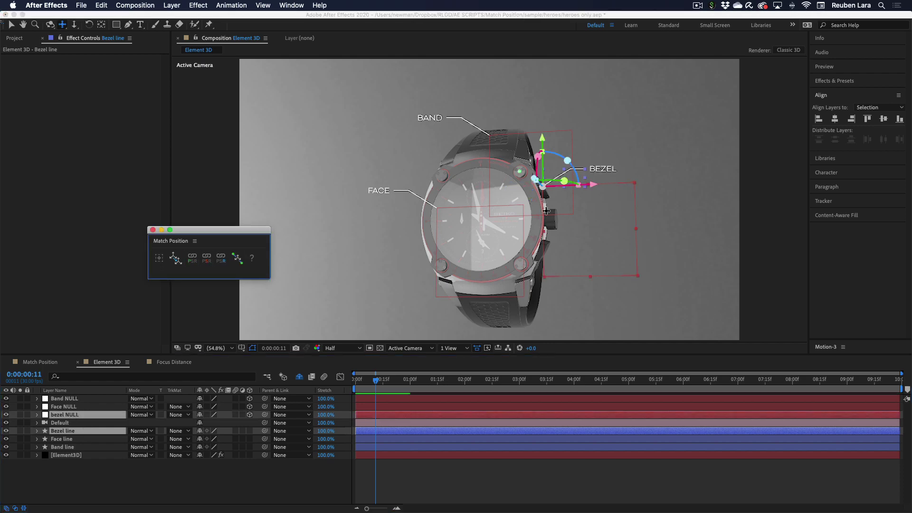
{"action": "left_click_drag", "start_coordinate": [516, 191], "coordinate": [548, 226]}
{"action": "key", "text": "v"}
{"action": "left_click", "coordinate": [535, 237]}
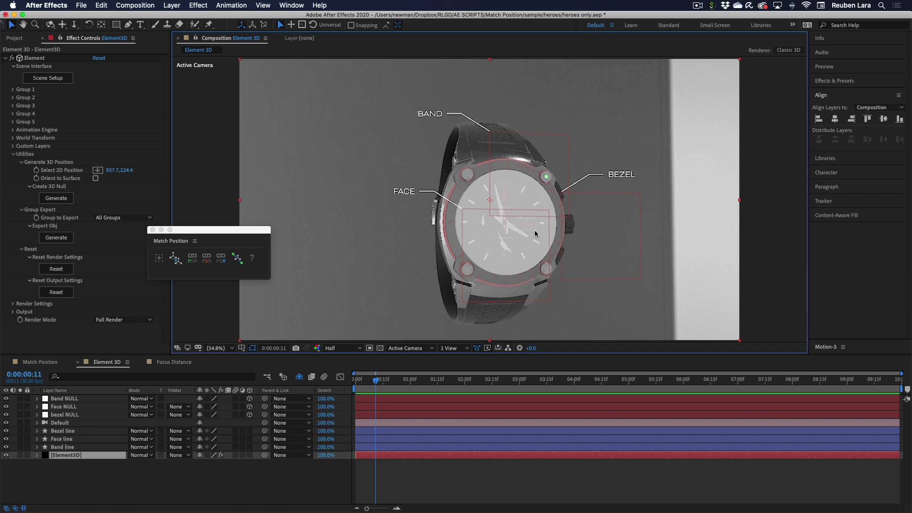
{"action": "left_click_drag", "start_coordinate": [539, 244], "coordinate": [516, 232]}
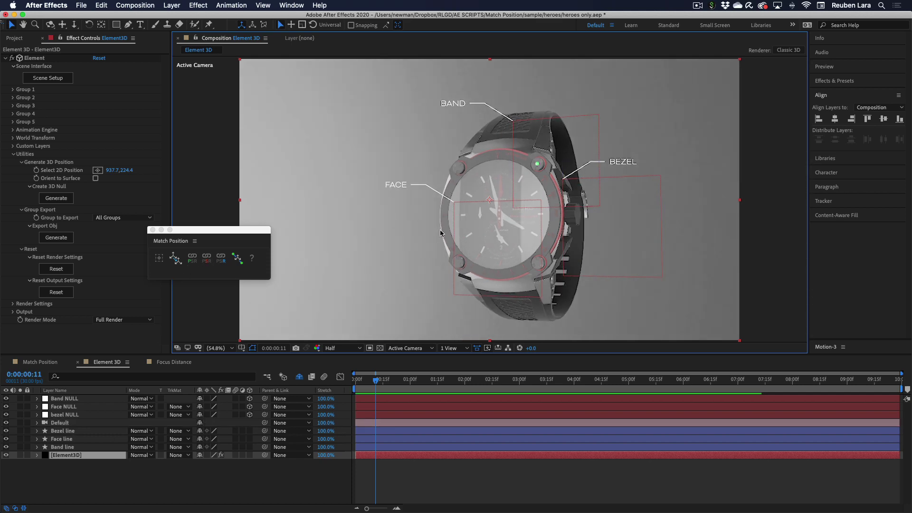
Step: Link both the position and scale of the Face line layer to Face NULL
{"action": "left_click", "coordinate": [70, 442]}
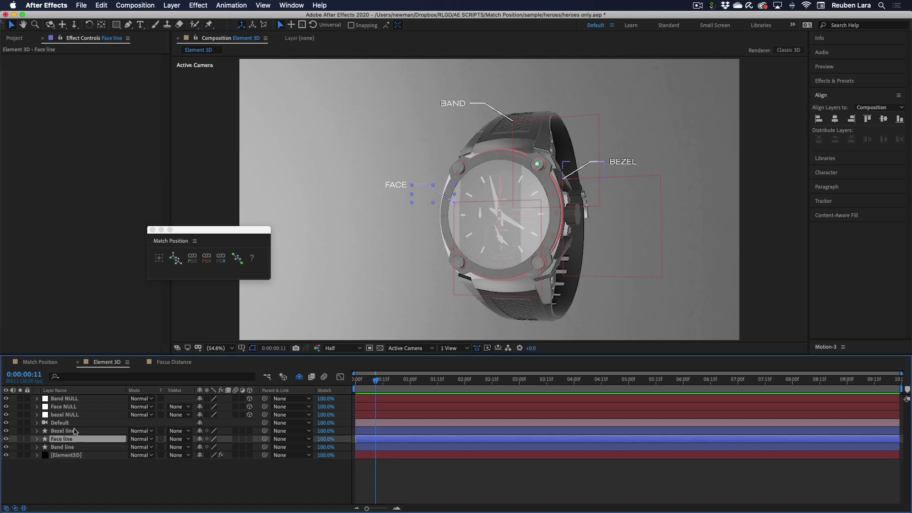
{"action": "left_click", "coordinate": [73, 409], "text": "super"}
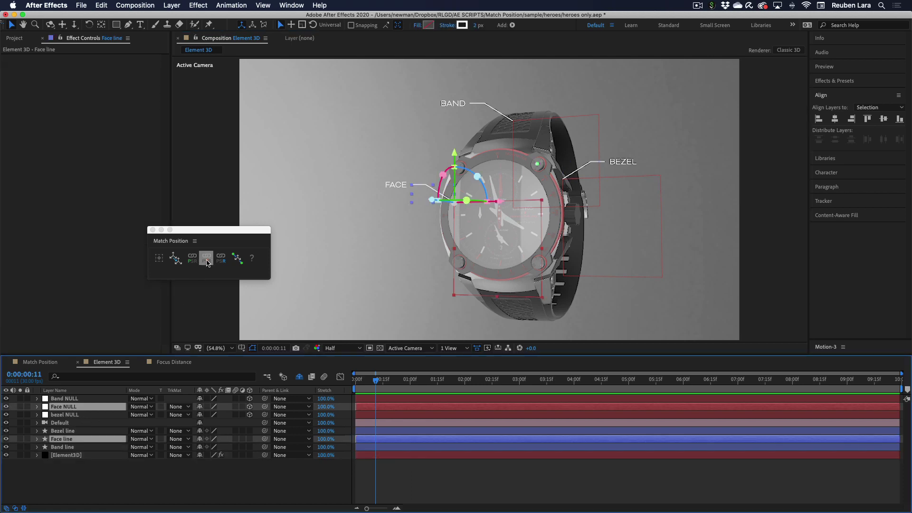
{"action": "left_click", "coordinate": [207, 261]}
{"action": "left_click", "coordinate": [67, 477]}
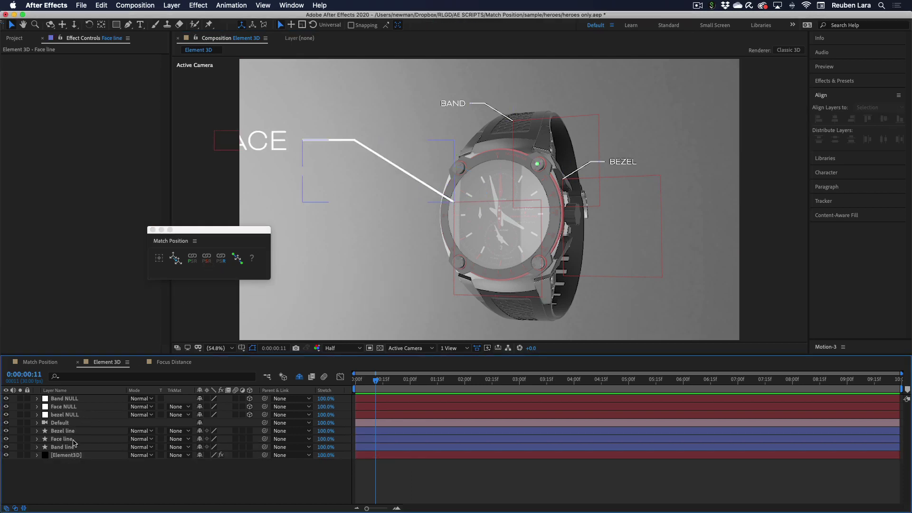
Step: Reveal the Scale property of the Face line layer in the timeline
{"action": "left_click", "coordinate": [73, 440]}
{"action": "key", "text": "s"}
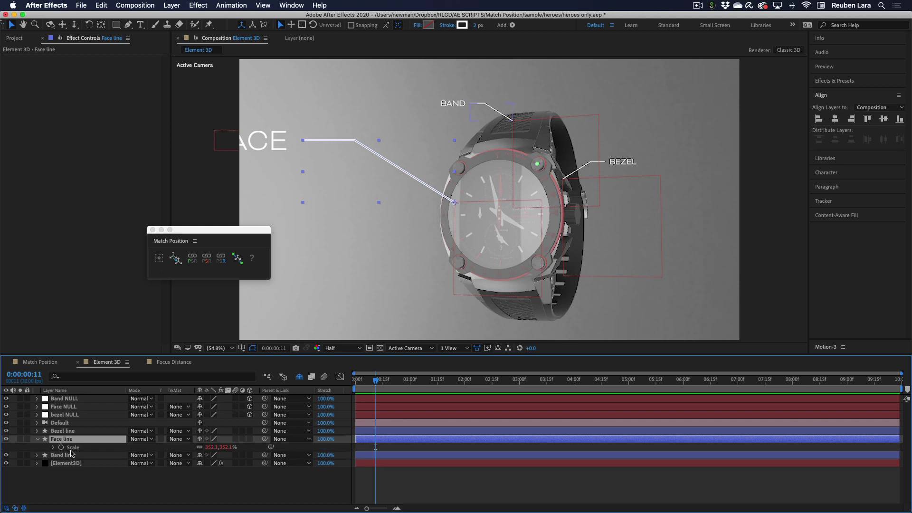
{"action": "key", "text": "p"}
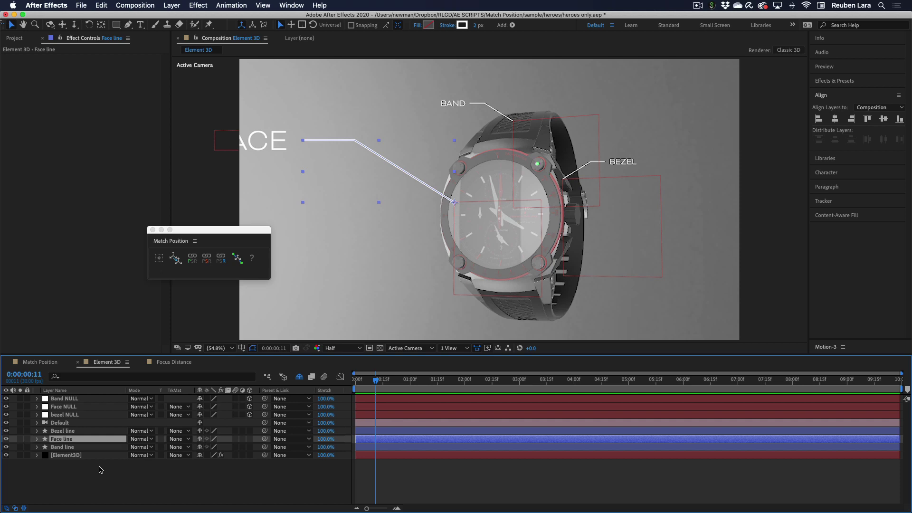
{"action": "key", "text": "s"}
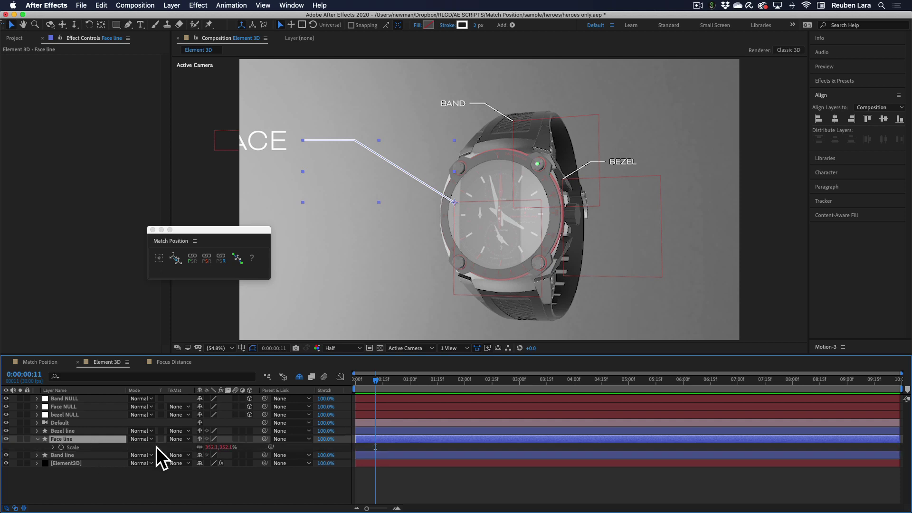
Step: Scale the Face line layer down to about 37% and try to offset its linked position
{"action": "left_click_drag", "start_coordinate": [212, 451], "coordinate": [182, 452]}
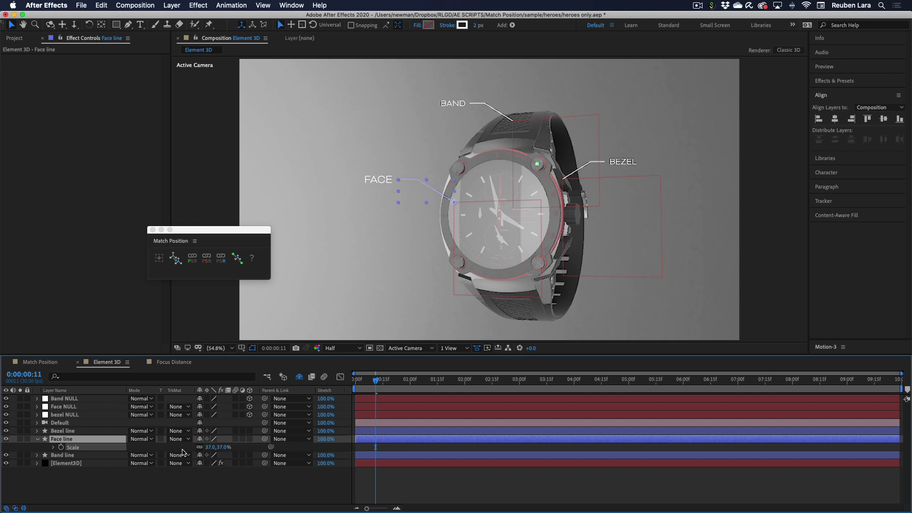
{"action": "key", "text": "p"}
{"action": "left_click_drag", "start_coordinate": [203, 447], "coordinate": [165, 447]}
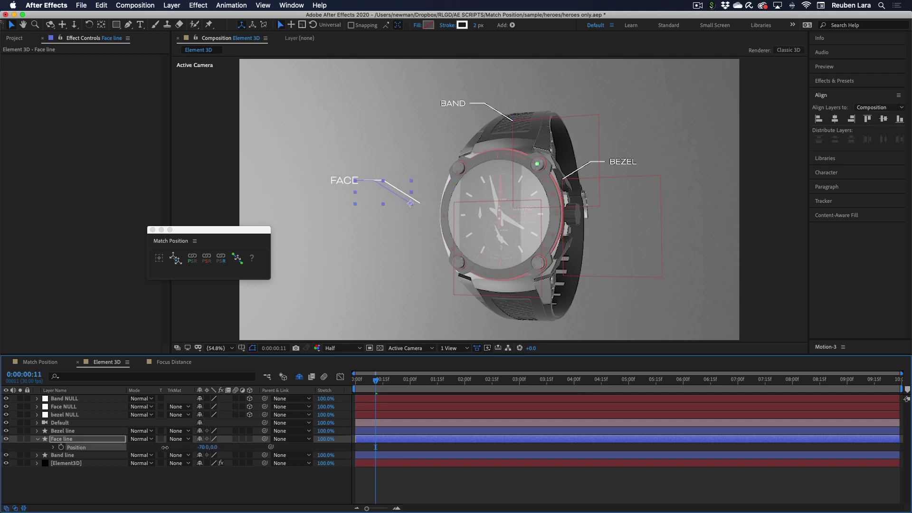
{"action": "left_click", "coordinate": [182, 483]}
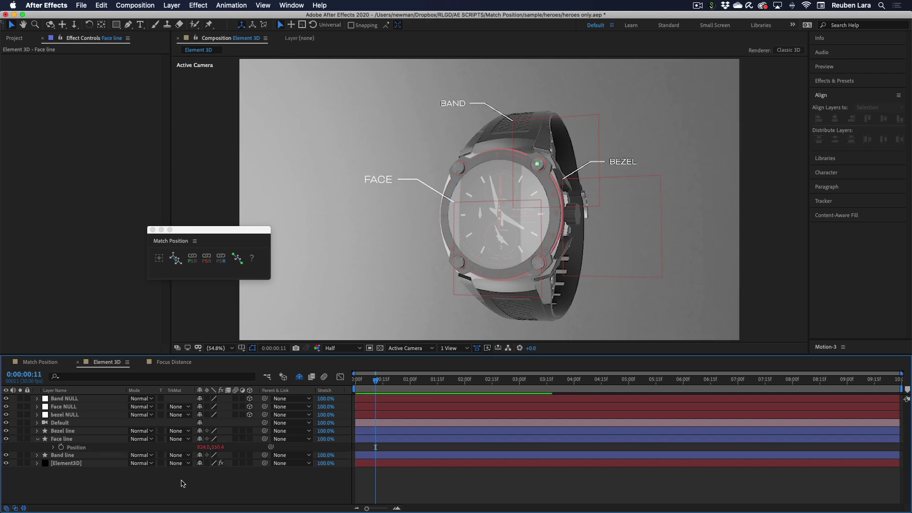
{"action": "left_click_drag", "start_coordinate": [202, 448], "coordinate": [213, 448]}
Step: Orbit the camera to check the FACE callout and set the Face line layer's base scale to 32%
{"action": "key", "text": "s"}
{"action": "key", "text": "c"}
{"action": "left_click_drag", "start_coordinate": [489, 278], "coordinate": [389, 300]}
{"action": "mouse_move", "coordinate": [484, 228]}
{"action": "left_mouse_down"}
{"action": "mouse_move", "coordinate": [453, 231]}
{"action": "mouse_move", "coordinate": [499, 215]}
{"action": "mouse_move", "coordinate": [479, 222]}
{"action": "left_mouse_up"}
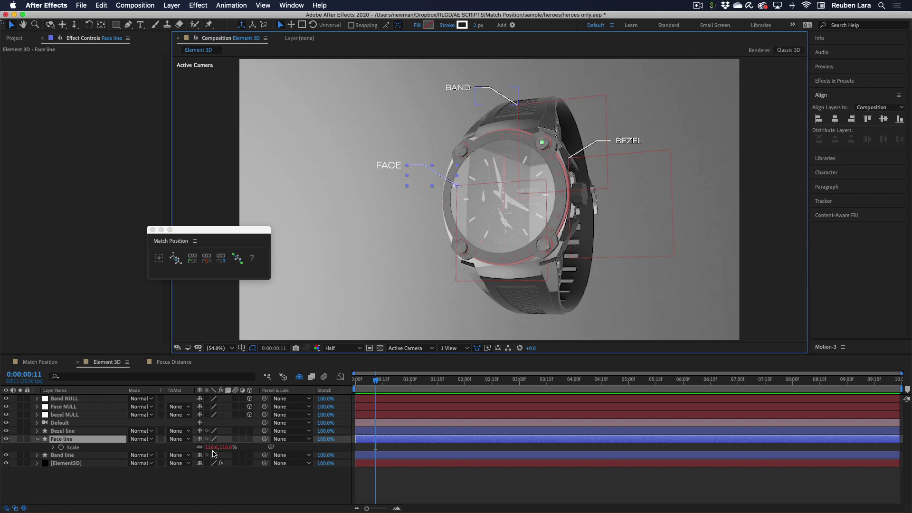
{"action": "left_click", "coordinate": [210, 446]}
{"action": "type", "text": "32"}
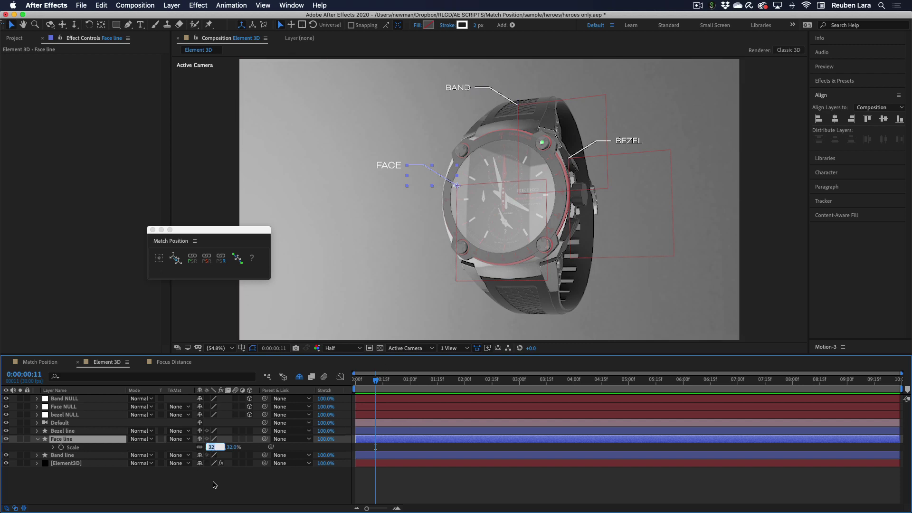
{"action": "left_click", "coordinate": [215, 484]}
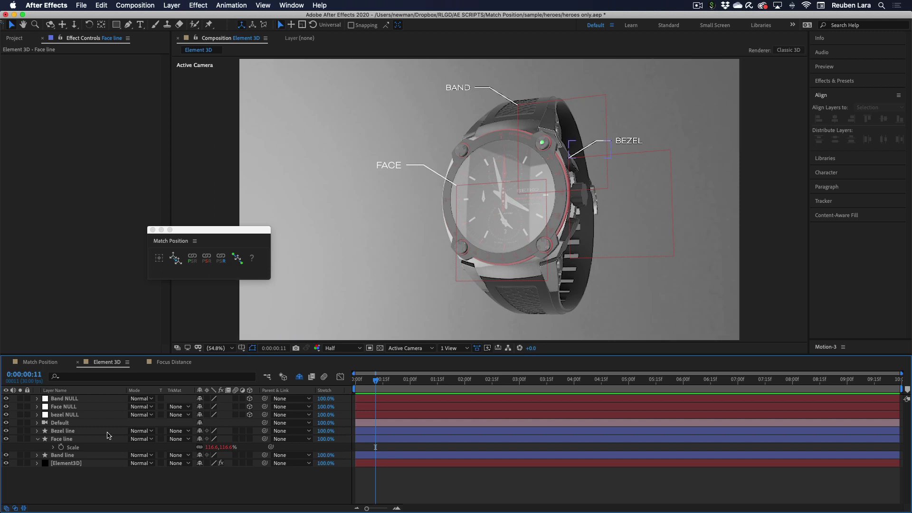
Step: Link both the position and scale of the Band line layer to Band NULL
{"action": "left_click", "coordinate": [70, 456]}
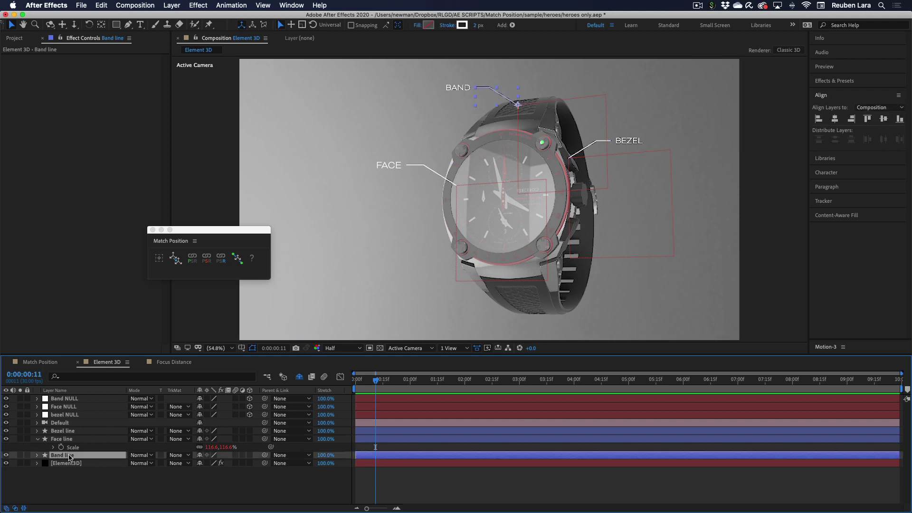
{"action": "left_click", "coordinate": [69, 399], "text": "super"}
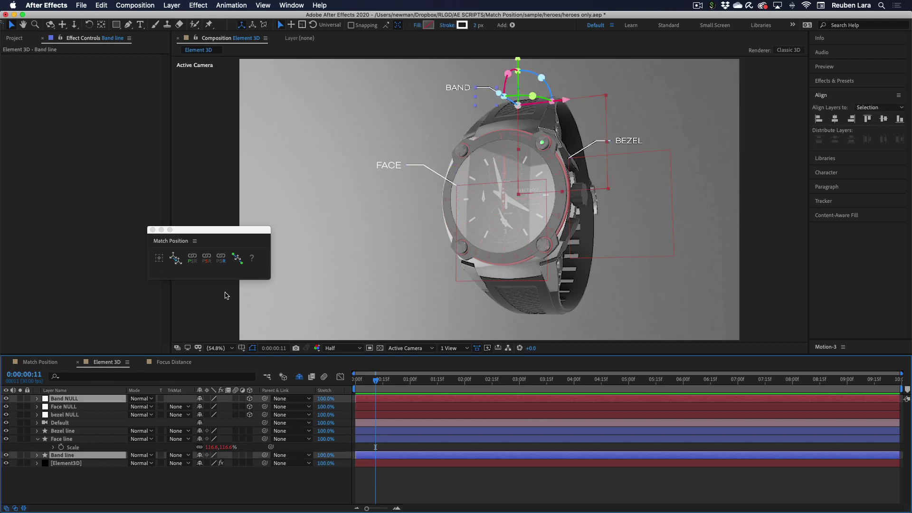
{"action": "left_click", "coordinate": [206, 258]}
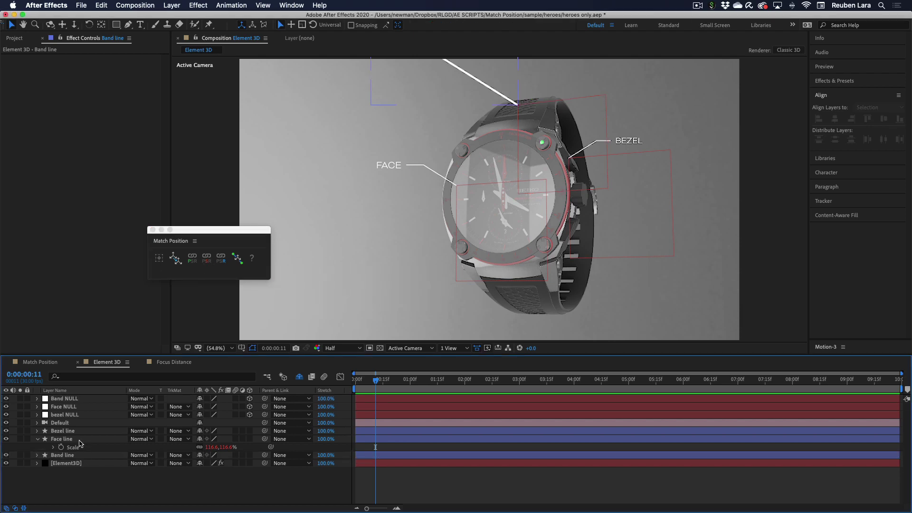
Step: Link both the position and scale of the Bezel line layer to bezel NULL
{"action": "left_click", "coordinate": [71, 432]}
{"action": "left_click", "coordinate": [71, 414], "text": "super"}
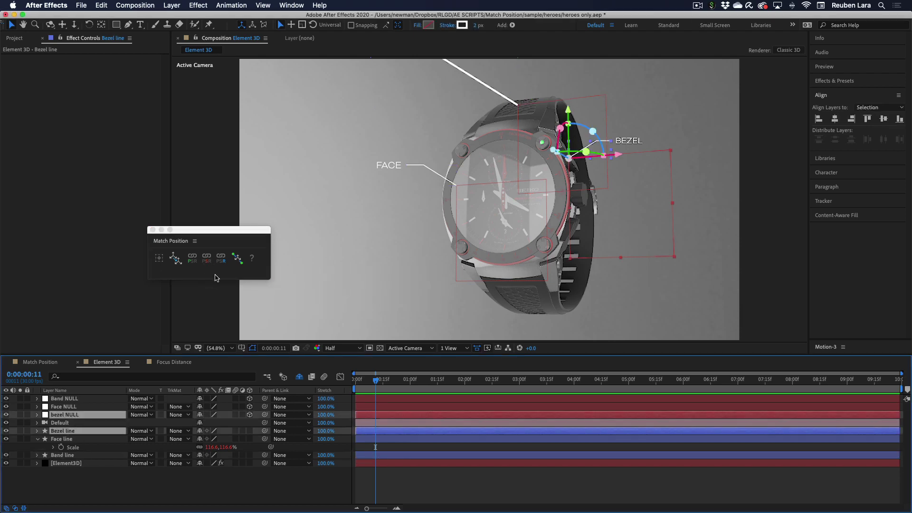
{"action": "left_click", "coordinate": [206, 259]}
Step: Reveal the Scale of the Bezel line and Band line layers and set the Band line's base scale to 32%
{"action": "left_click", "coordinate": [63, 431]}
{"action": "left_click", "coordinate": [69, 455], "text": "super"}
{"action": "key", "text": "s"}
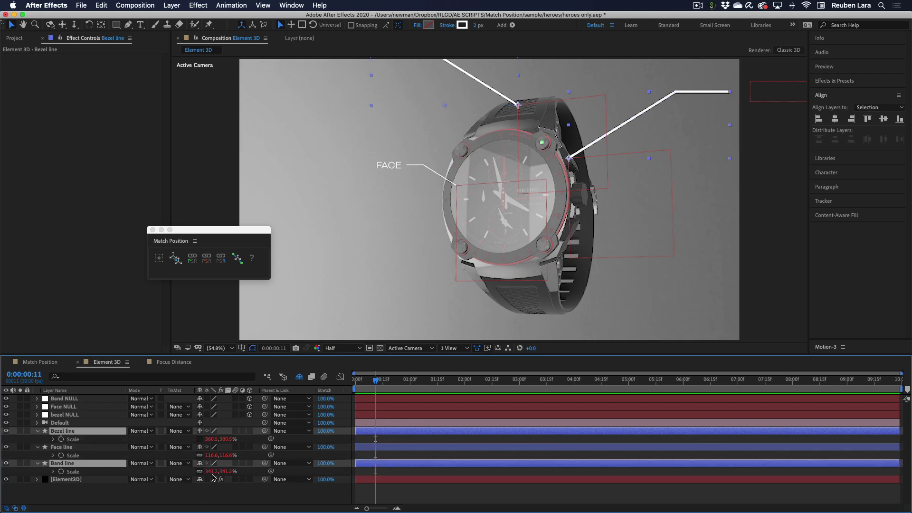
{"action": "left_click", "coordinate": [211, 455]}
{"action": "type", "text": "32"}
{"action": "left_click", "coordinate": [220, 500]}
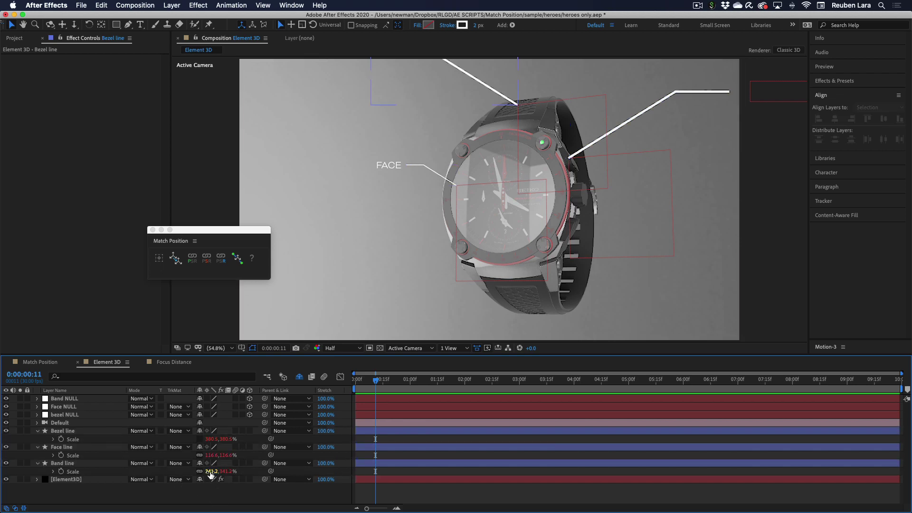
{"action": "left_click", "coordinate": [210, 471]}
{"action": "type", "text": "32"}
{"action": "key", "text": "Return"}
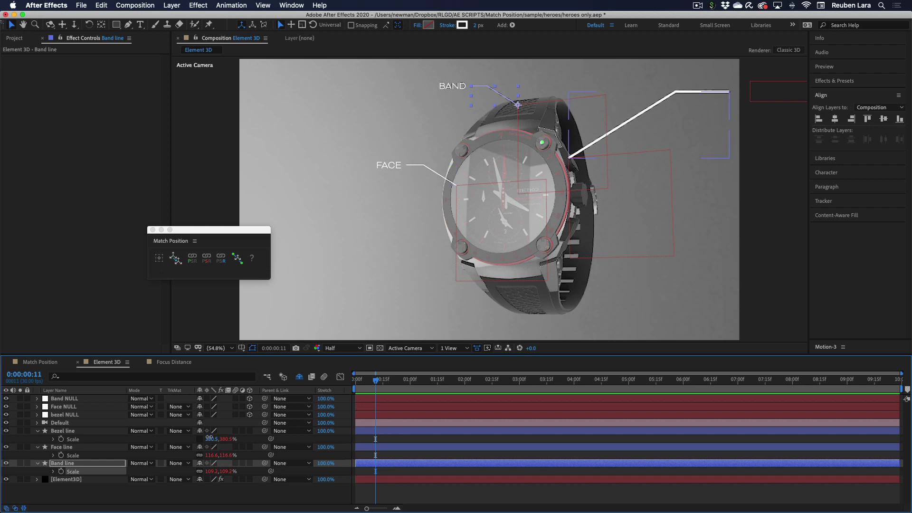
{"action": "left_click", "coordinate": [211, 439]}
{"action": "type", "text": "121.8"}
{"action": "key", "text": "Return"}
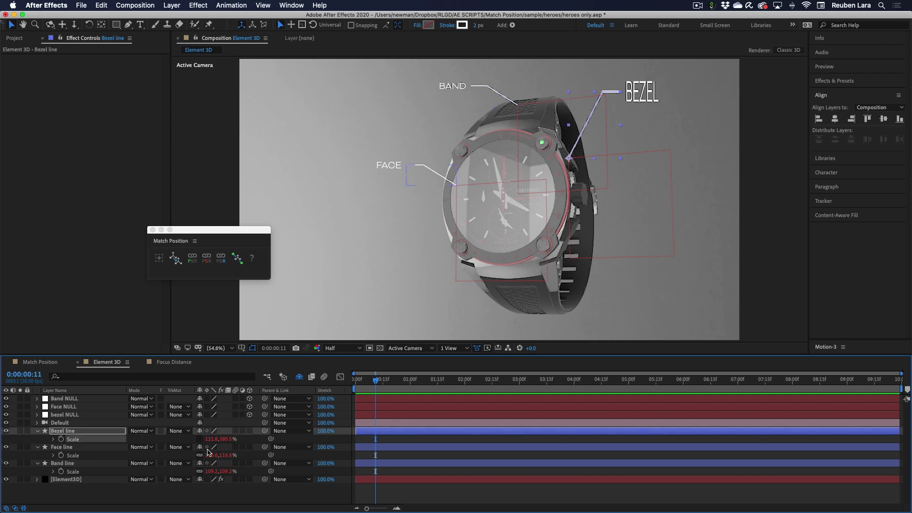
{"action": "key", "text": "super+z"}
Step: Set the Bezel line layer's scale to 32% with constrained proportions and move the camera to check all callouts
{"action": "left_click", "coordinate": [199, 439]}
{"action": "left_click", "coordinate": [211, 439]}
{"action": "type", "text": "32"}
{"action": "key", "text": "Return"}
{"action": "left_click", "coordinate": [736, 237]}
{"action": "mouse_move", "coordinate": [511, 187]}
{"action": "left_mouse_down"}
{"action": "mouse_move", "coordinate": [538, 184]}
{"action": "mouse_move", "coordinate": [474, 186]}
{"action": "mouse_move", "coordinate": [504, 186]}
{"action": "mouse_move", "coordinate": [504, 177]}
{"action": "mouse_move", "coordinate": [487, 207]}
{"action": "mouse_move", "coordinate": [532, 181]}
{"action": "mouse_move", "coordinate": [487, 180]}
{"action": "mouse_move", "coordinate": [509, 192]}
{"action": "mouse_move", "coordinate": [474, 183]}
{"action": "mouse_move", "coordinate": [576, 190]}
{"action": "mouse_move", "coordinate": [523, 187]}
{"action": "left_mouse_up"}
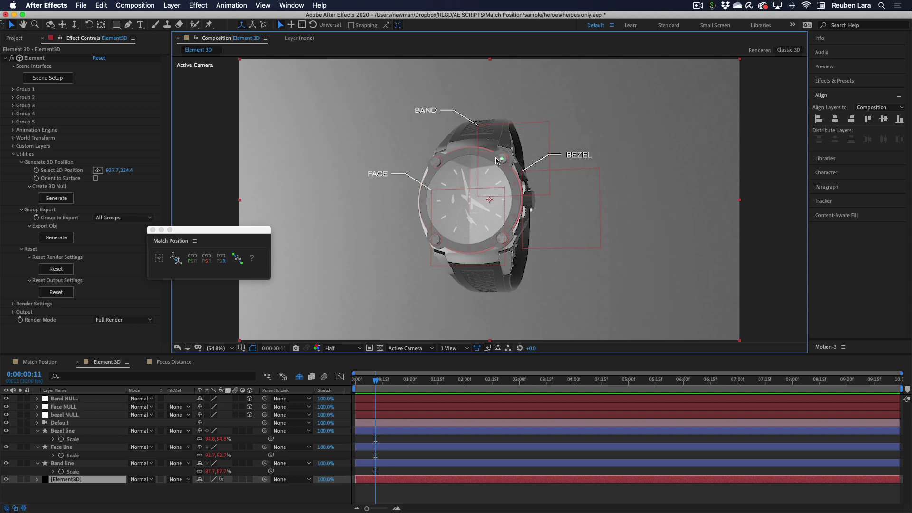
Step: Generate an Element 3D null at the green light on the watch's bezel and rename it LIGHT
{"action": "left_click", "coordinate": [88, 482]}
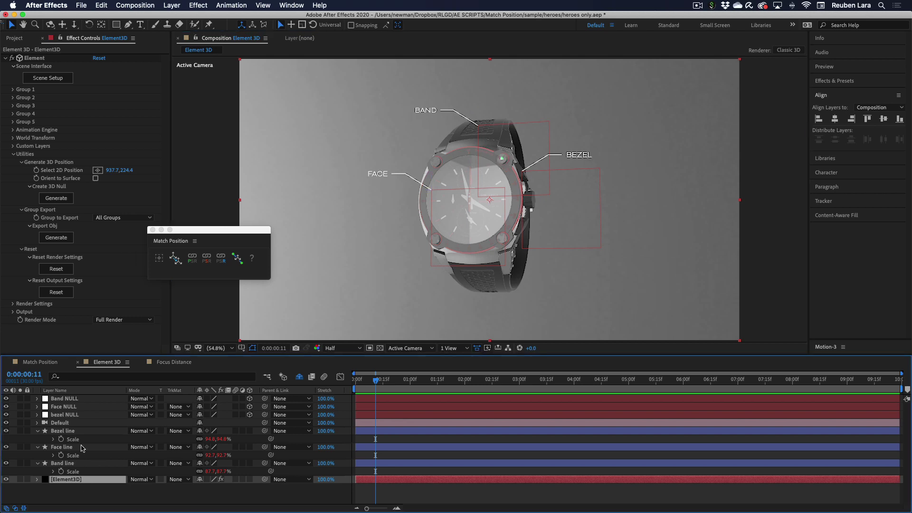
{"action": "left_click", "coordinate": [97, 170]}
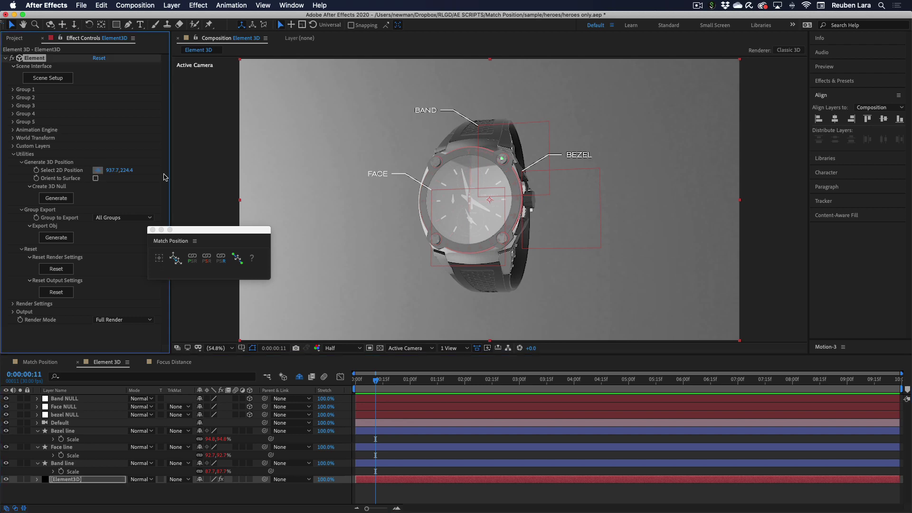
{"action": "left_click", "coordinate": [501, 158]}
{"action": "left_click", "coordinate": [56, 198]}
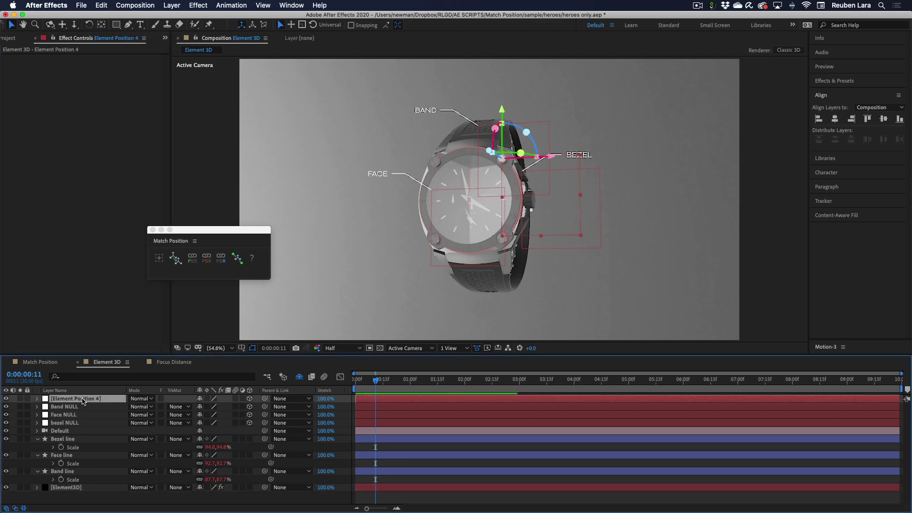
{"action": "key", "text": "Return"}
{"action": "type", "text": "LIGHT"}
{"action": "key", "text": "Return"}
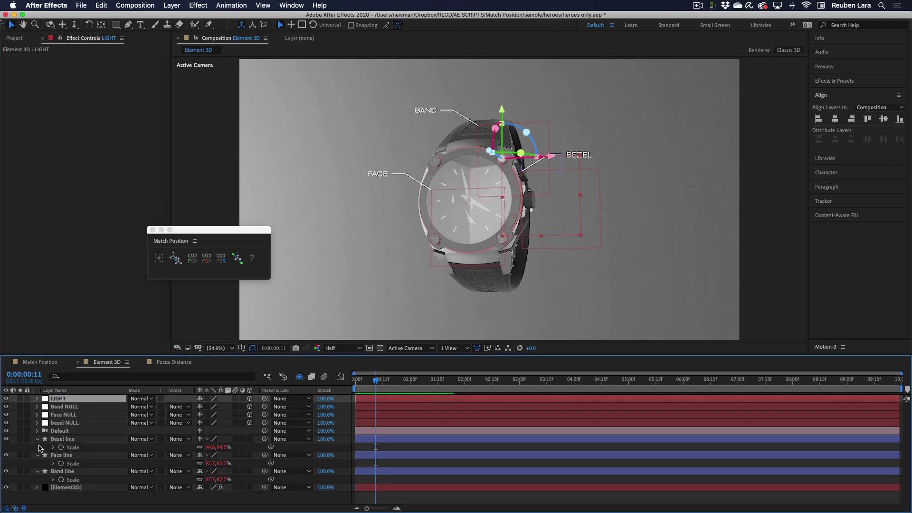
Step: Collapse the revealed properties of all layers in the timeline and clear the layer selection
{"action": "key", "text": "ctrl+a"}
{"action": "left_click", "coordinate": [38, 439]}
{"action": "left_click", "coordinate": [119, 484]}
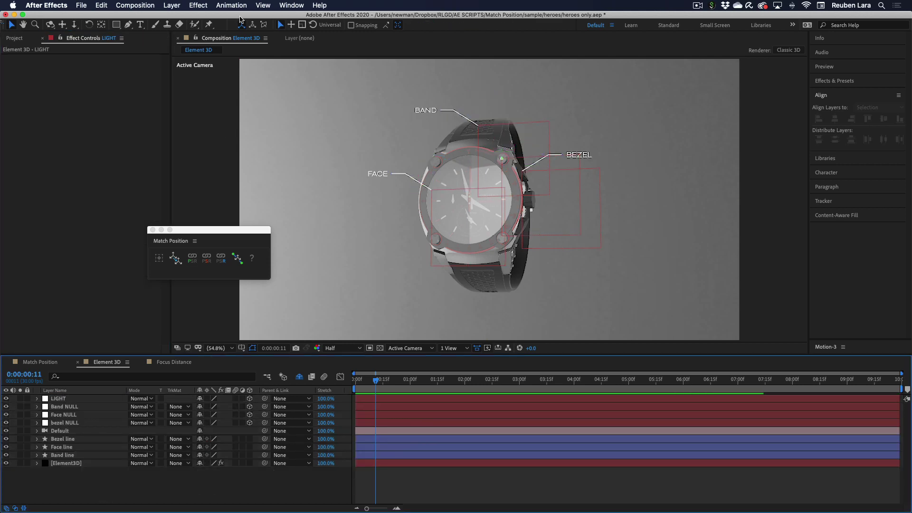
Step: Add a new solid layer to the Element 3D composition with the default solid settings
{"action": "left_click", "coordinate": [183, 7]}
{"action": "mouse_move", "coordinate": [174, 19]}
{"action": "left_click", "coordinate": [285, 32]}
{"action": "key", "text": "Return"}
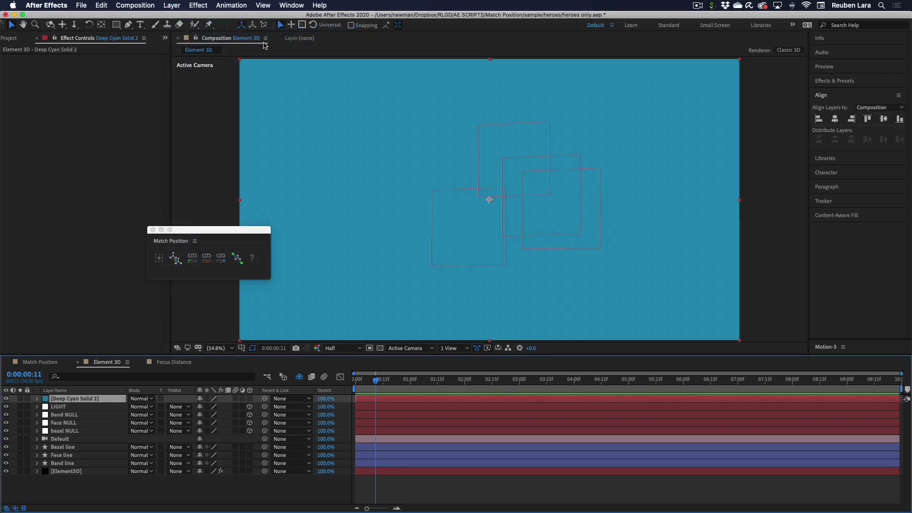
Step: Apply the Radio Waves effect to the new solid and preview the animation from the first frame
{"action": "key", "text": "ctrl+space"}
{"action": "type", "text": "radio"}
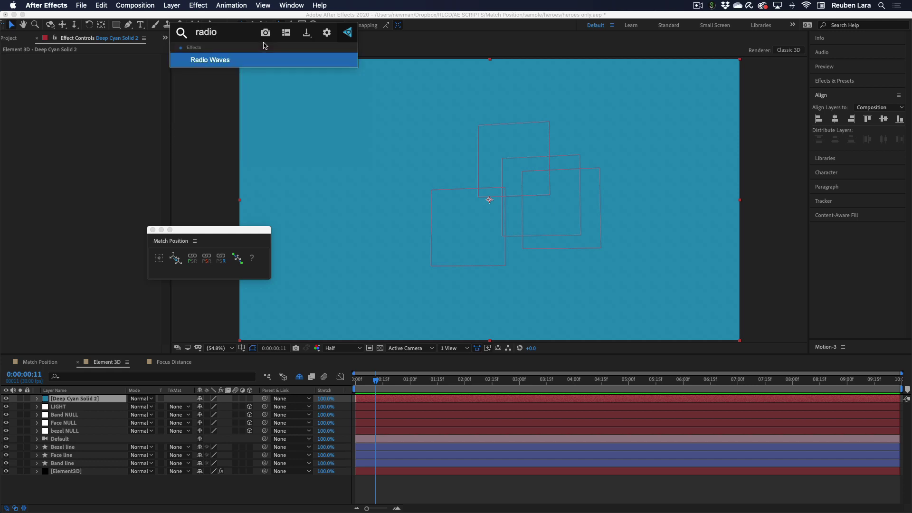
{"action": "key", "text": "Return"}
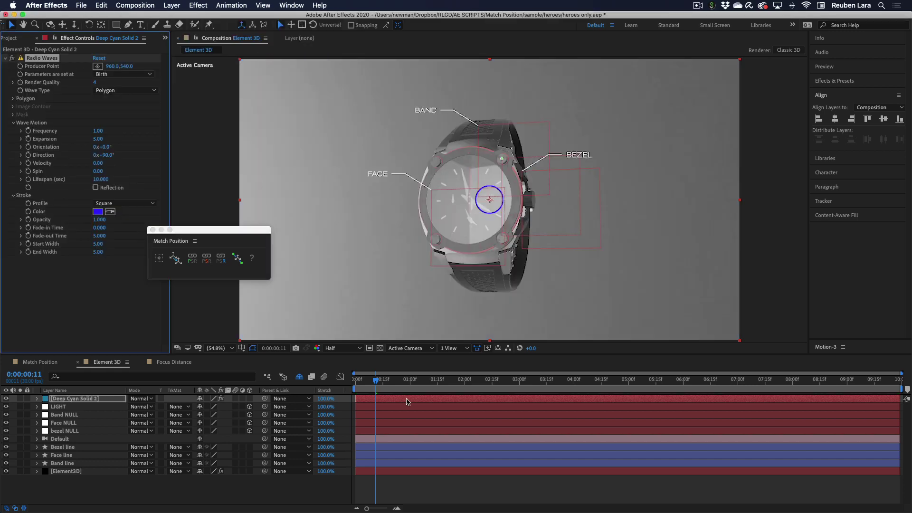
{"action": "left_click_drag", "start_coordinate": [376, 380], "coordinate": [345, 380]}
{"action": "key", "text": "space"}
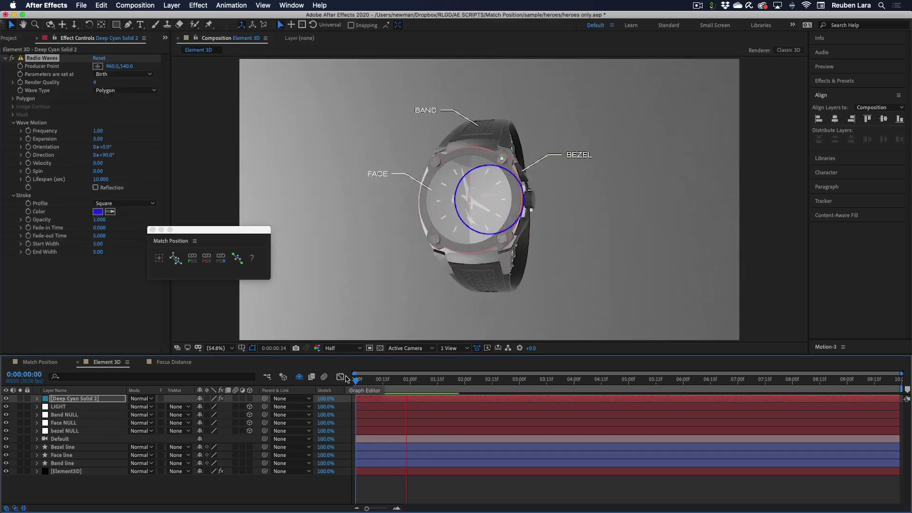
{"action": "key", "text": "space"}
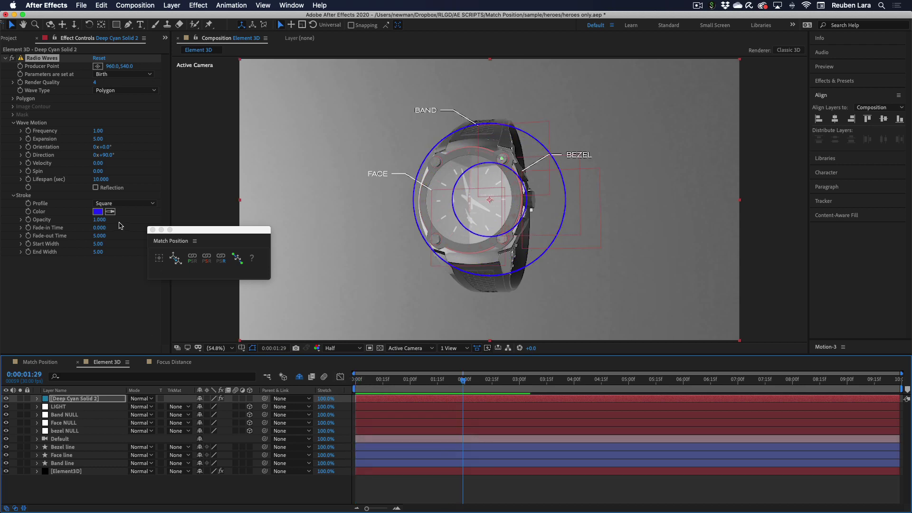
Step: Sample the bezel light's green as the Radio Waves stroke color and set the solid's blending mode to Add
{"action": "left_click", "coordinate": [98, 212]}
{"action": "left_click", "coordinate": [428, 239]}
{"action": "left_click", "coordinate": [383, 193]}
{"action": "left_click", "coordinate": [499, 157]}
{"action": "left_click", "coordinate": [145, 400]}
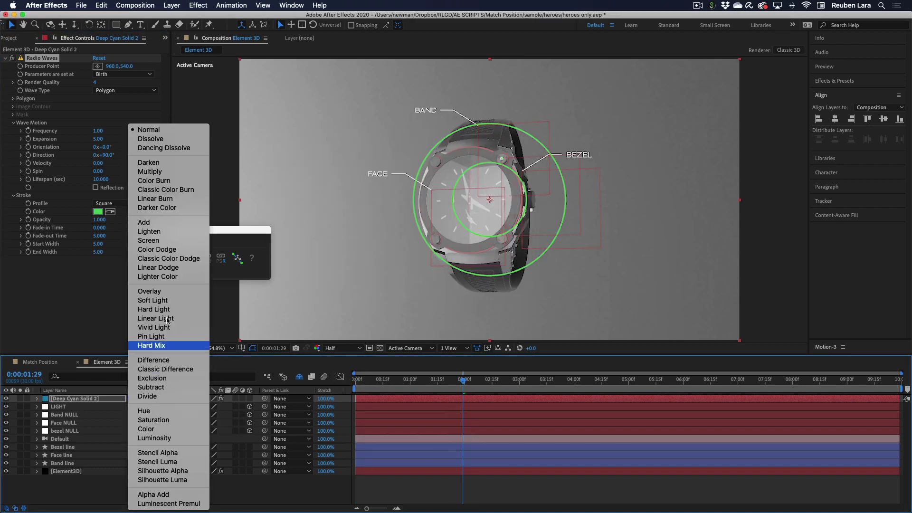
{"action": "key", "text": "Return"}
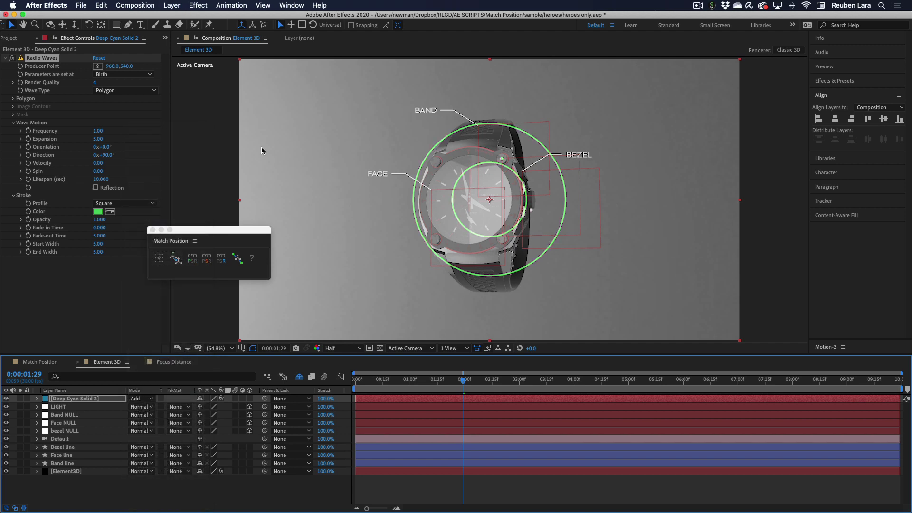
Step: Set the Radio Waves parameters to be evaluated at Each Frame and preview the waves
{"action": "left_click", "coordinate": [123, 74]}
{"action": "left_click", "coordinate": [119, 89]}
{"action": "key", "text": "space"}
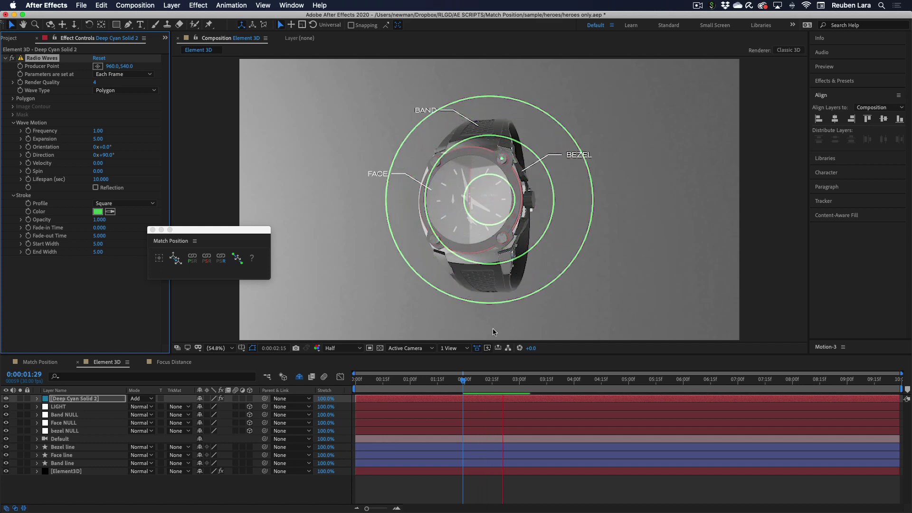
{"action": "left_click", "coordinate": [403, 380]}
{"action": "left_click_drag", "start_coordinate": [403, 383], "coordinate": [494, 381]}
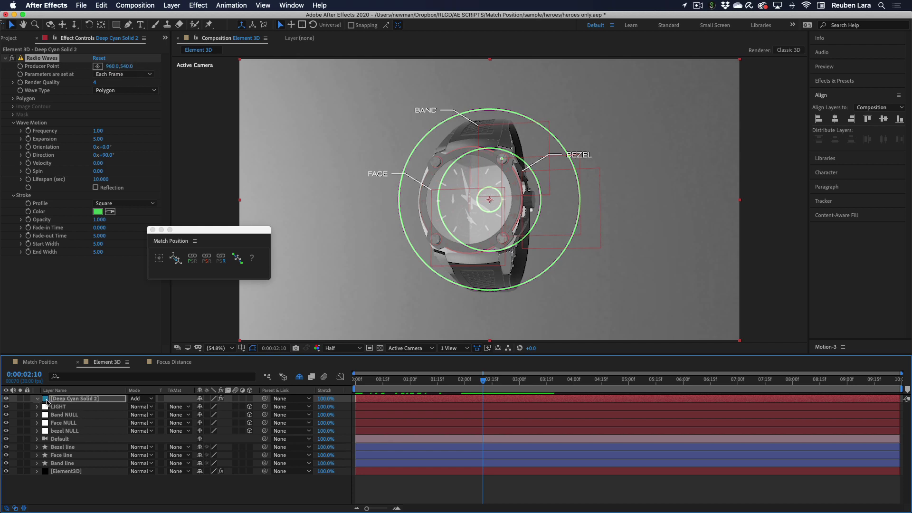
Step: Link the Producer Point of the solid's Radio Waves effect to the LIGHT null's position
{"action": "left_click", "coordinate": [36, 400]}
{"action": "left_click", "coordinate": [45, 407]}
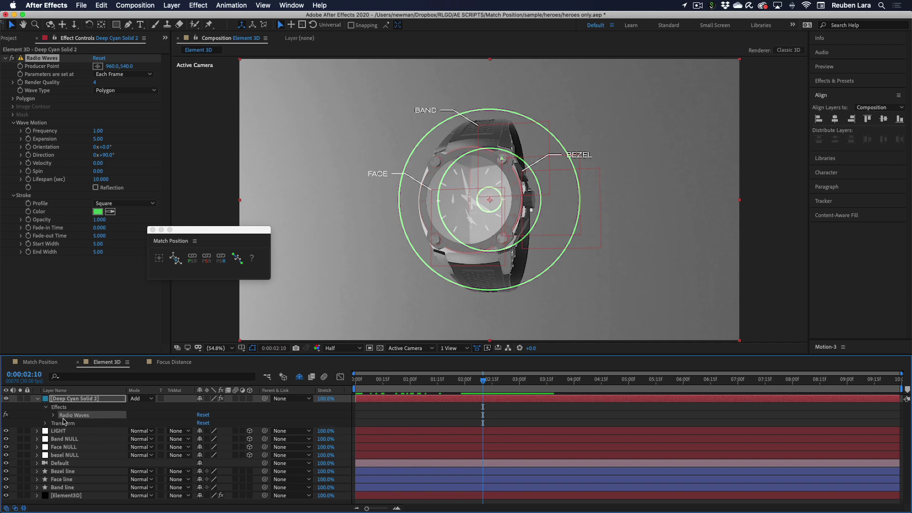
{"action": "left_click", "coordinate": [53, 414]}
{"action": "left_click", "coordinate": [103, 424]}
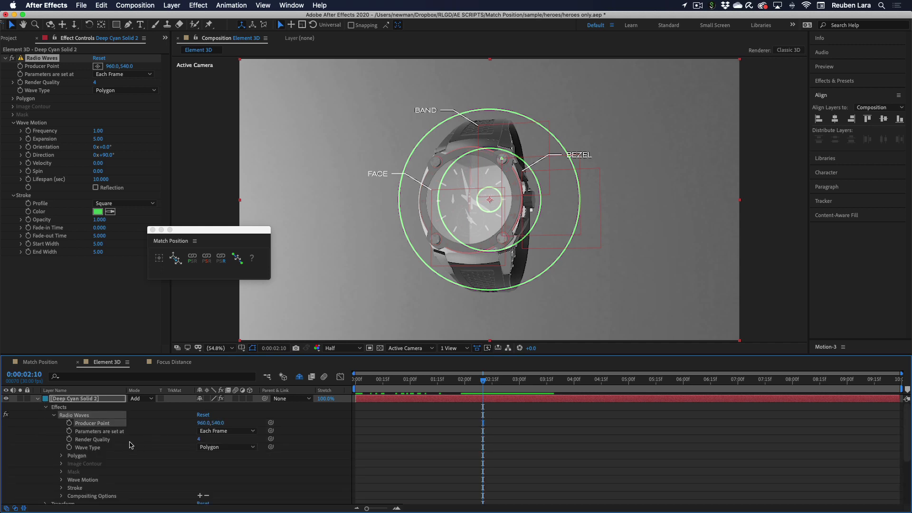
{"action": "scroll", "coordinate": [143, 446], "scroll_direction": "down", "scroll_amount": 5}
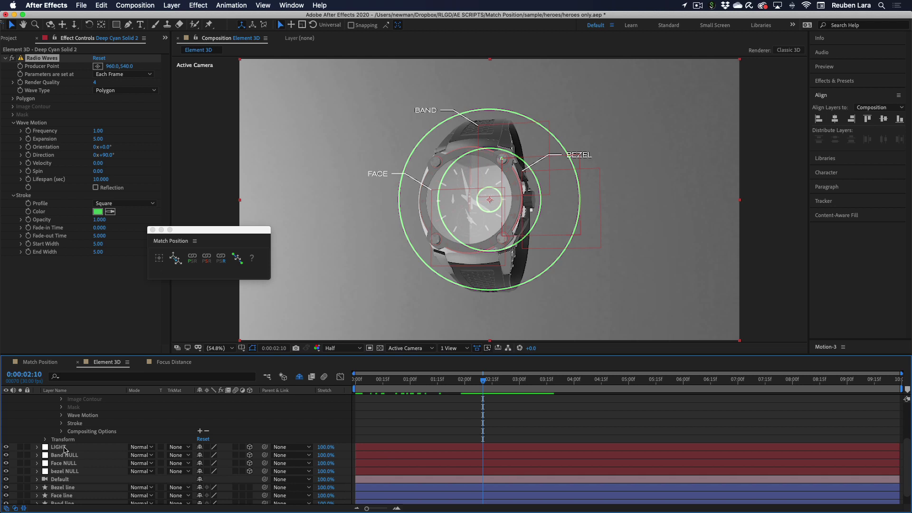
{"action": "left_click", "coordinate": [65, 449]}
{"action": "left_click", "coordinate": [175, 258]}
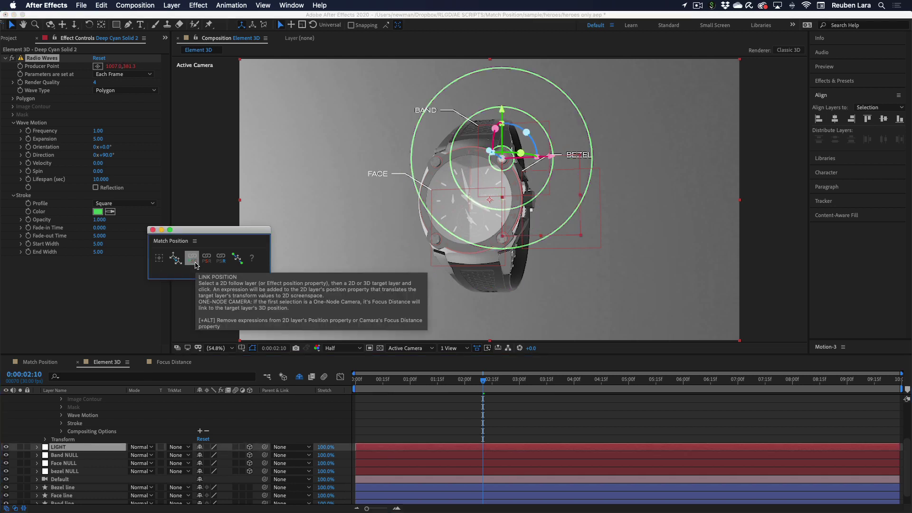
Step: Preview the waves from the first frame and orbit the camera to check that they follow the LIGHT null
{"action": "left_click", "coordinate": [385, 379]}
{"action": "left_click_drag", "start_coordinate": [368, 383], "coordinate": [356, 383]}
{"action": "key", "text": "space"}
{"action": "left_click", "coordinate": [519, 239]}
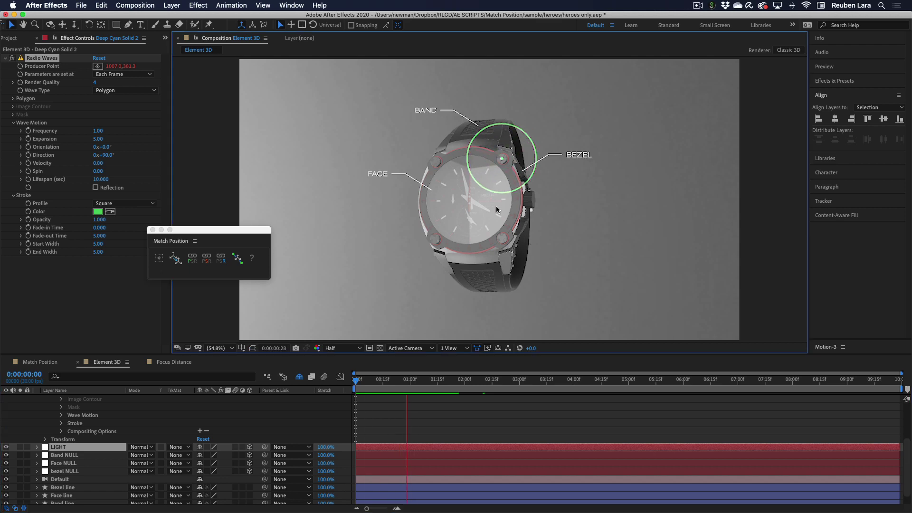
{"action": "key", "text": "space"}
{"action": "left_click_drag", "start_coordinate": [486, 194], "coordinate": [429, 237]}
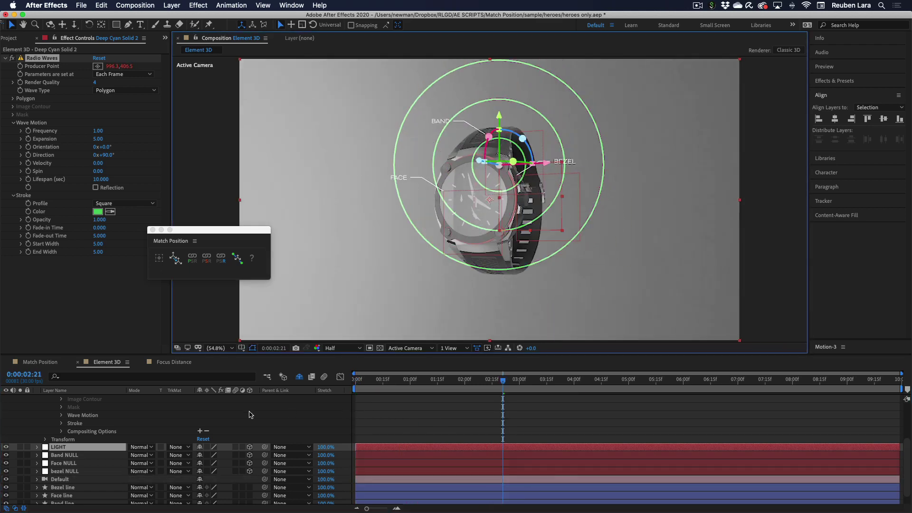
Step: Reveal the Default camera's Position, Orientation and rotation properties at the first frame
{"action": "scroll", "coordinate": [401, 424], "scroll_direction": "up", "scroll_amount": 5}
{"action": "left_click", "coordinate": [38, 399]}
{"action": "left_click", "coordinate": [60, 438]}
{"action": "key", "text": "p"}
{"action": "key", "text": "Home"}
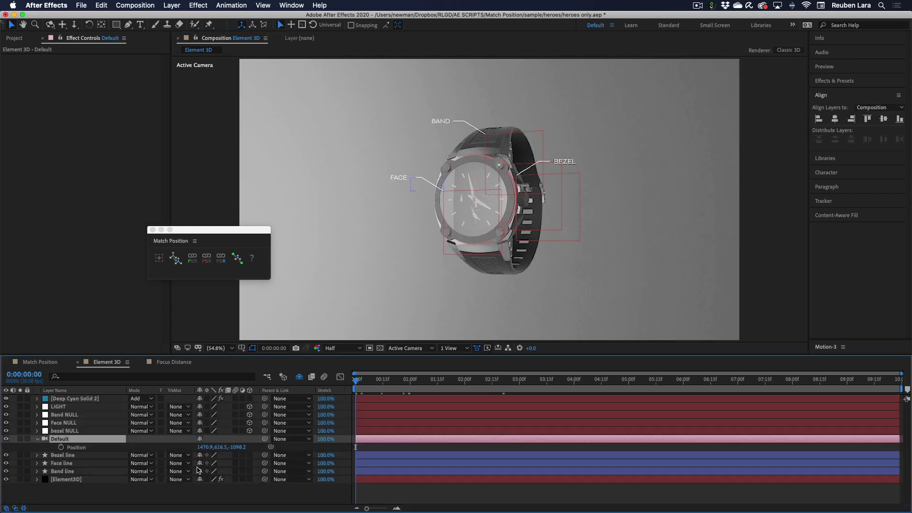
{"action": "key", "text": "shift+r"}
Step: Animate the Default camera moving around the watch with position keyframes at the start and about 5 seconds, preview it and collapse the layer
{"action": "left_click_drag", "start_coordinate": [455, 203], "coordinate": [536, 204]}
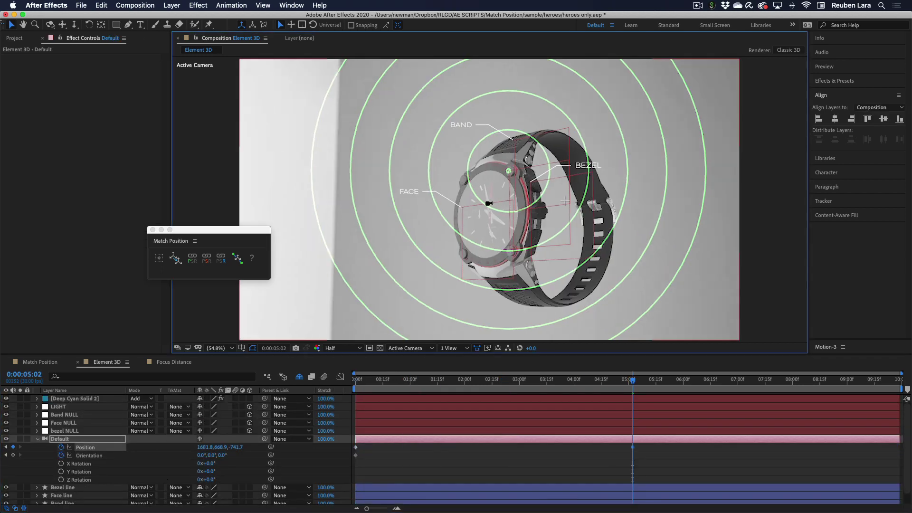
{"action": "mouse_move", "coordinate": [480, 210]}
{"action": "left_mouse_down"}
{"action": "mouse_move", "coordinate": [521, 221]}
{"action": "mouse_move", "coordinate": [489, 215]}
{"action": "left_mouse_up"}
{"action": "key", "text": "2"}
{"action": "left_click_drag", "start_coordinate": [639, 444], "coordinate": [352, 457]}
{"action": "left_click_drag", "start_coordinate": [853, 339], "coordinate": [853, 197]}
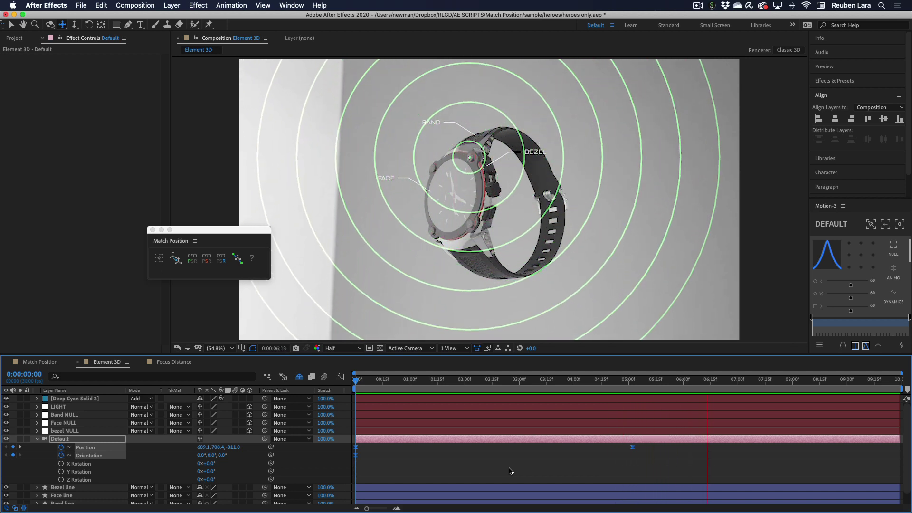
{"action": "key", "text": "space"}
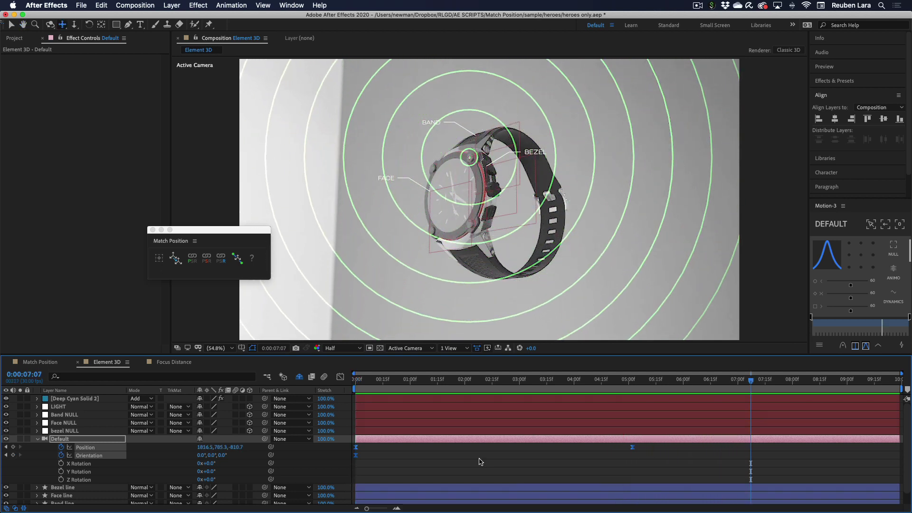
{"action": "left_click", "coordinate": [40, 441]}
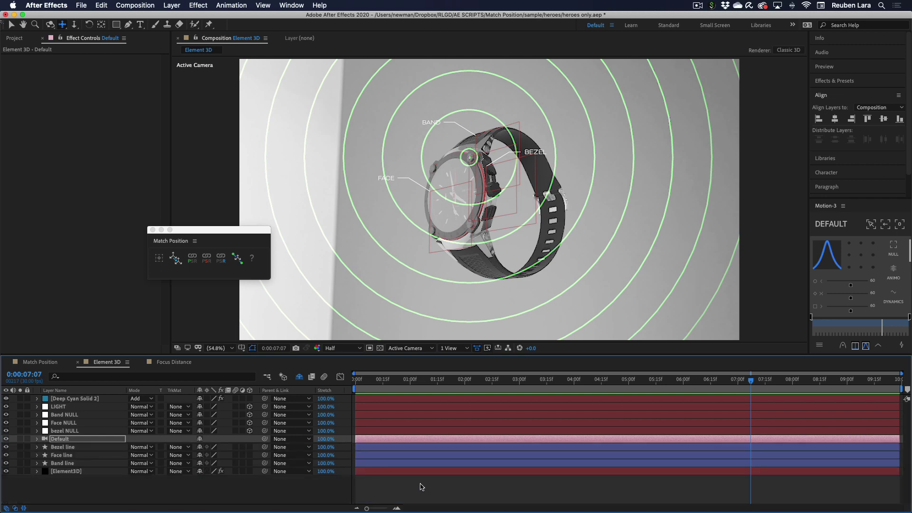
{"action": "left_click", "coordinate": [397, 490]}
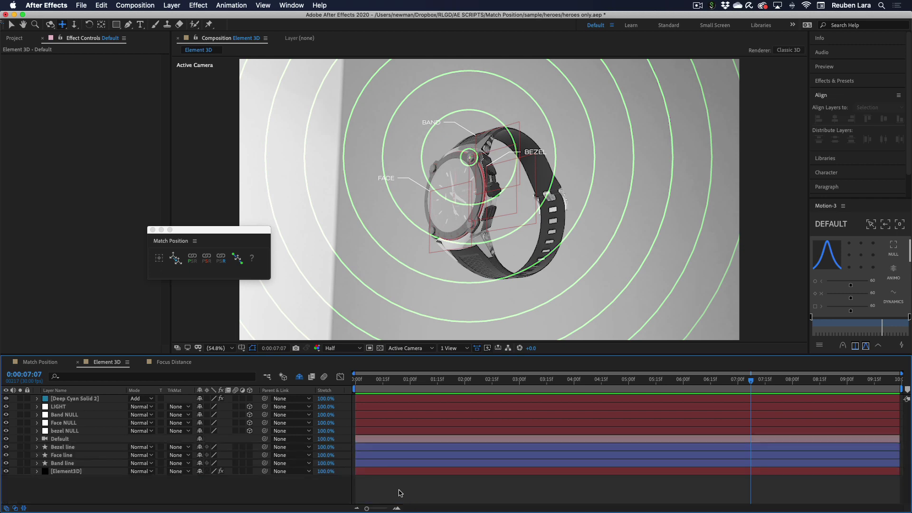
Step: Create a group null for Group 1 from the Element effect's Group Utilities on the Element3D layer
{"action": "left_click", "coordinate": [72, 471]}
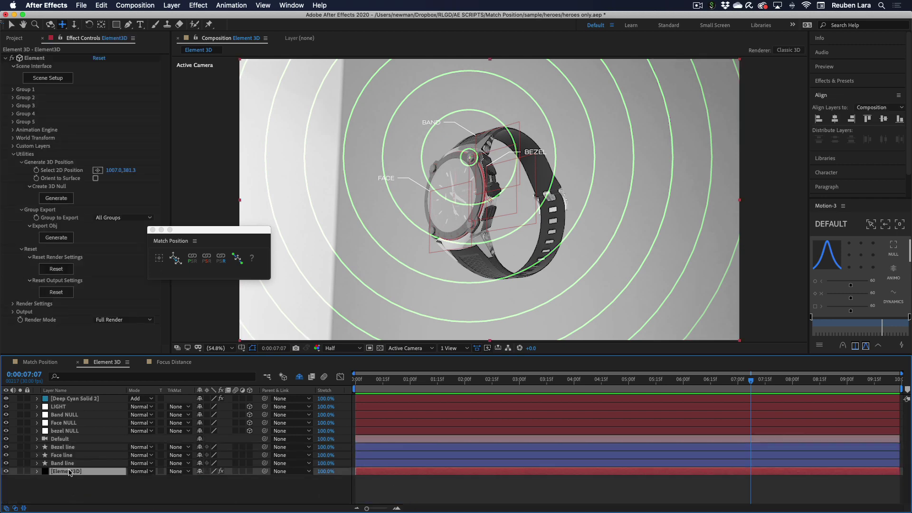
{"action": "left_click", "coordinate": [14, 154]}
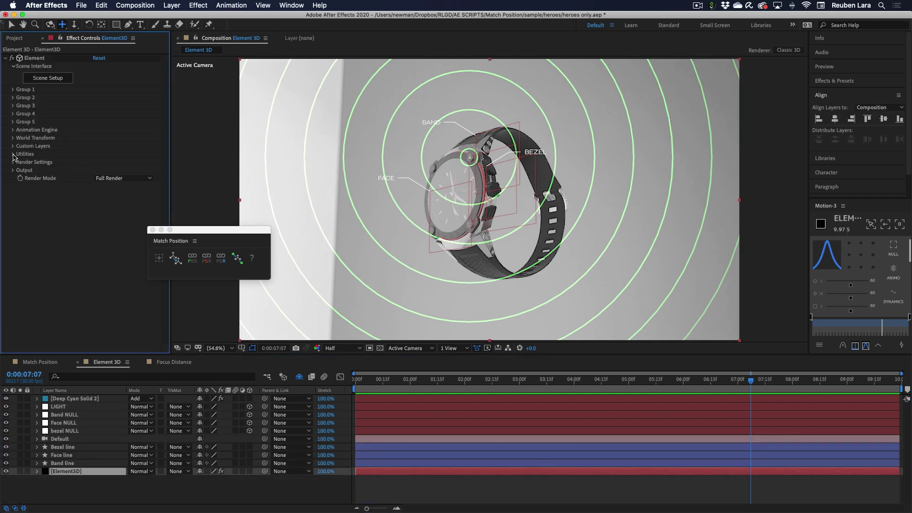
{"action": "left_click", "coordinate": [14, 90]}
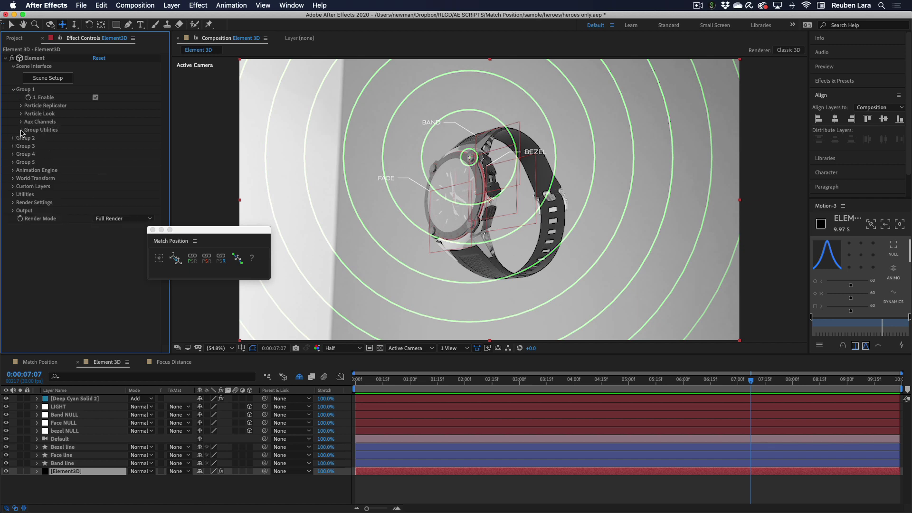
{"action": "left_click", "coordinate": [22, 130]}
{"action": "left_click", "coordinate": [29, 146]}
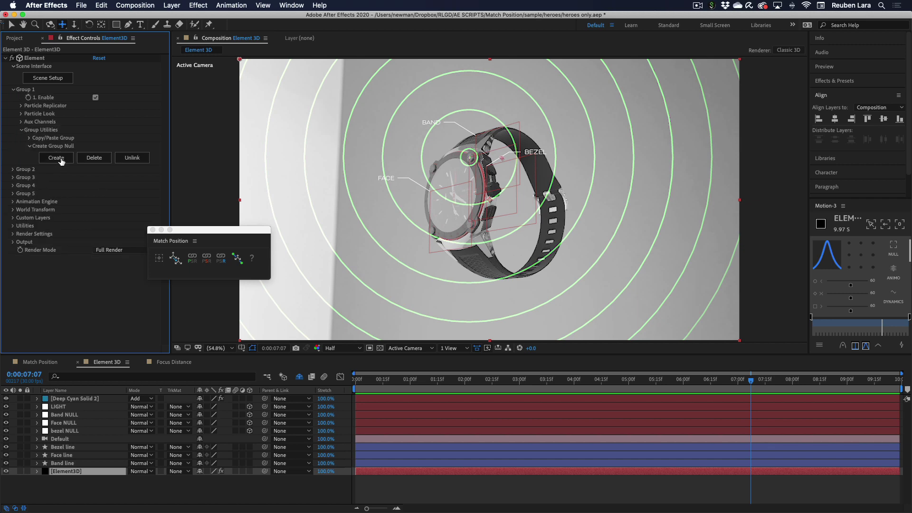
{"action": "left_click", "coordinate": [60, 159]}
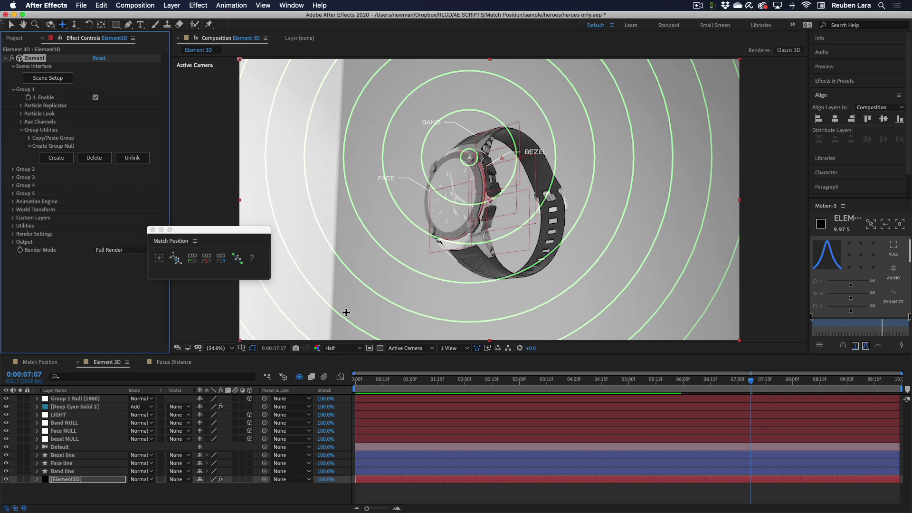
Step: Rename the new Group 1 null as WATCH and deselect it
{"action": "left_click", "coordinate": [88, 401]}
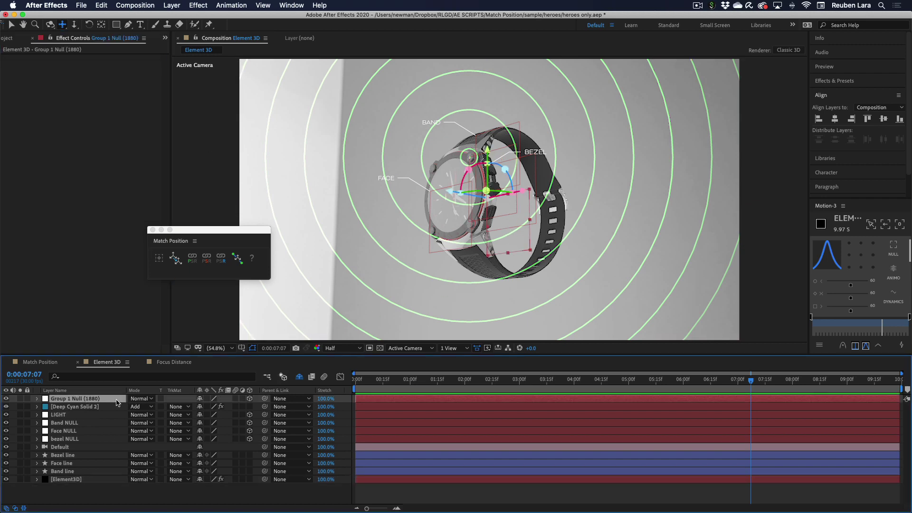
{"action": "key", "text": "Return"}
{"action": "type", "text": "WATCH"}
{"action": "key", "text": "Return"}
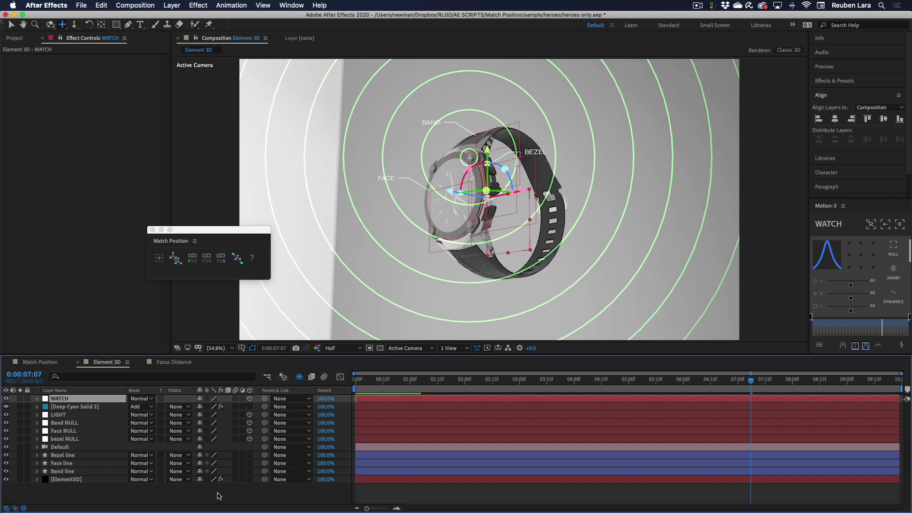
{"action": "left_click", "coordinate": [221, 499]}
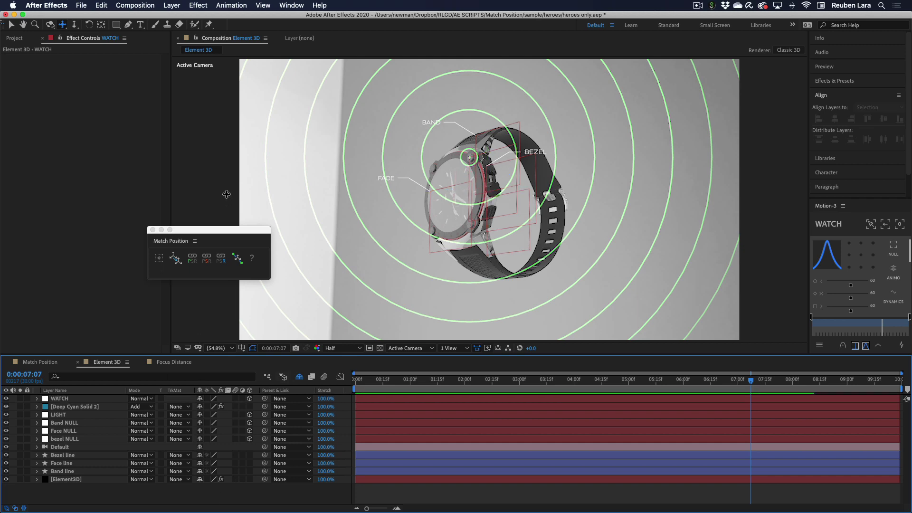
Step: Hide the Deep Cyan Solid 2 layer and add a new Point light to the composition
{"action": "left_click", "coordinate": [6, 407]}
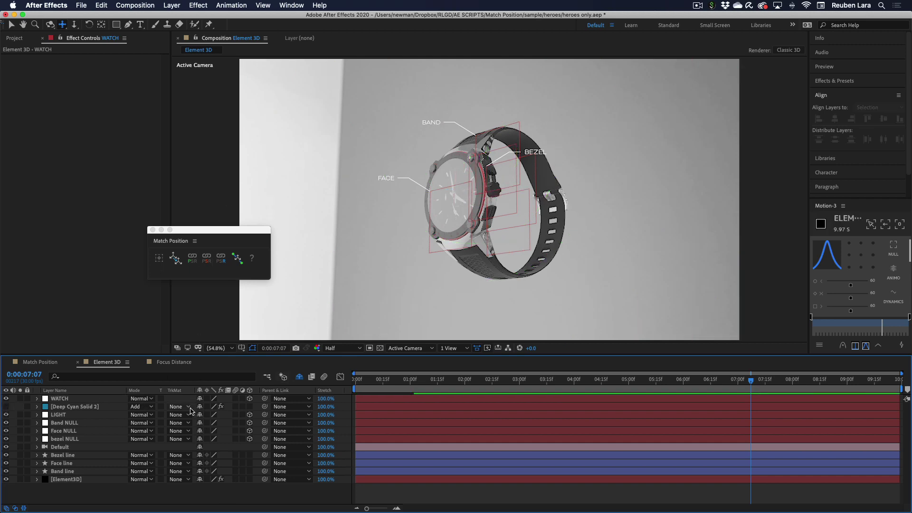
{"action": "left_click", "coordinate": [172, 5]}
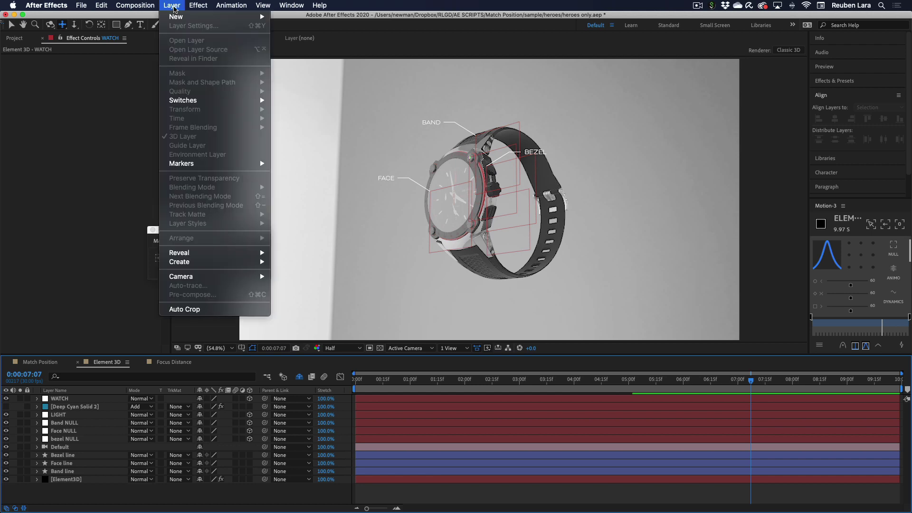
{"action": "mouse_move", "coordinate": [178, 18]}
{"action": "left_click", "coordinate": [317, 38]}
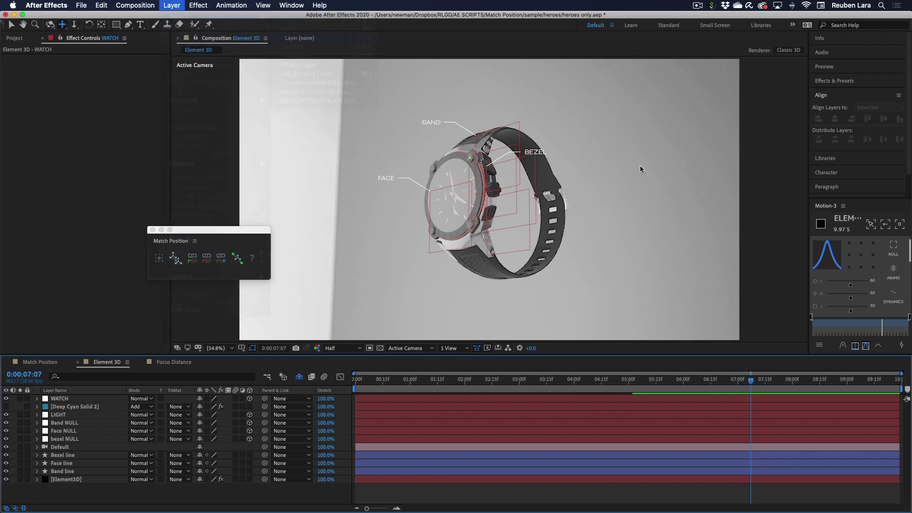
{"action": "left_click", "coordinate": [758, 173]}
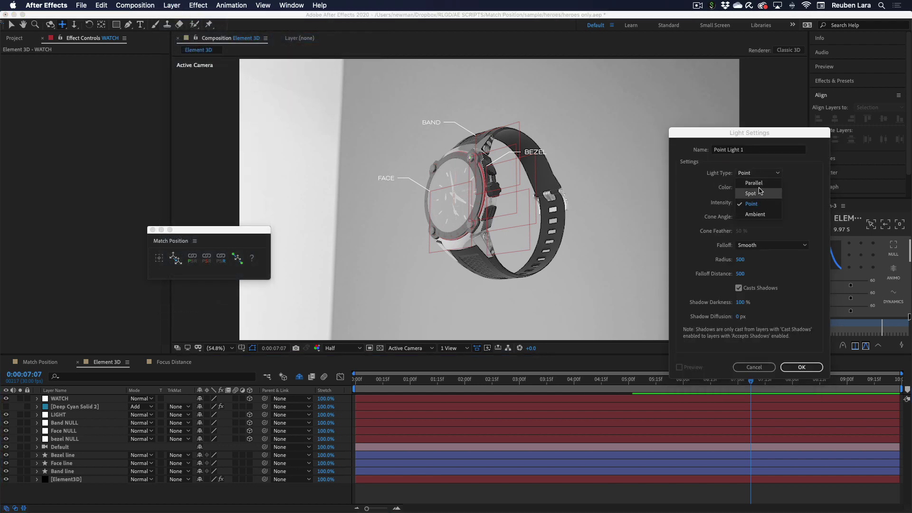
{"action": "left_click", "coordinate": [754, 203]}
{"action": "left_click", "coordinate": [803, 368]}
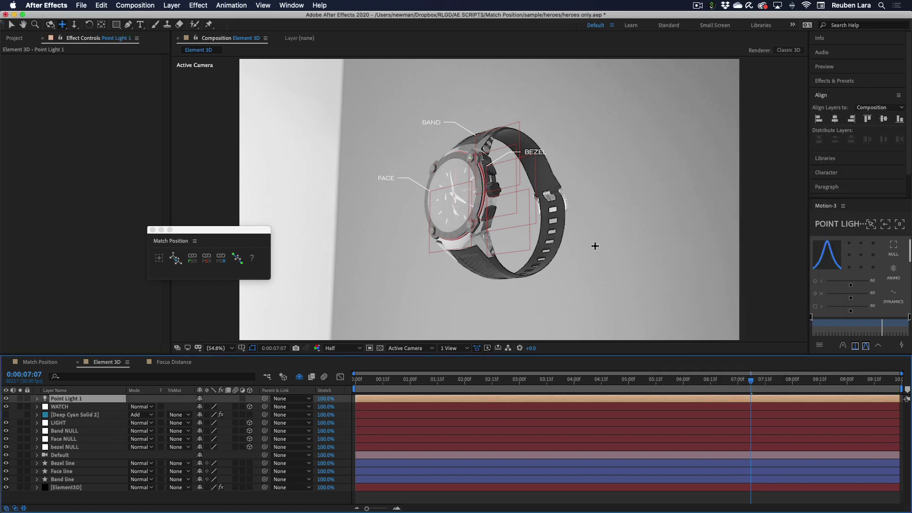
Step: Match Point Light 1 to the position of the WATCH null with the Match Position script
{"action": "scroll", "coordinate": [597, 246], "scroll_direction": "down", "scroll_amount": 5}
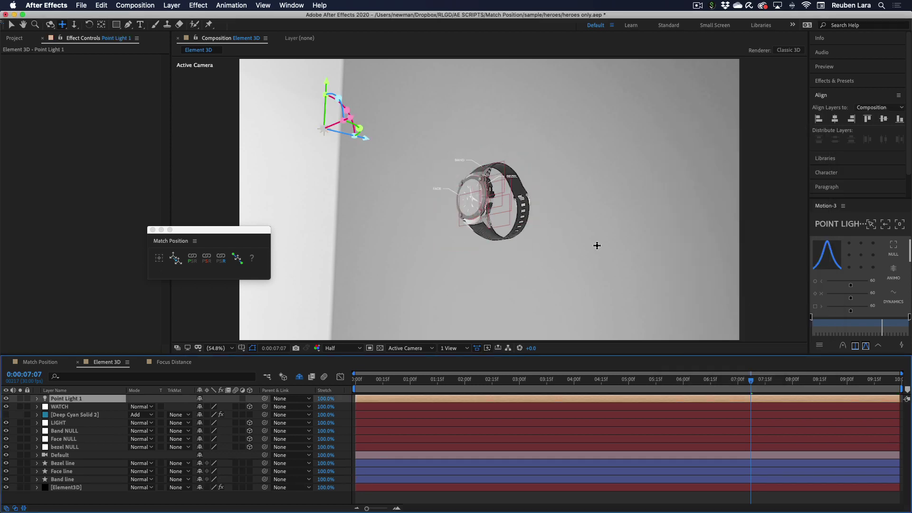
{"action": "key", "text": "super+z"}
{"action": "key", "text": "v"}
{"action": "scroll", "coordinate": [759, 278], "scroll_direction": "down", "scroll_amount": 4}
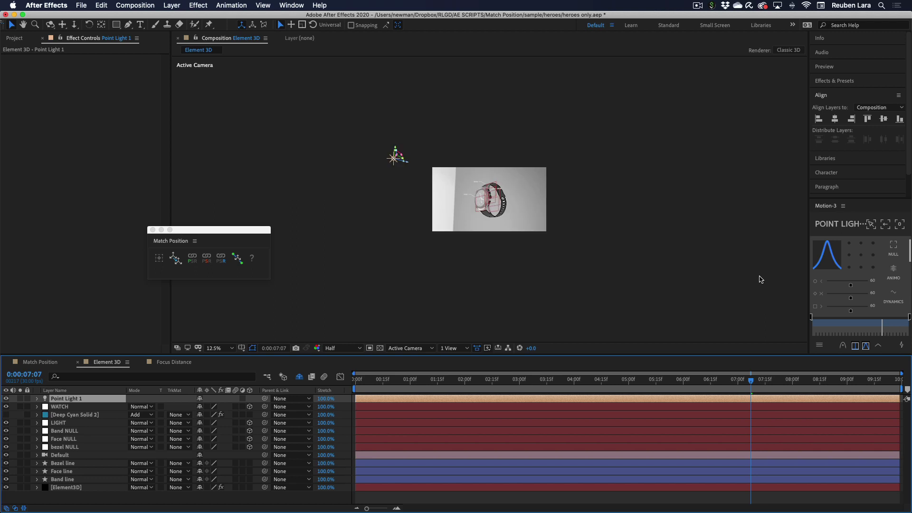
{"action": "key", "text": "shift+slash"}
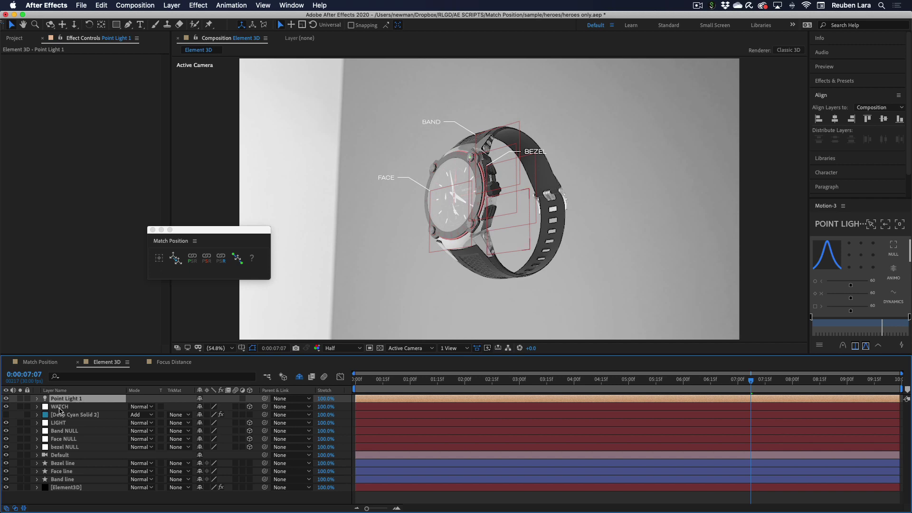
{"action": "left_click", "coordinate": [58, 407], "text": "shift"}
{"action": "left_click", "coordinate": [180, 263]}
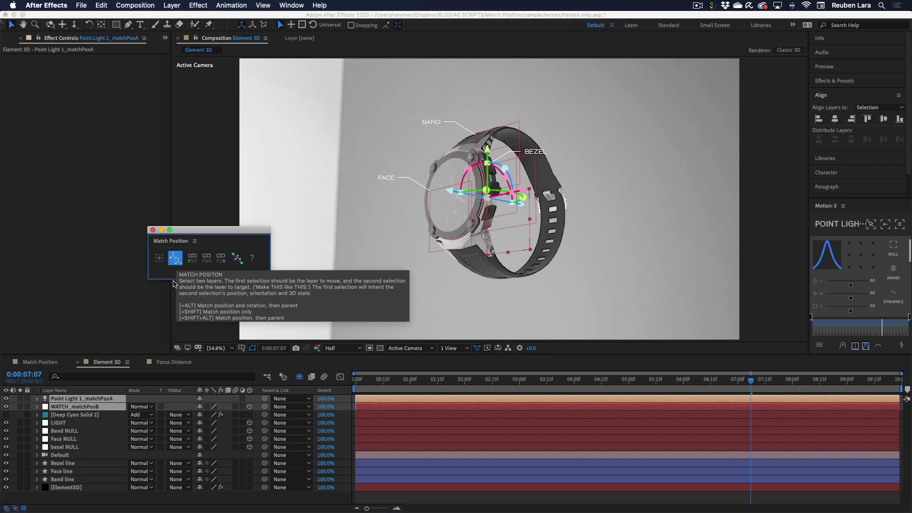
Step: Move the matched point light away from the watch center to light its face, orbiting and dollying the camera to check it
{"action": "left_click", "coordinate": [85, 401]}
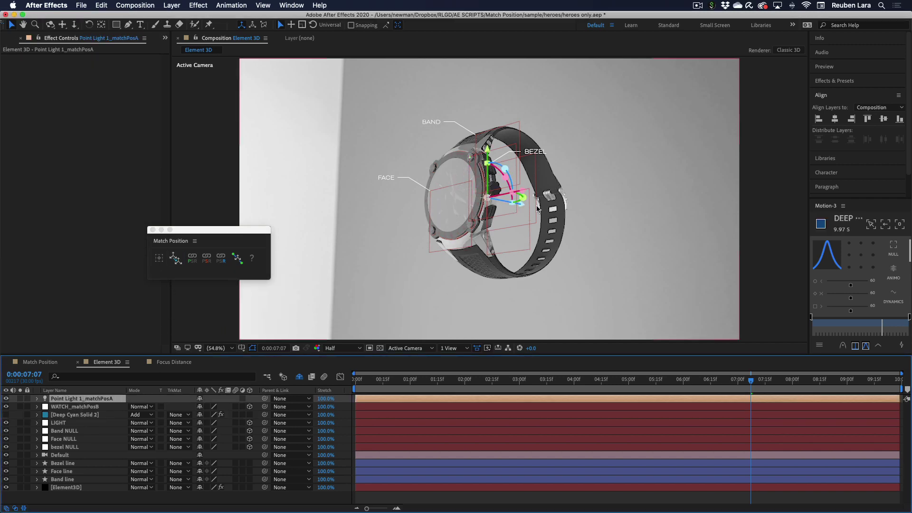
{"action": "mouse_move", "coordinate": [488, 198]}
{"action": "left_mouse_down"}
{"action": "mouse_move", "coordinate": [442, 199]}
{"action": "mouse_move", "coordinate": [482, 190]}
{"action": "left_mouse_up"}
{"action": "key", "text": "c"}
{"action": "left_click_drag", "start_coordinate": [349, 123], "coordinate": [350, 84]}
{"action": "left_click_drag", "start_coordinate": [385, 141], "coordinate": [327, 142]}
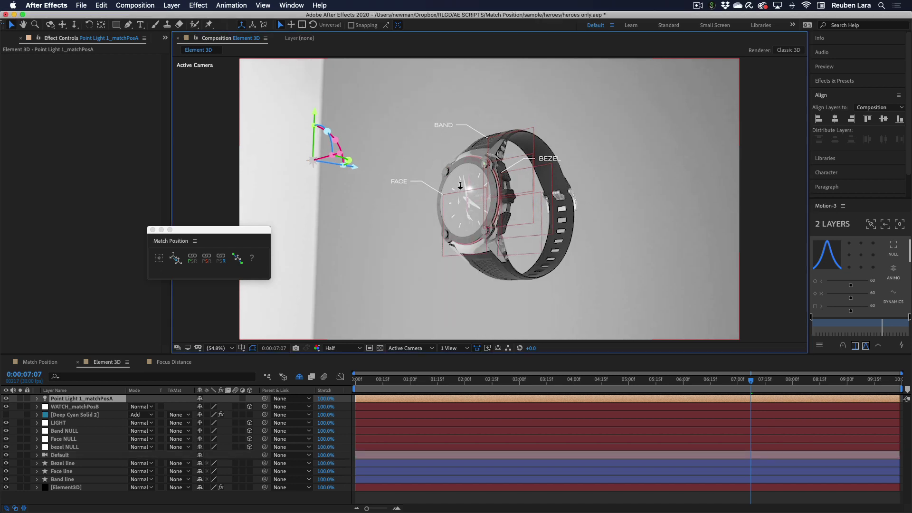
{"action": "left_click_drag", "start_coordinate": [464, 187], "coordinate": [486, 179]}
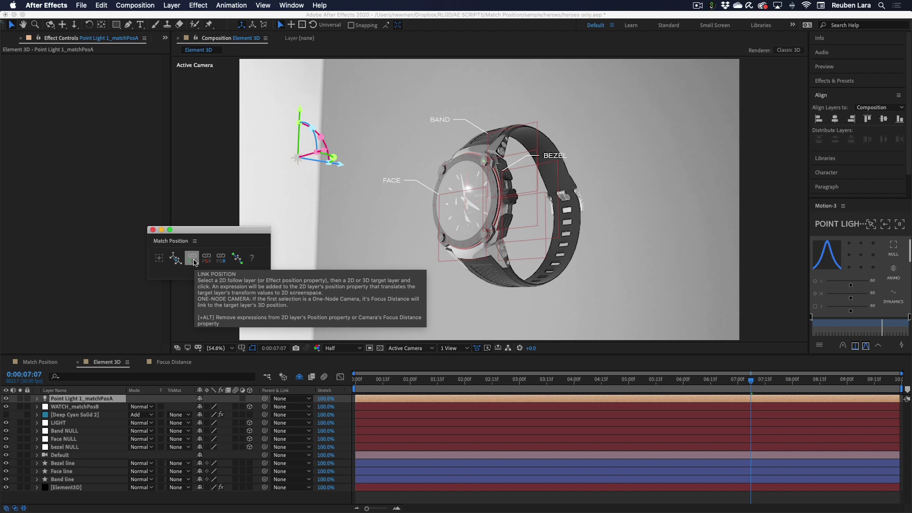
Step: Open the Focus Distance composition, preview its animation and move the current time to 0:00:01:02
{"action": "left_click", "coordinate": [177, 363]}
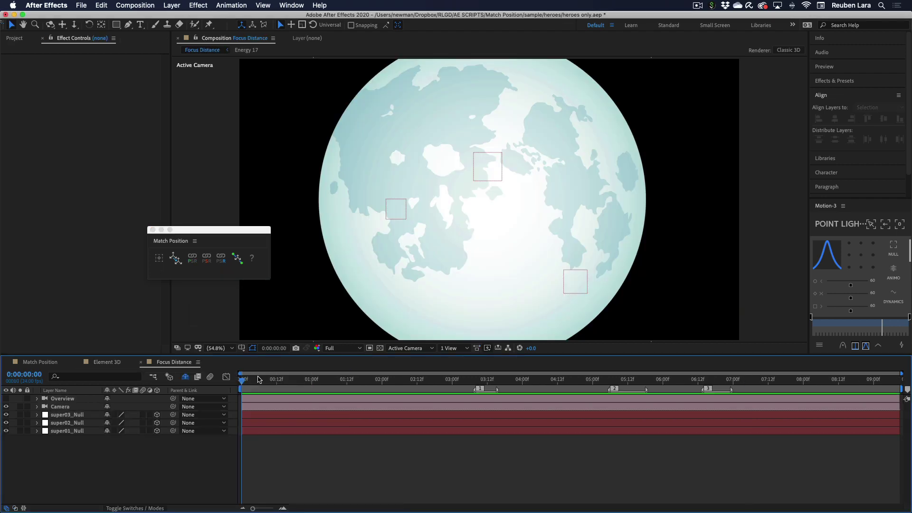
{"action": "key", "text": "space"}
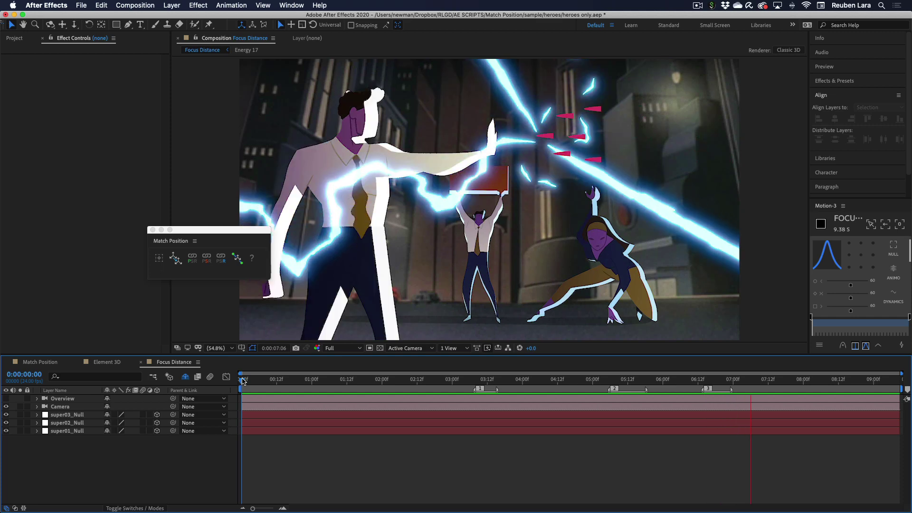
{"action": "left_click_drag", "start_coordinate": [889, 381], "coordinate": [318, 385]}
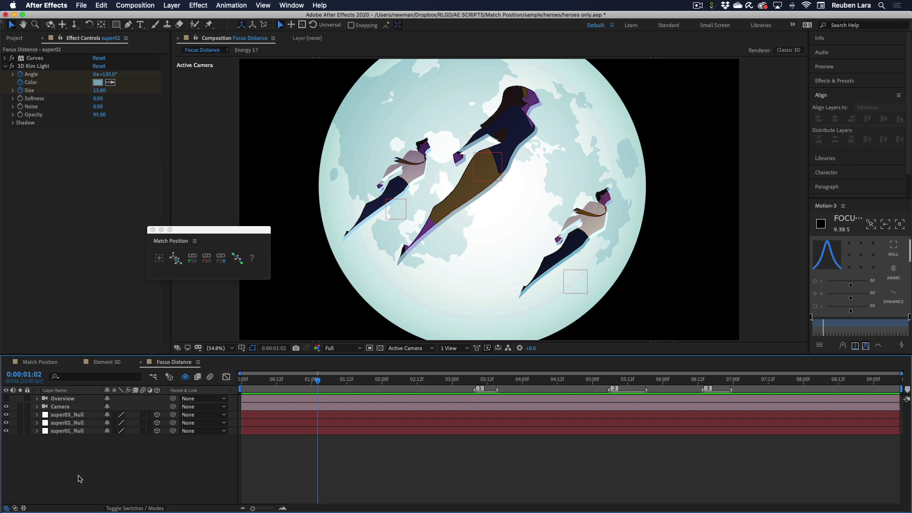
Step: Create a null matched to super02_Null, named FOCUS, and place it directly above super03_Null in the layer order
{"action": "left_click", "coordinate": [78, 424]}
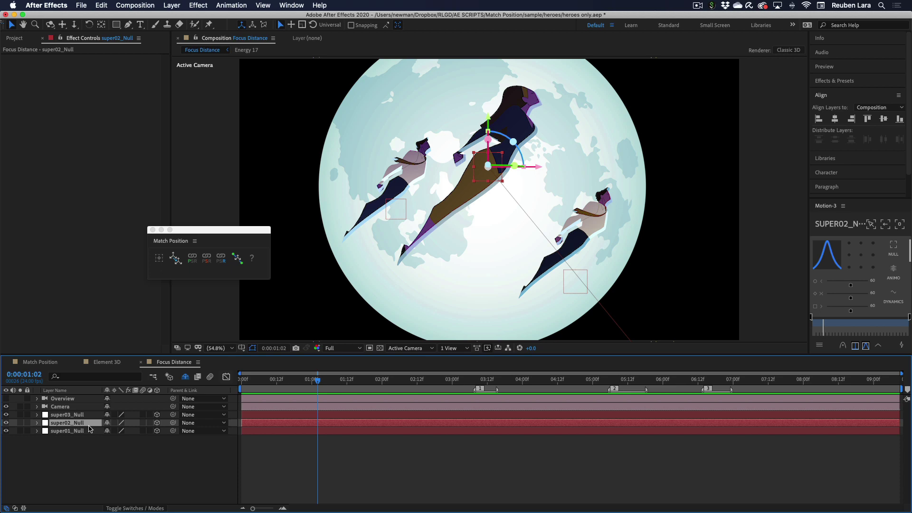
{"action": "left_click", "coordinate": [176, 257]}
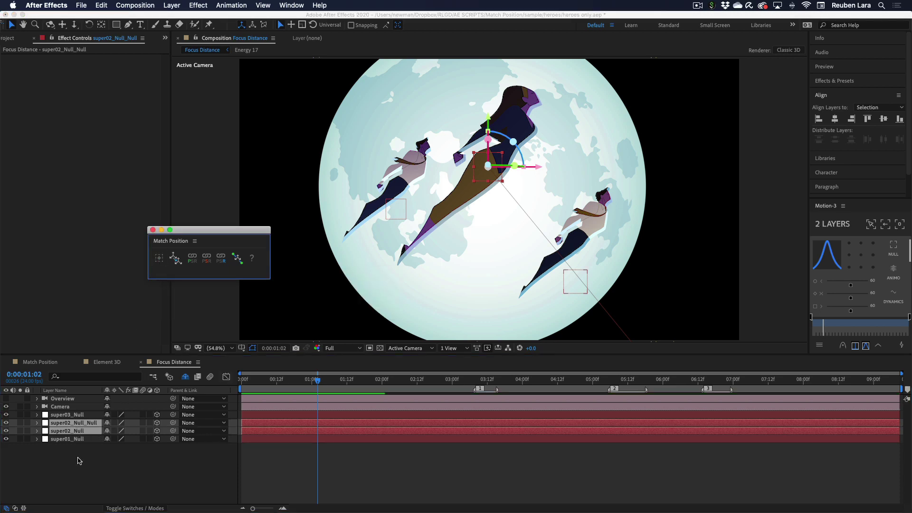
{"action": "left_click", "coordinate": [72, 423]}
{"action": "key", "text": "Return"}
{"action": "type", "text": "FOCUS"}
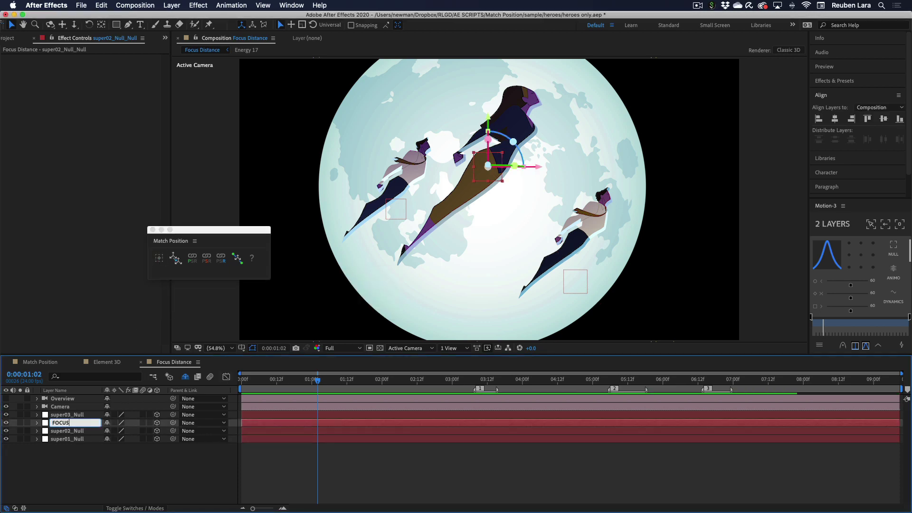
{"action": "key", "text": "Return"}
{"action": "left_click_drag", "start_coordinate": [69, 424], "coordinate": [67, 415]}
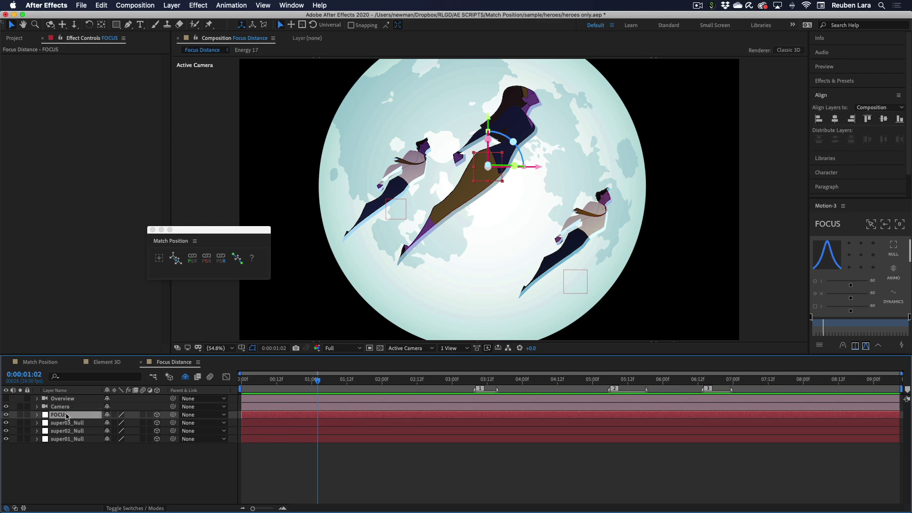
Step: Try to link the Camera layer's focus distance to the FOCUS null with After Effects' built-in Link Focus Distance to Layer command
{"action": "left_click", "coordinate": [67, 407], "text": "shift"}
{"action": "right_click", "coordinate": [63, 411]}
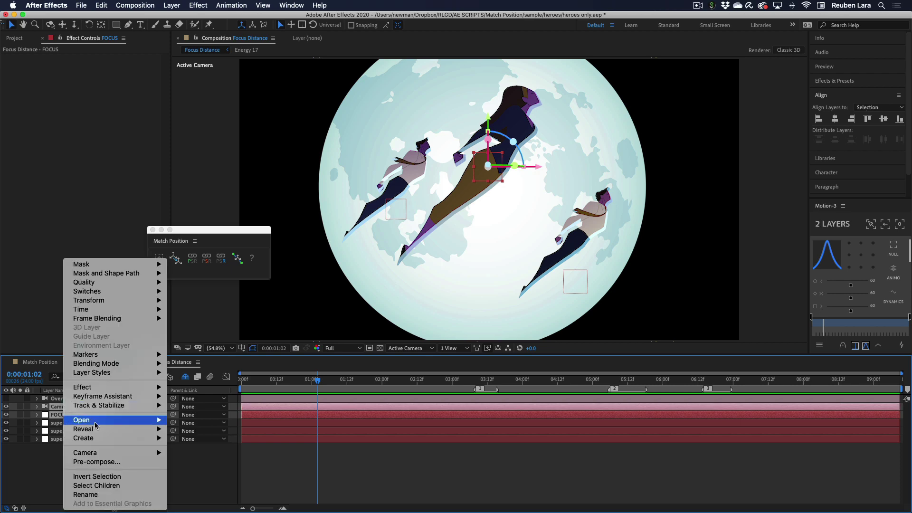
{"action": "mouse_move", "coordinate": [161, 452]}
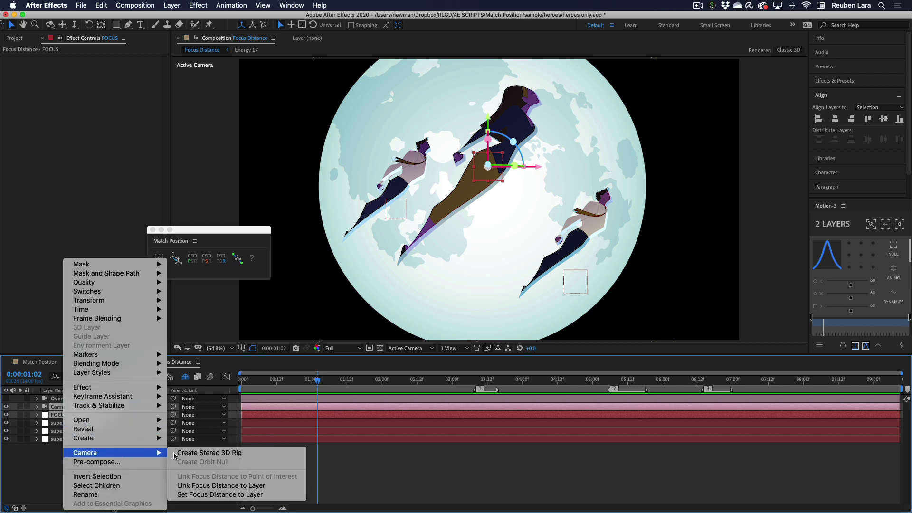
{"action": "left_click", "coordinate": [199, 485]}
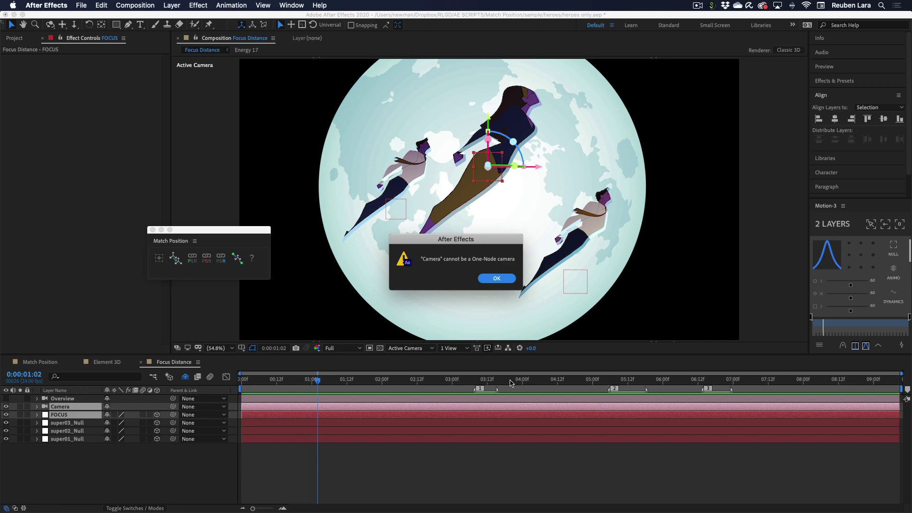
Step: Link the Camera layer's focus distance to the FOCUS null with the Match Position script's link tool
{"action": "left_click", "coordinate": [497, 279]}
{"action": "left_click", "coordinate": [78, 446]}
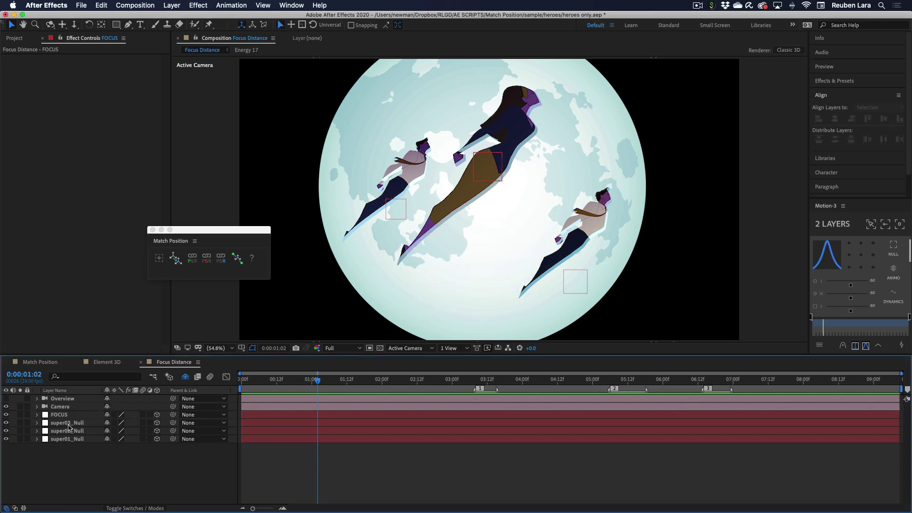
{"action": "left_click", "coordinate": [67, 408]}
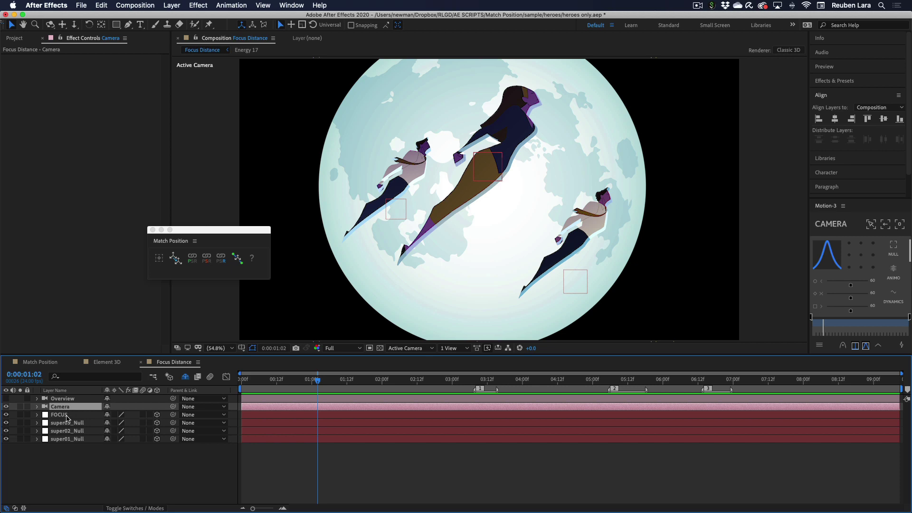
{"action": "left_click", "coordinate": [66, 415], "text": "shift"}
{"action": "left_click", "coordinate": [192, 259]}
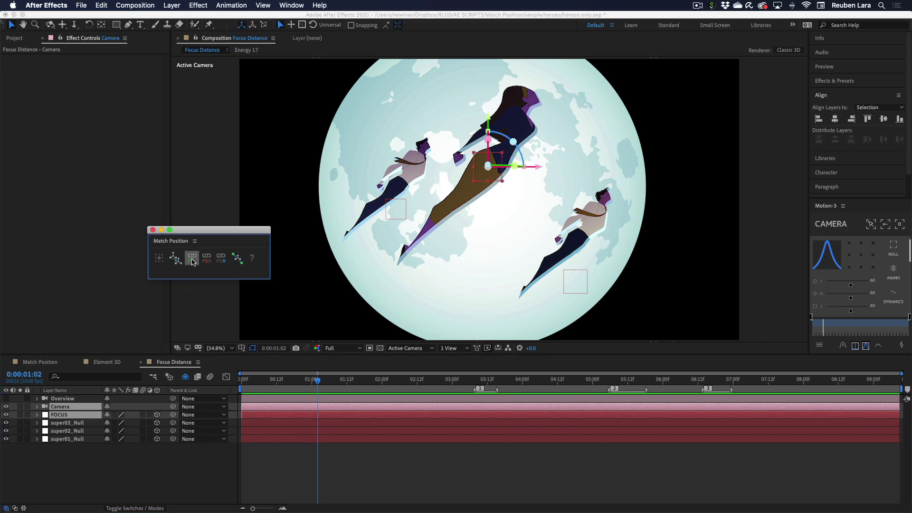
{"action": "left_click", "coordinate": [102, 490]}
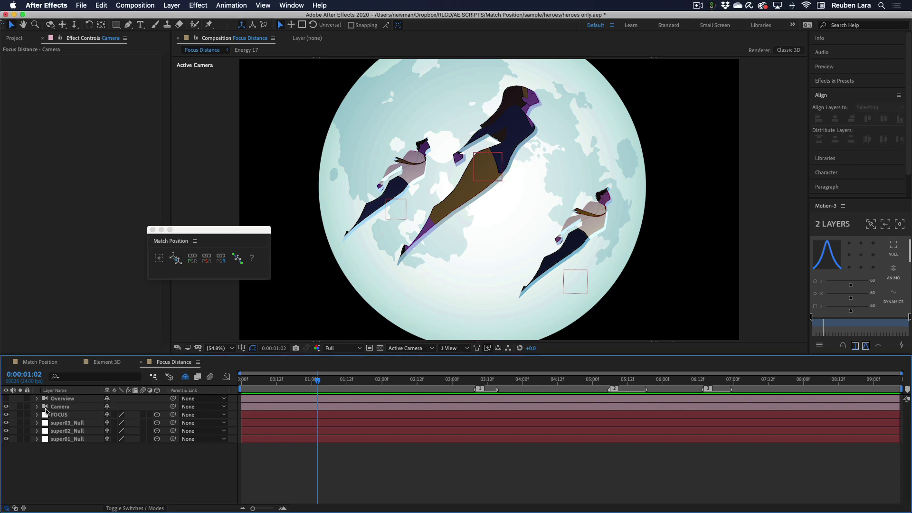
Step: Inspect the expression on the Camera layer's Focus Distance, then collapse the layer's properties
{"action": "left_click", "coordinate": [54, 408]}
{"action": "key", "text": "e"}
{"action": "key", "text": "e"}
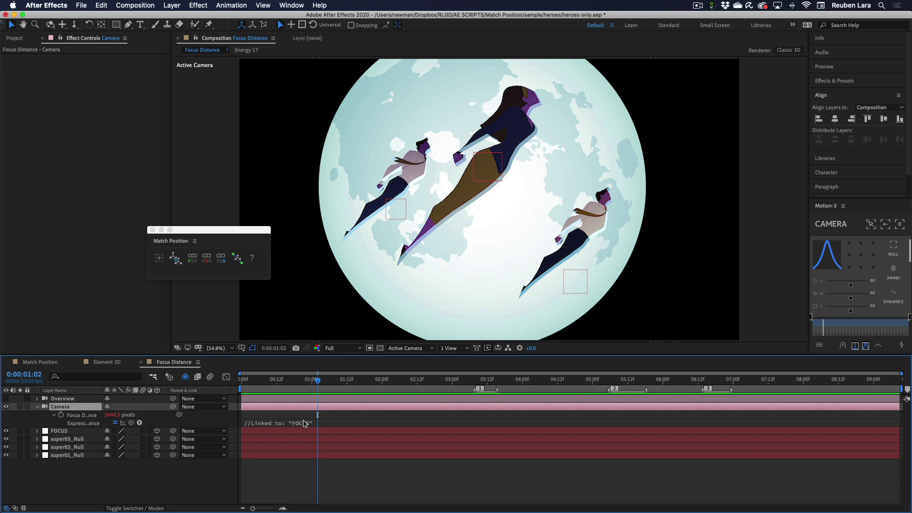
{"action": "left_click", "coordinate": [53, 415]}
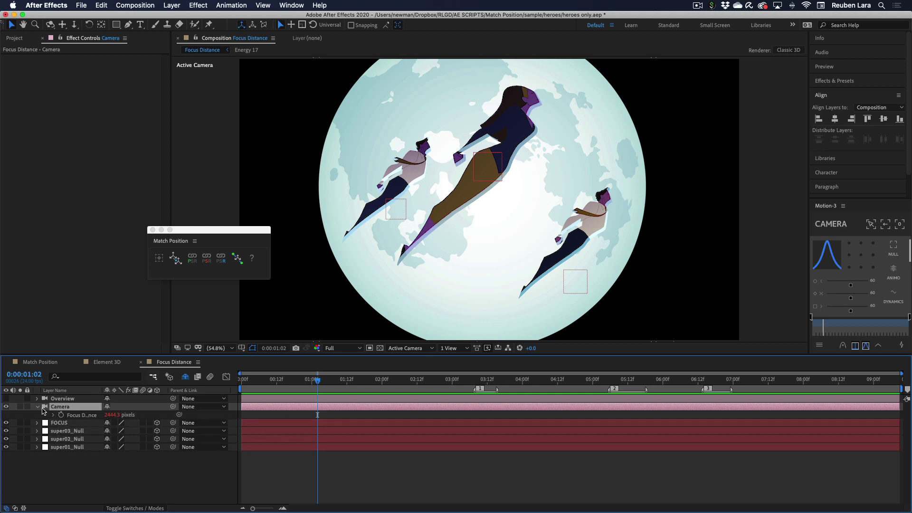
{"action": "left_click", "coordinate": [37, 407]}
Step: Enable depth of field in the Camera layer's settings
{"action": "double_click", "coordinate": [72, 407]}
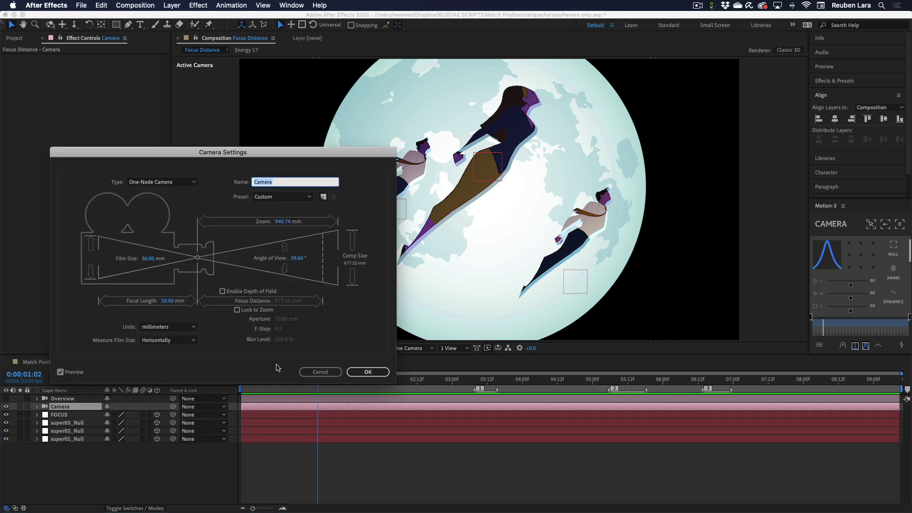
{"action": "left_click", "coordinate": [247, 291]}
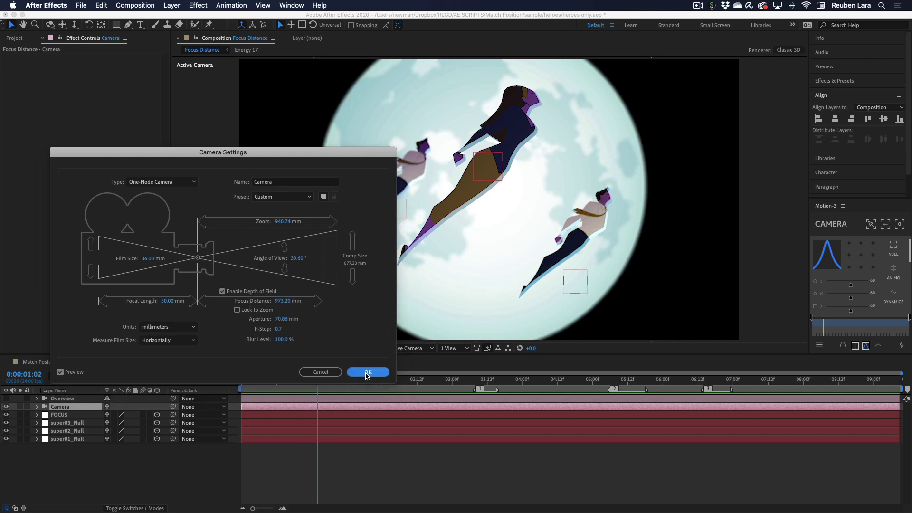
{"action": "left_click", "coordinate": [352, 372]}
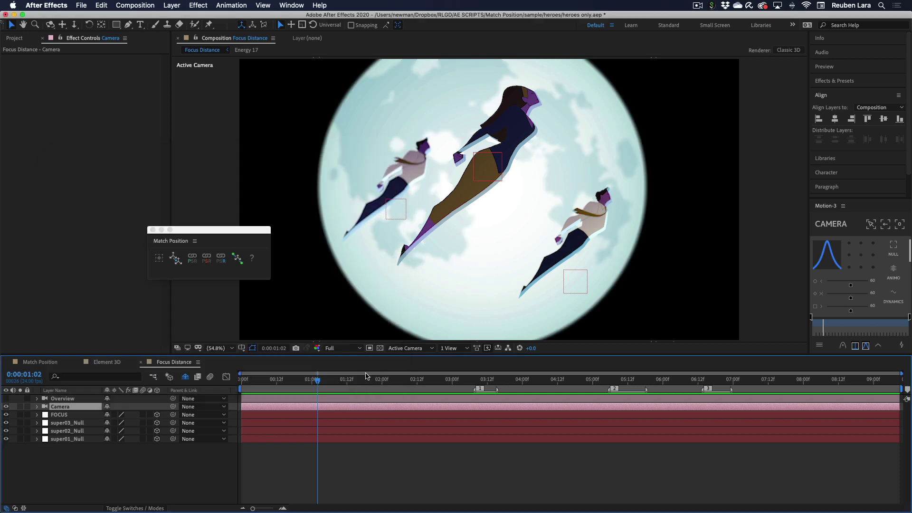
Step: Try matching the FOCUS null to super03_Null and super01_Null to shift the camera's focus between the heroes
{"action": "left_click", "coordinate": [493, 179]}
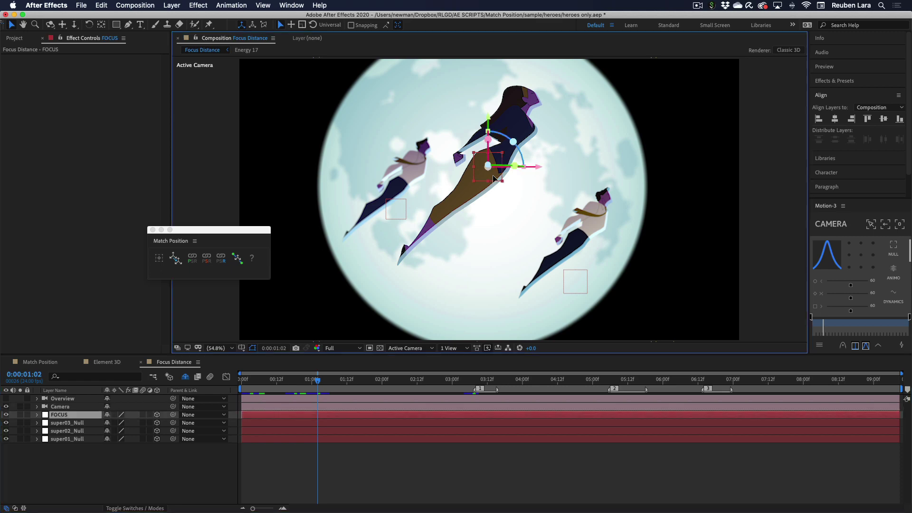
{"action": "left_click", "coordinate": [77, 422], "text": "shift"}
{"action": "left_click", "coordinate": [174, 257]}
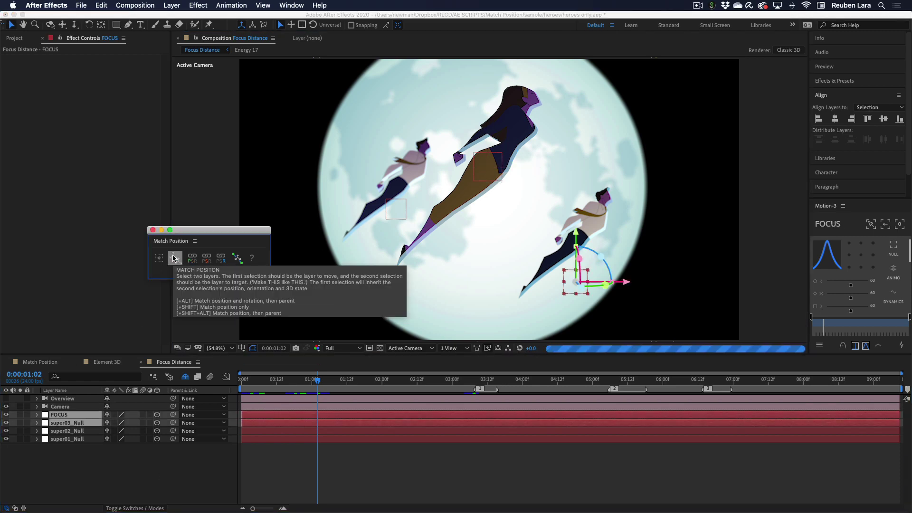
{"action": "left_click", "coordinate": [173, 257]}
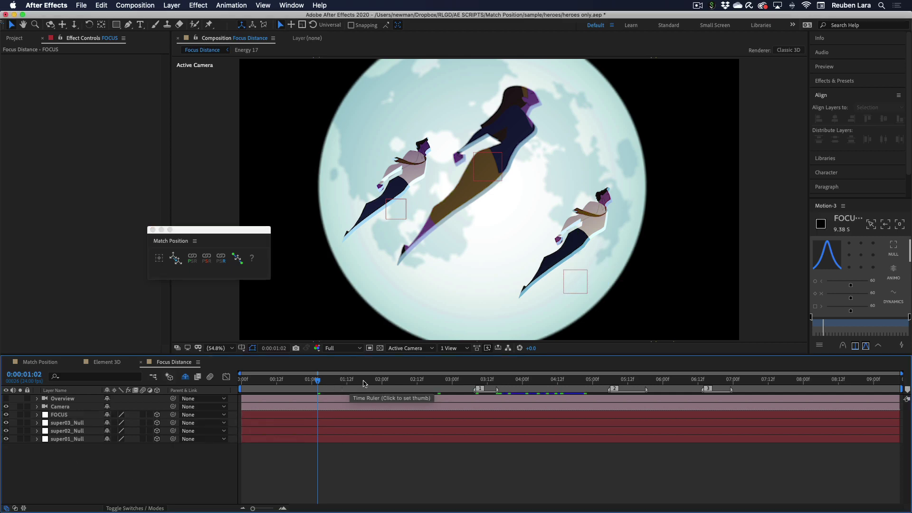
Step: Match the FOCUS null to super02_Null at 0:00:03:08
{"action": "left_click", "coordinate": [470, 380]}
{"action": "left_click_drag", "start_coordinate": [472, 381], "coordinate": [477, 382]}
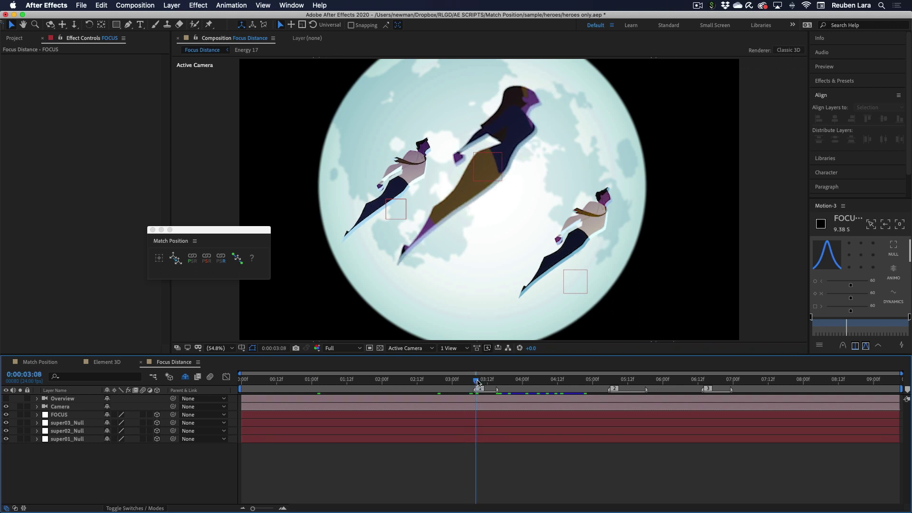
{"action": "left_click", "coordinate": [69, 414]}
{"action": "left_click", "coordinate": [75, 430], "text": "super"}
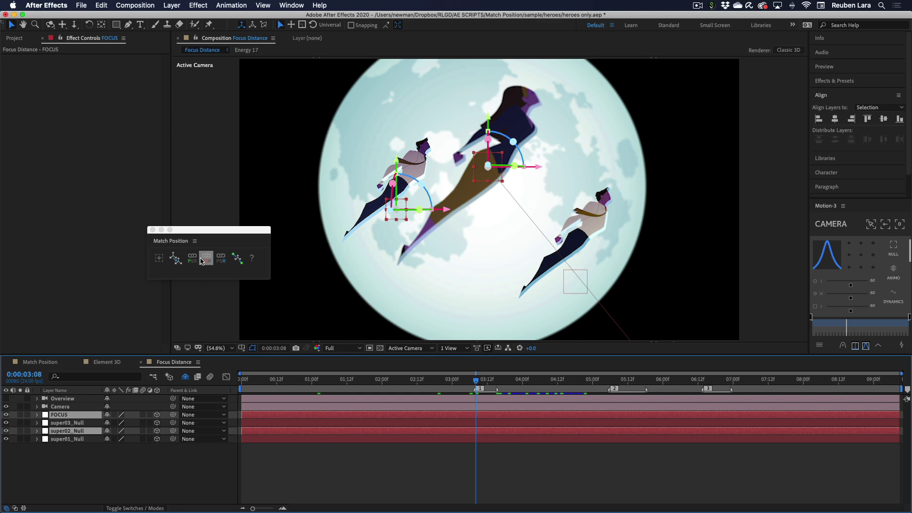
{"action": "left_click", "coordinate": [175, 258]}
{"action": "left_click", "coordinate": [471, 455]}
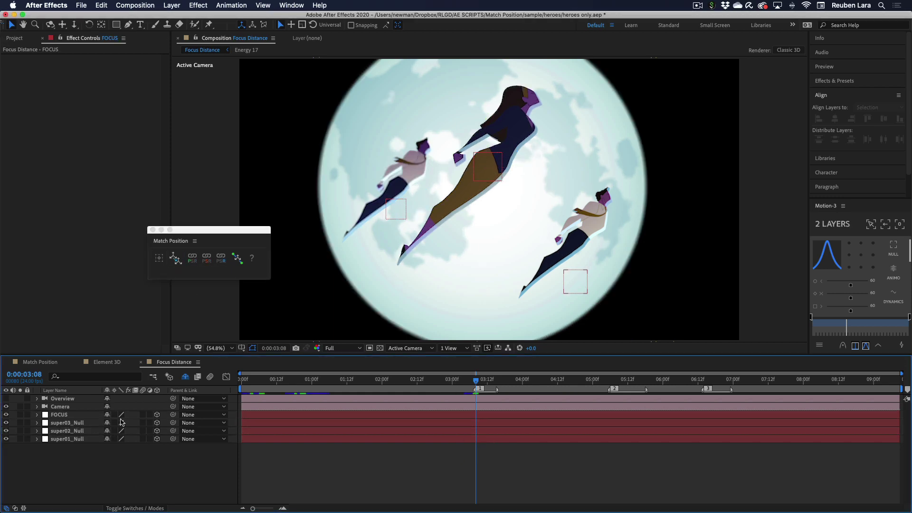
Step: Show the FOCUS null's Position property and set its first keyframe at 0:00:03:08
{"action": "left_click", "coordinate": [95, 415]}
{"action": "key", "text": "p"}
{"action": "left_click", "coordinate": [61, 423]}
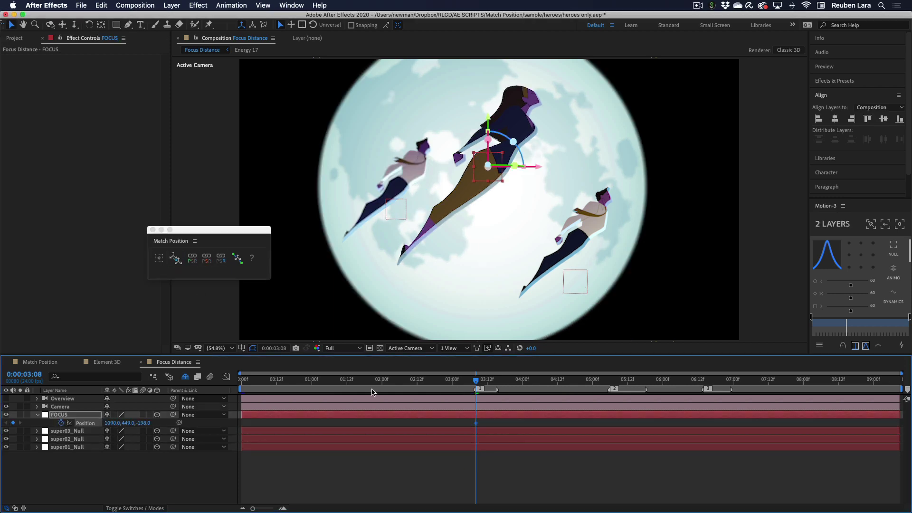
Step: Keyframe a focus shift by matching the FOCUS null to super01_Null at 0:00:03:15
{"action": "left_click", "coordinate": [496, 383]}
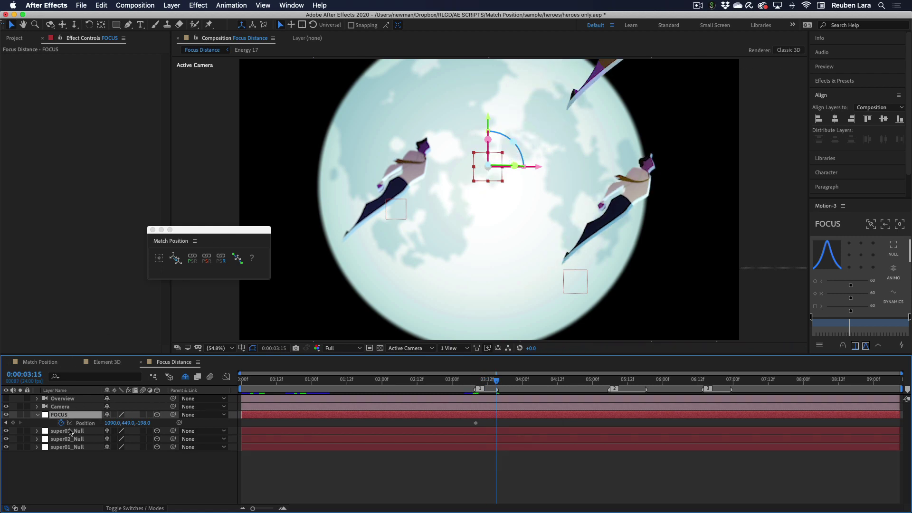
{"action": "left_click", "coordinate": [68, 448]}
{"action": "left_click", "coordinate": [176, 258]}
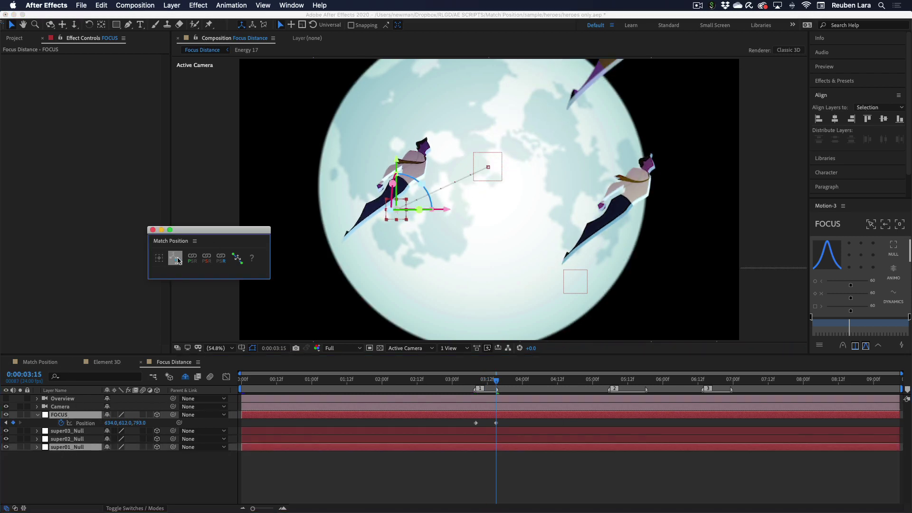
{"action": "left_click", "coordinate": [516, 475]}
Step: Add a holding Position keyframe to FOCUS at marker 2 and match the null to super02_Null at 0:00:05:18
{"action": "left_click_drag", "start_coordinate": [559, 380], "coordinate": [645, 382]}
{"action": "left_click", "coordinate": [13, 422]}
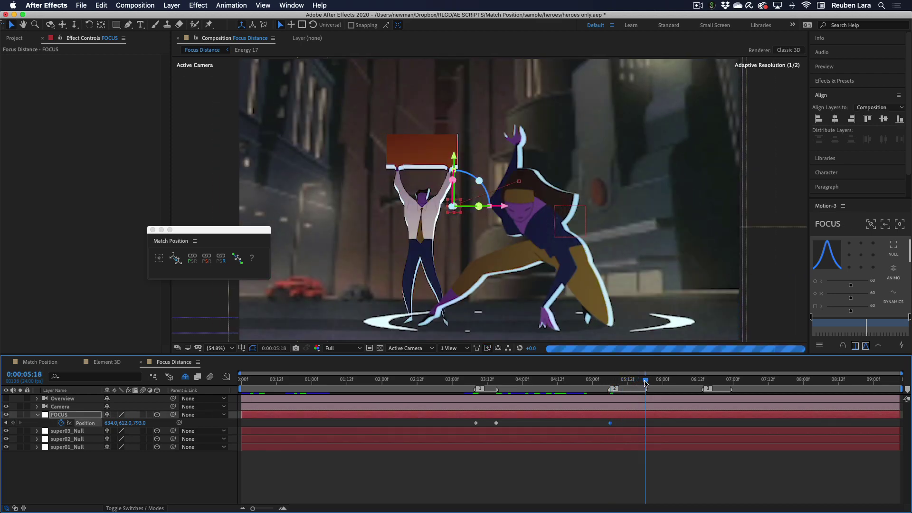
{"action": "left_click", "coordinate": [65, 440], "text": "super"}
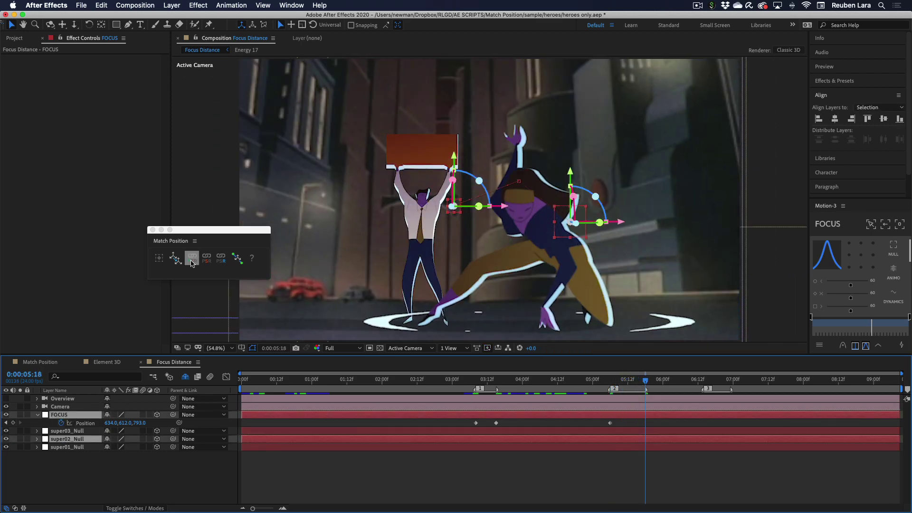
{"action": "left_click", "coordinate": [175, 257]}
{"action": "left_click", "coordinate": [729, 467]}
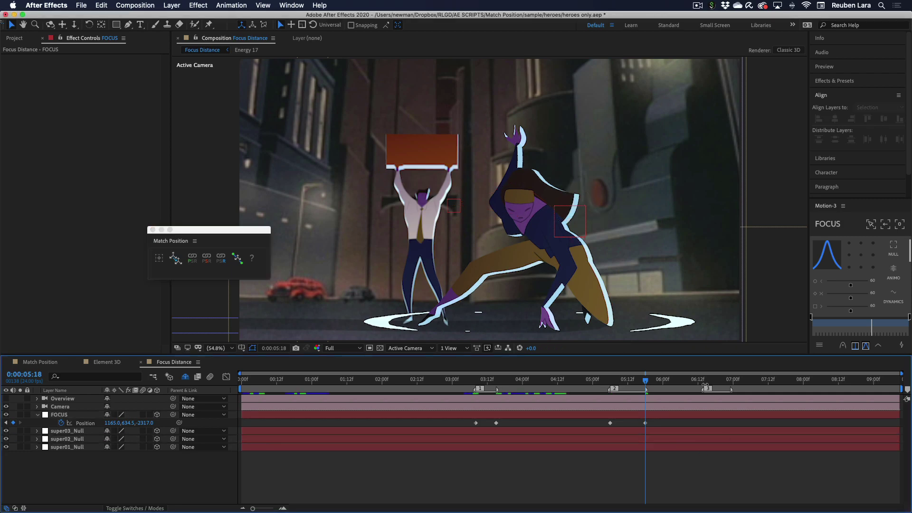
Step: Add a holding Position keyframe to FOCUS at 0:00:06:14 and match the null to super03_Null at 0:00:06:23
{"action": "left_click", "coordinate": [703, 380]}
{"action": "left_click", "coordinate": [13, 422]}
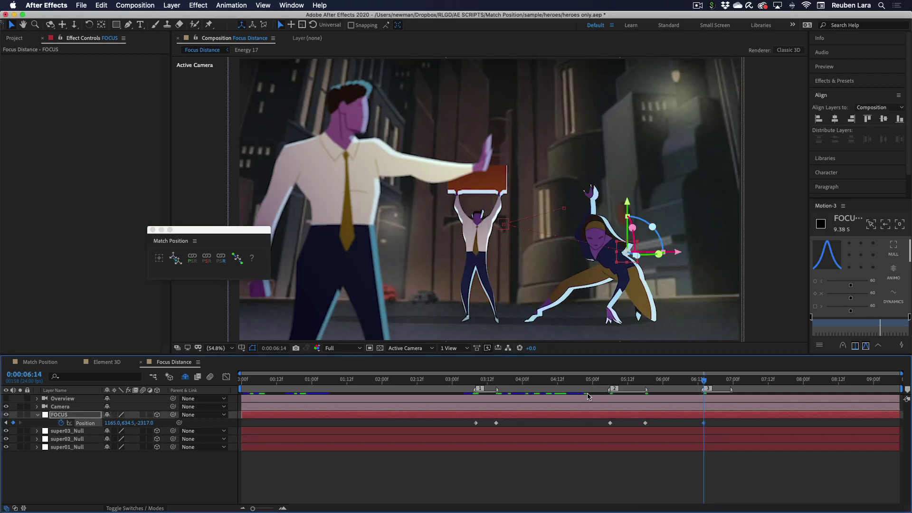
{"action": "left_click_drag", "start_coordinate": [708, 383], "coordinate": [730, 381]}
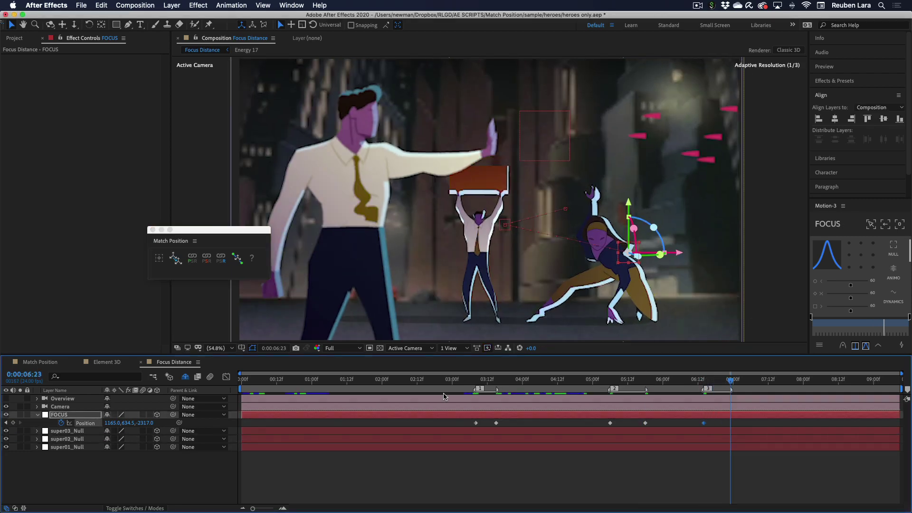
{"action": "left_click", "coordinate": [69, 414]}
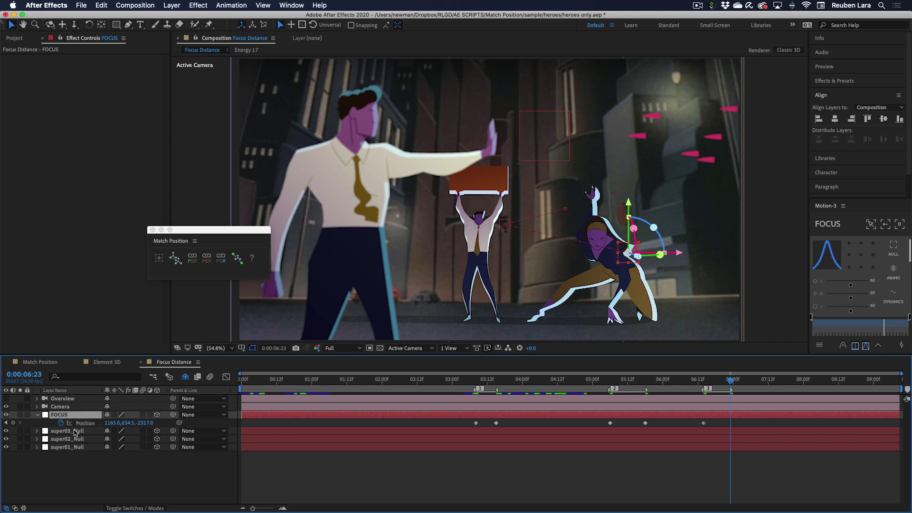
{"action": "left_click", "coordinate": [74, 431], "text": "shift"}
{"action": "left_click", "coordinate": [175, 258]}
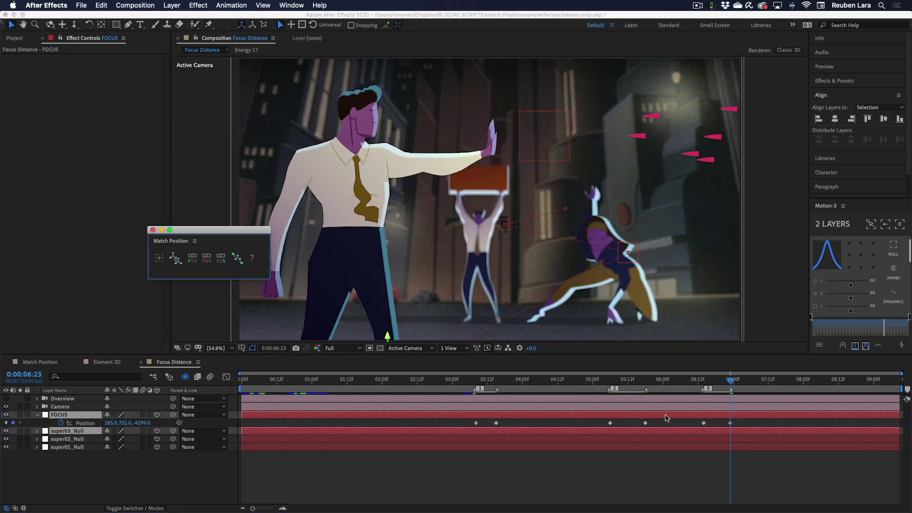
{"action": "left_click", "coordinate": [752, 467]}
Step: Apply easing to all Position keyframes of the FOCUS null with Motion-3 and preview the animation from the start
{"action": "left_click_drag", "start_coordinate": [739, 421], "coordinate": [433, 425]}
{"action": "left_click", "coordinate": [850, 298]}
{"action": "left_click", "coordinate": [546, 484]}
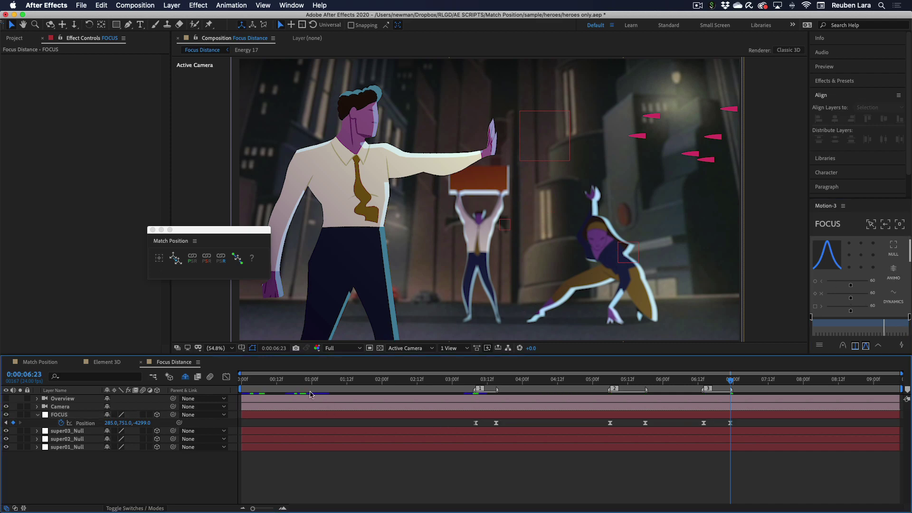
{"action": "left_click_drag", "start_coordinate": [297, 381], "coordinate": [210, 379]}
{"action": "key", "text": "space"}
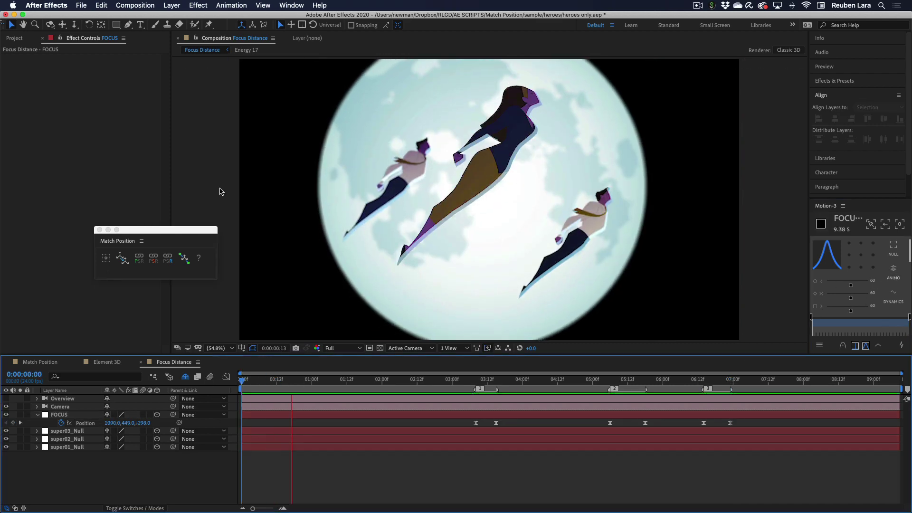